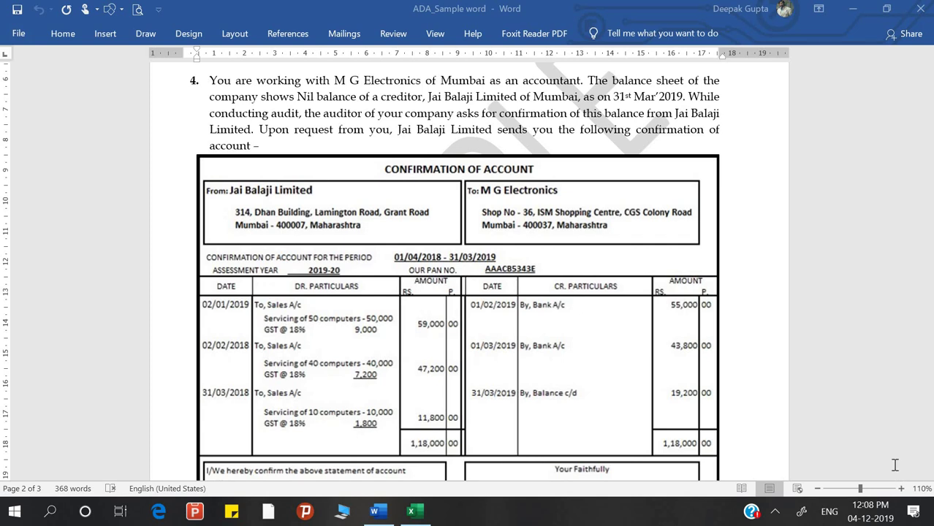
Scroll through the Word document to review the confirmation table and the Tally ledger
scroll(894, 465, down, 5)
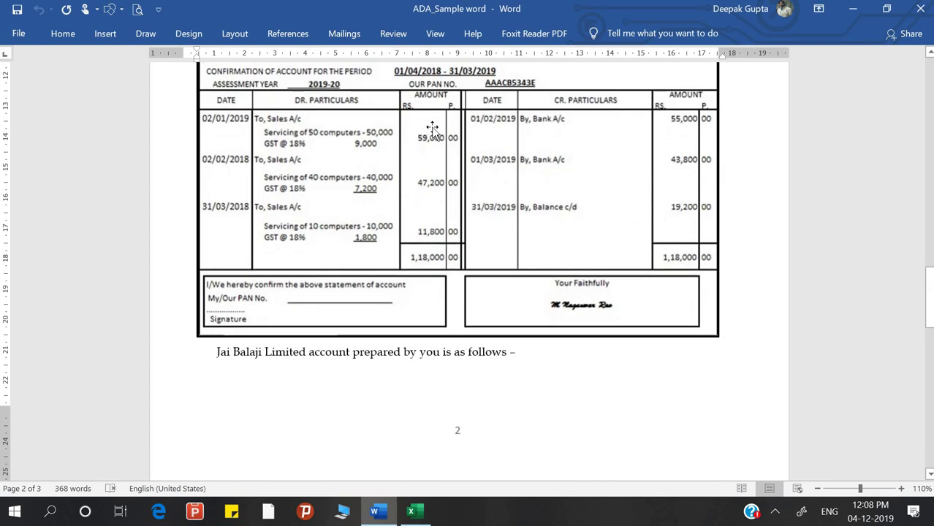
scroll(429, 129, up, 1)
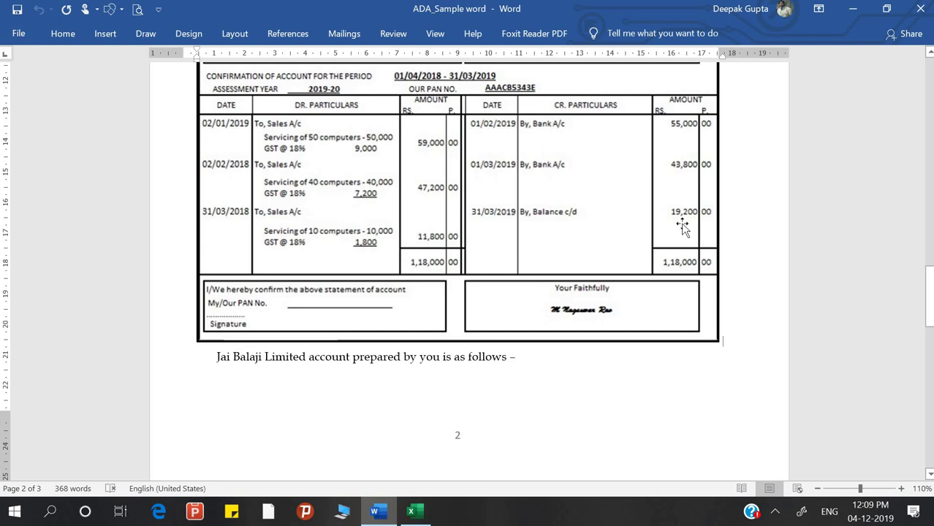
scroll(644, 257, down, 5)
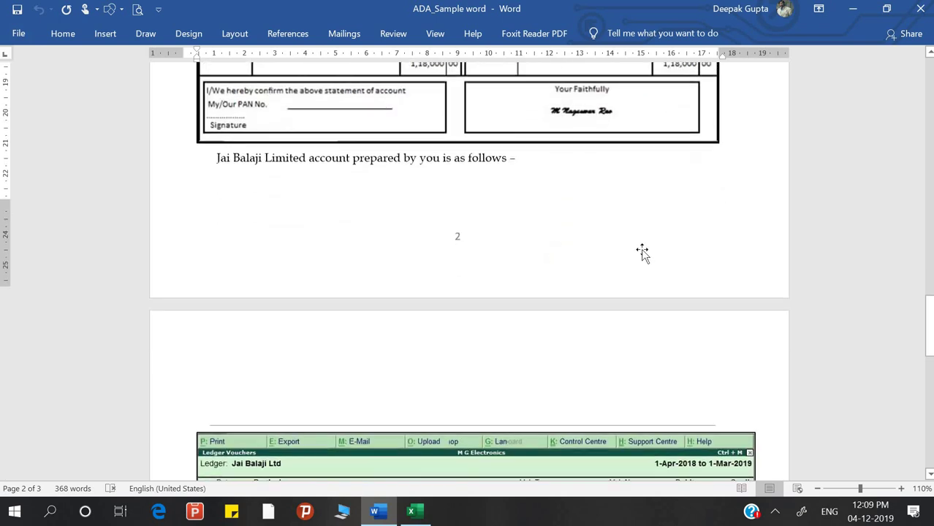
scroll(642, 251, down, 5)
scroll(640, 188, down, 4)
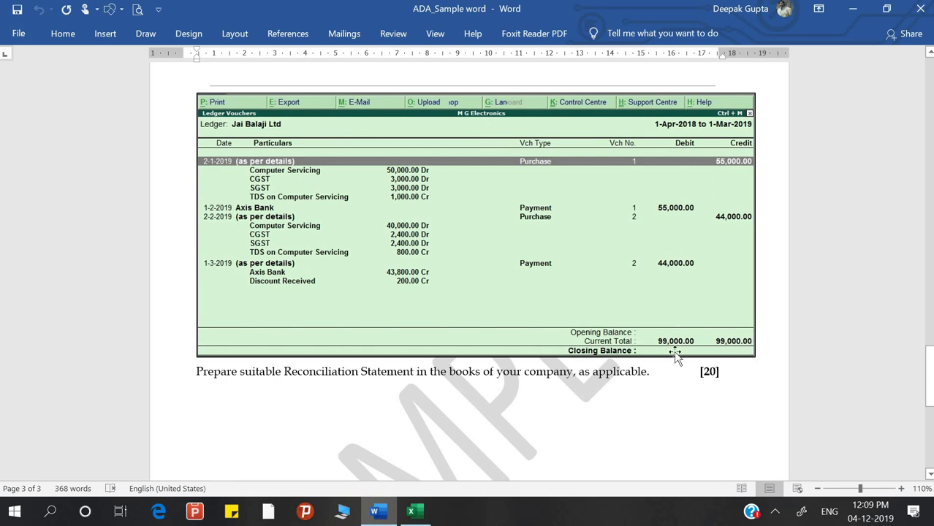
scroll(711, 368, up, 1)
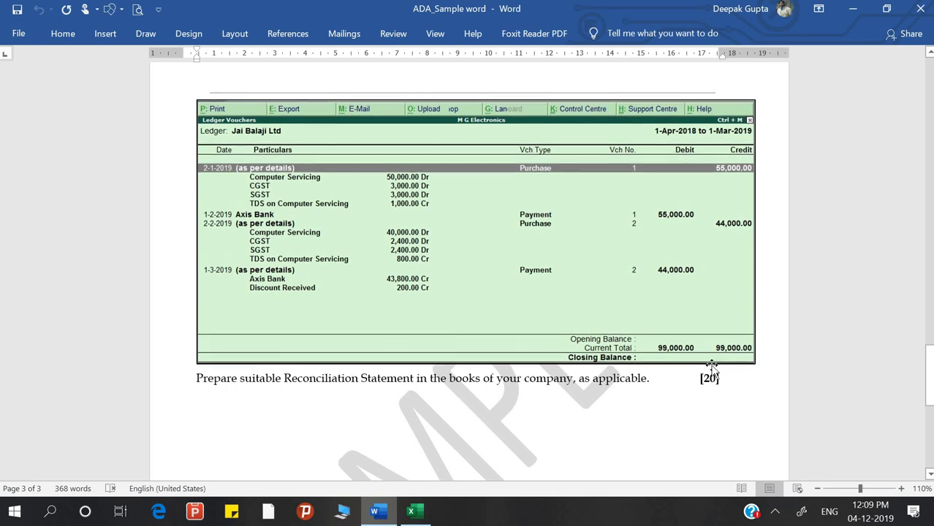
scroll(712, 368, up, 1)
scroll(711, 368, up, 1)
scroll(713, 369, up, 1)
scroll(711, 367, up, 1)
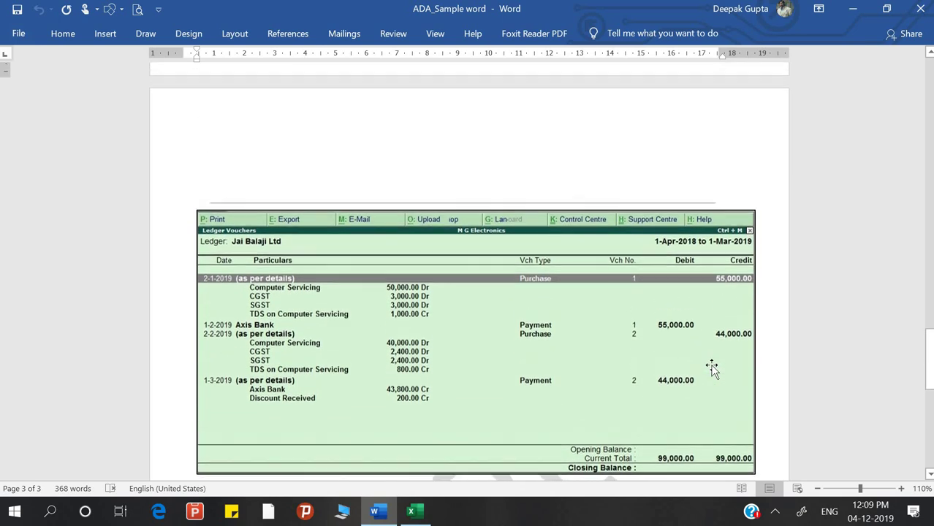
scroll(710, 367, up, 4)
scroll(710, 368, up, 3)
scroll(712, 370, down, 2)
scroll(715, 372, up, 1)
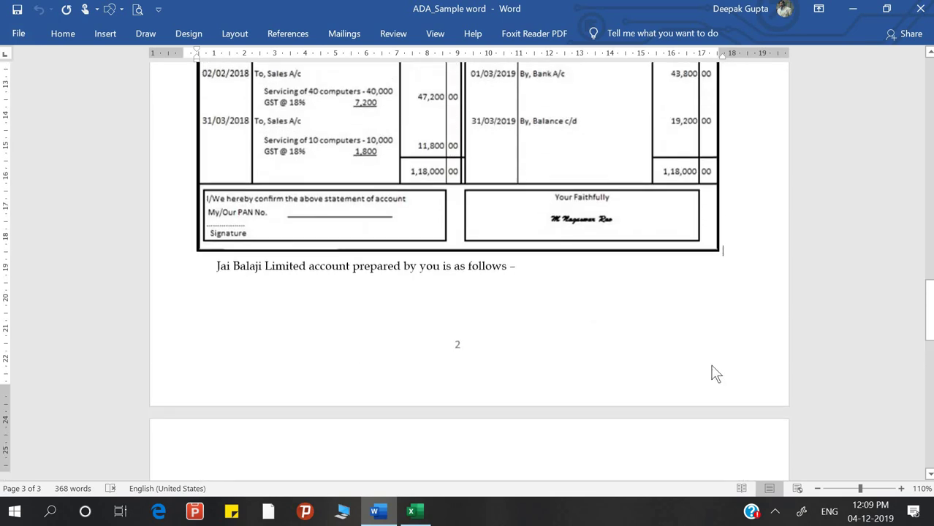
scroll(714, 373, down, 1)
scroll(715, 373, up, 1)
scroll(715, 373, up, 1)
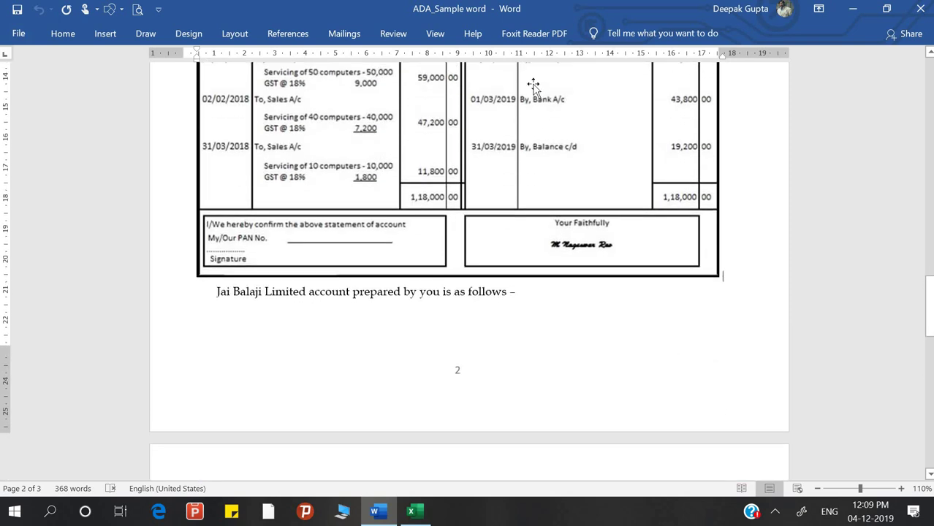
Split the Word window into two panes with the divider placed mid-window
click(434, 32)
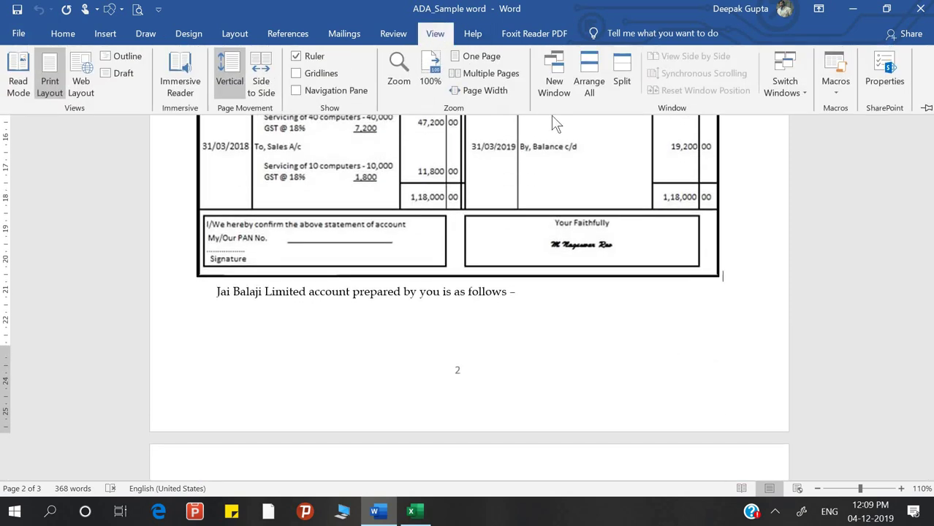
click(621, 73)
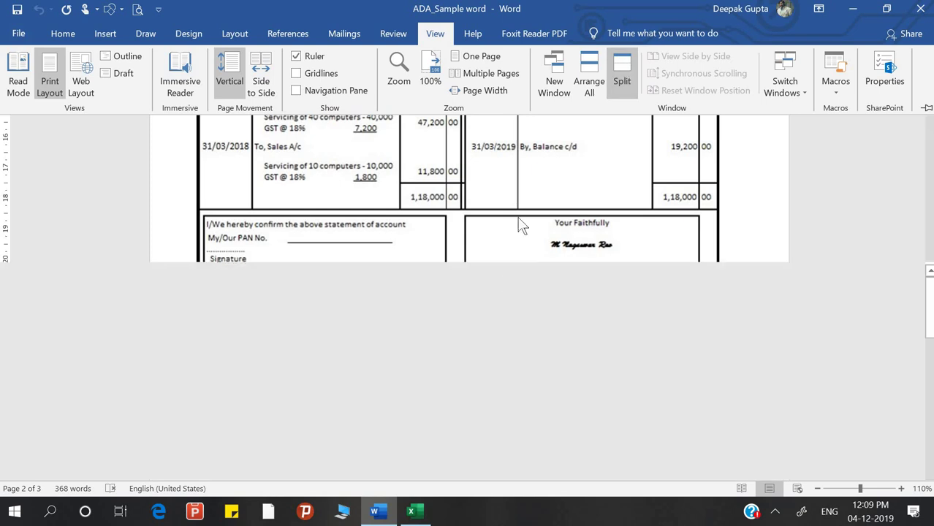
click(506, 285)
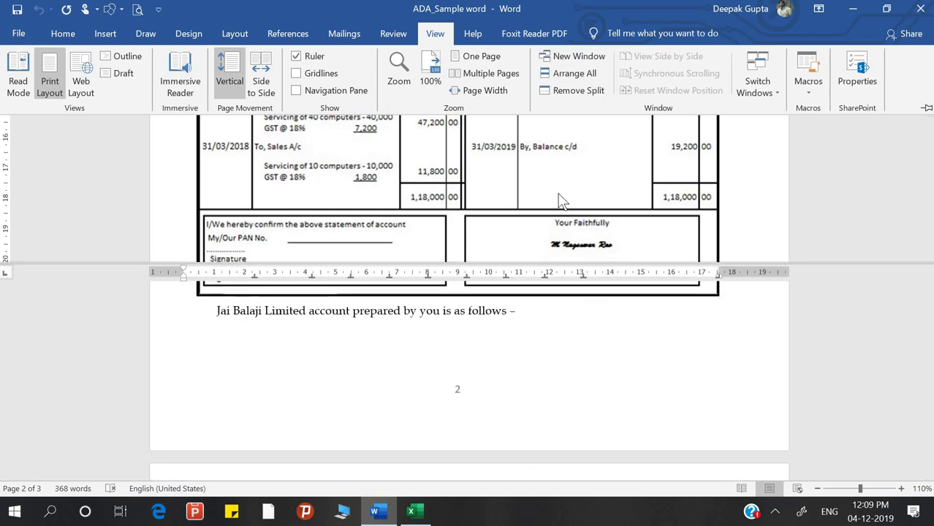
Scroll the panes so the confirmation table sits above the Jai Balaji Ltd ledger
scroll(512, 193, up, 1)
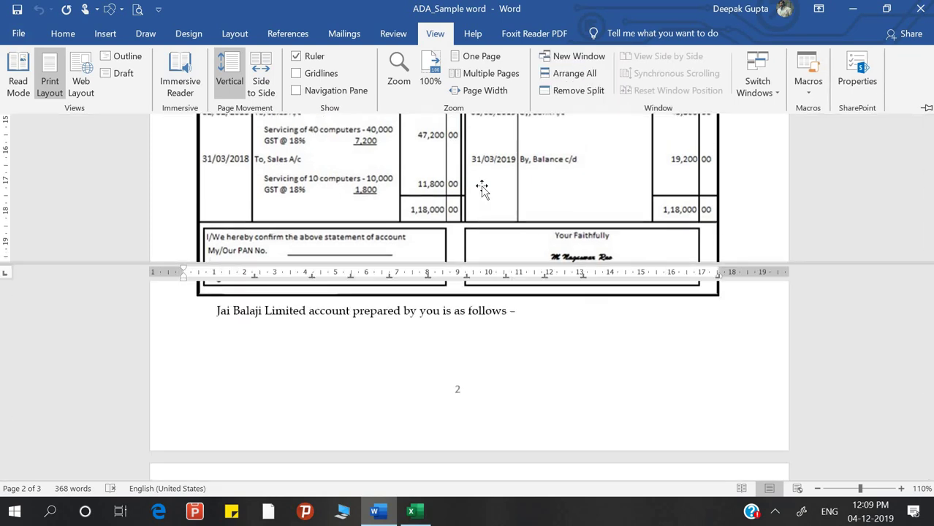
scroll(585, 232, up, 3)
scroll(585, 232, down, 2)
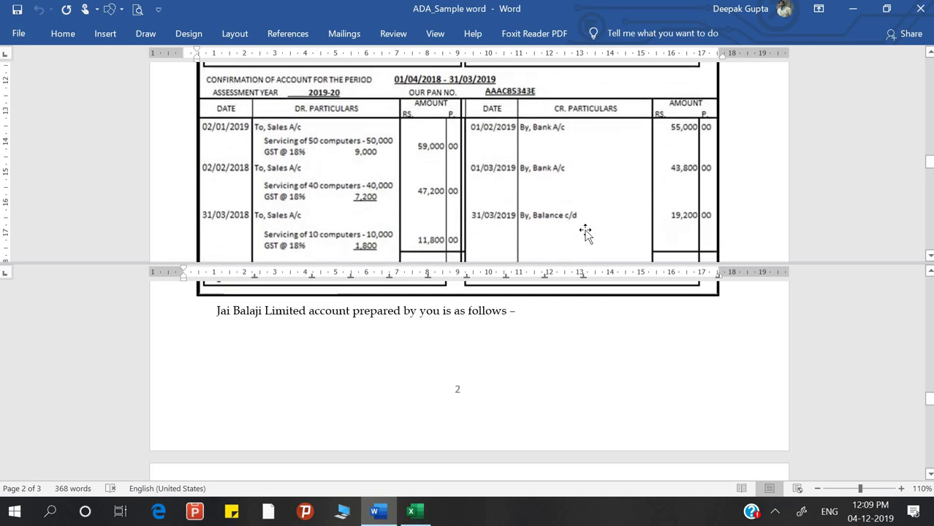
scroll(585, 233, down, 1)
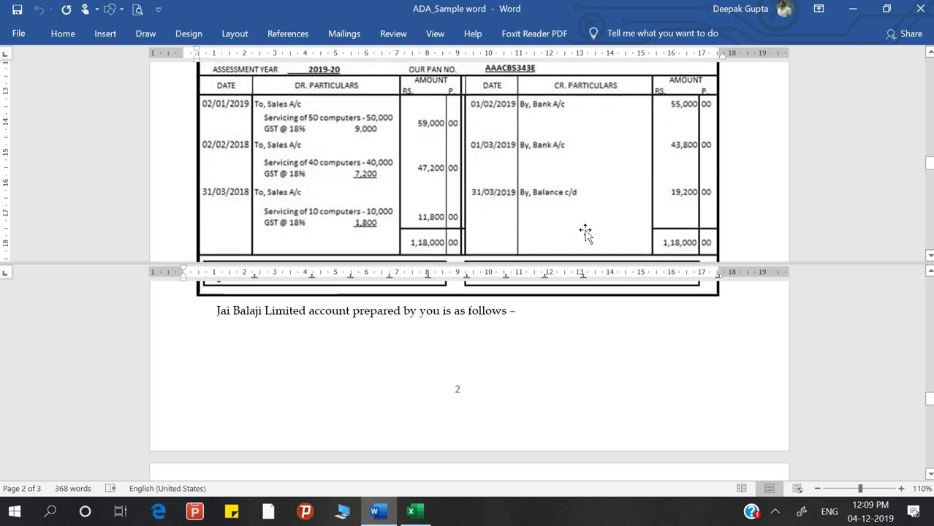
scroll(585, 232, down, 1)
scroll(585, 232, up, 1)
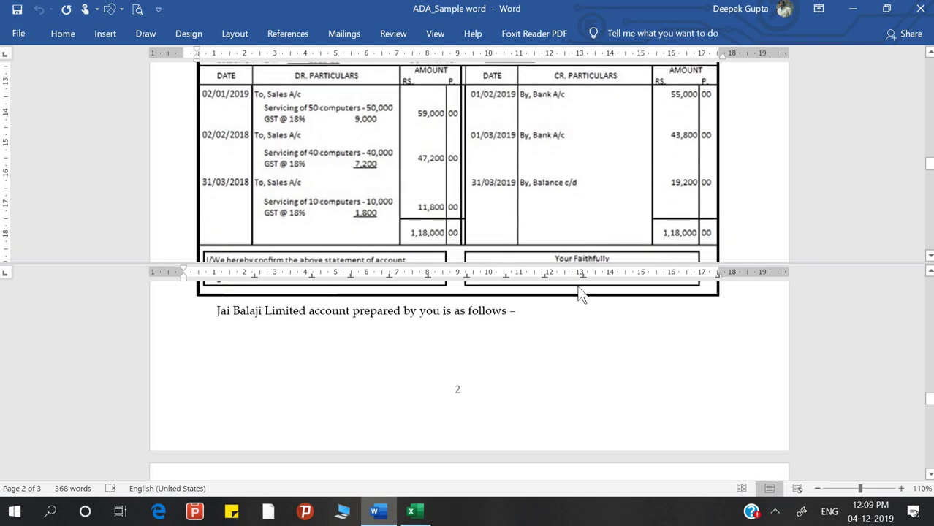
scroll(629, 173, up, 4)
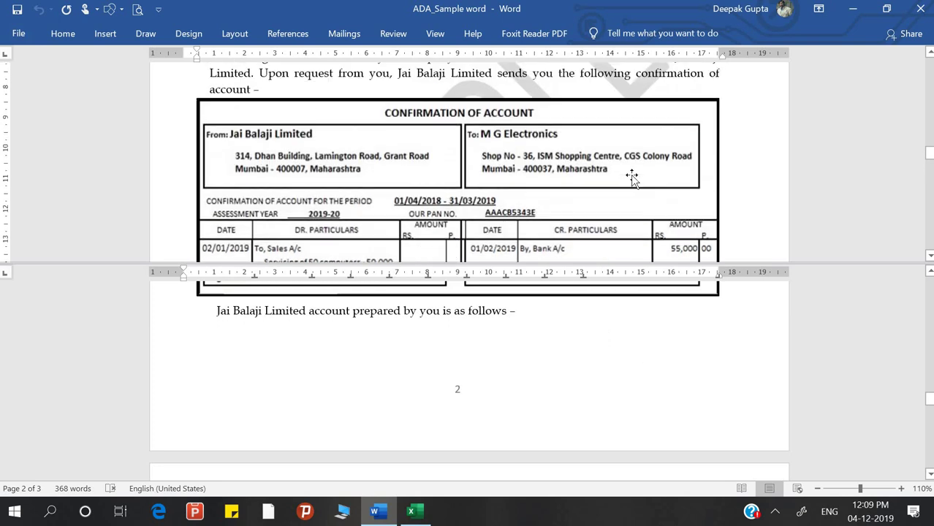
scroll(630, 175, down, 1)
scroll(632, 177, down, 2)
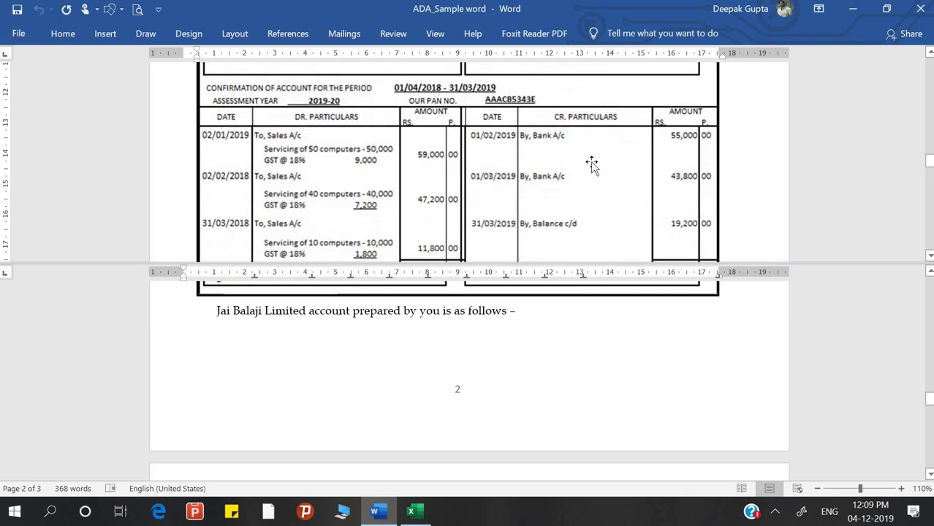
scroll(578, 172, down, 1)
scroll(578, 171, down, 2)
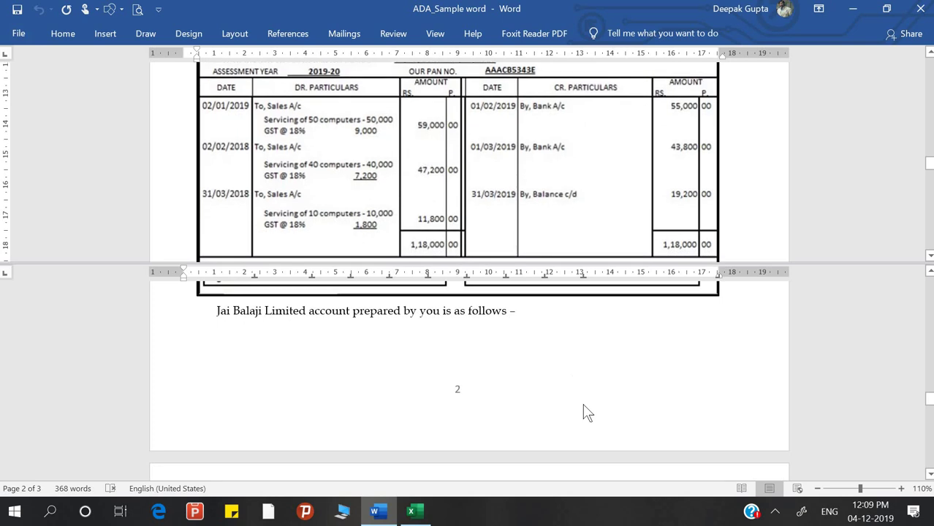
scroll(583, 407, down, 4)
scroll(583, 406, down, 5)
scroll(583, 406, up, 1)
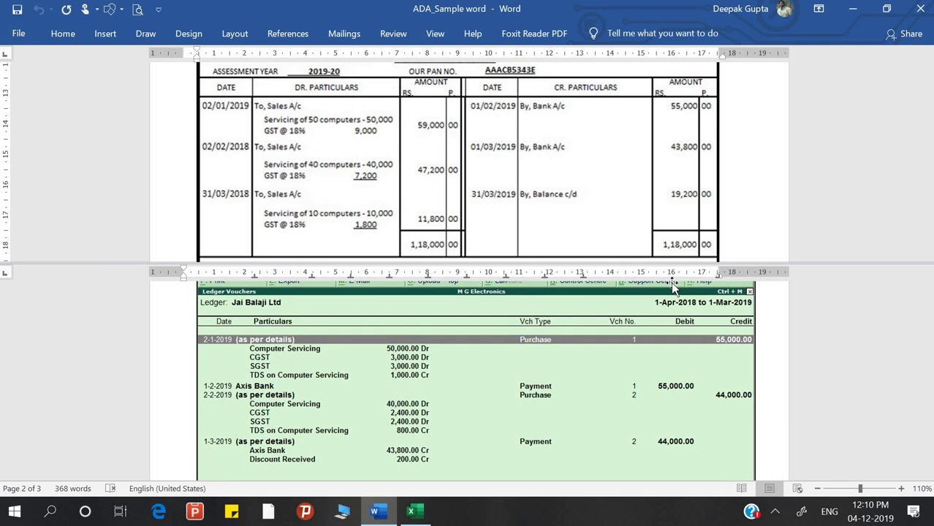
Switch to the blank Book1 workbook in Excel and select cell A1 for the heading
click(412, 512)
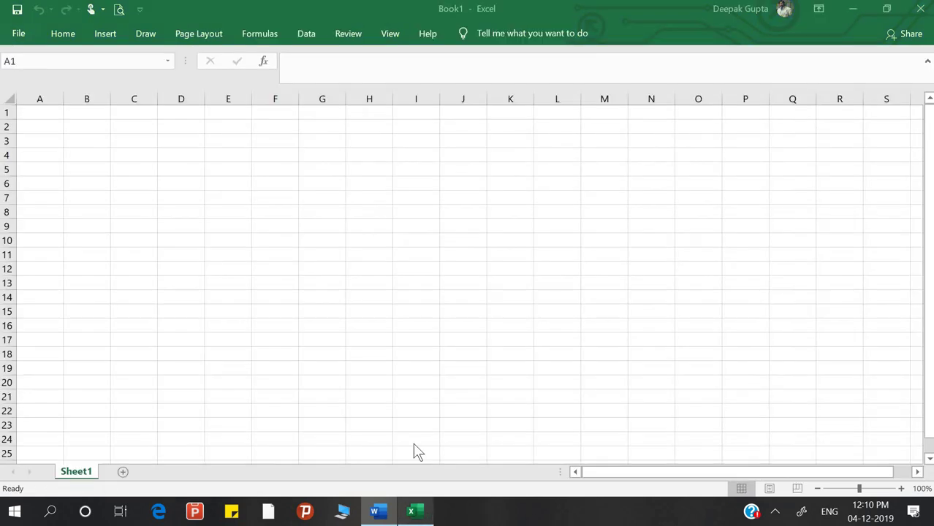
click(128, 142)
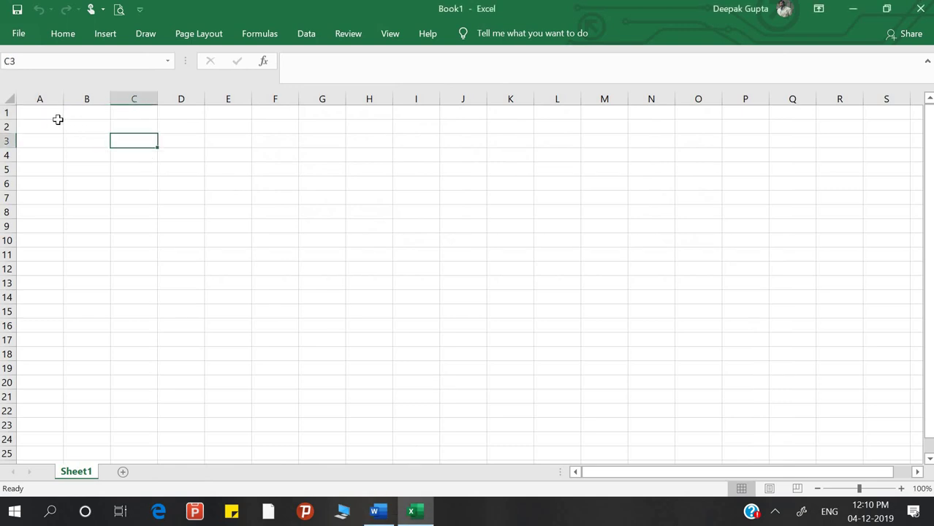
click(59, 124)
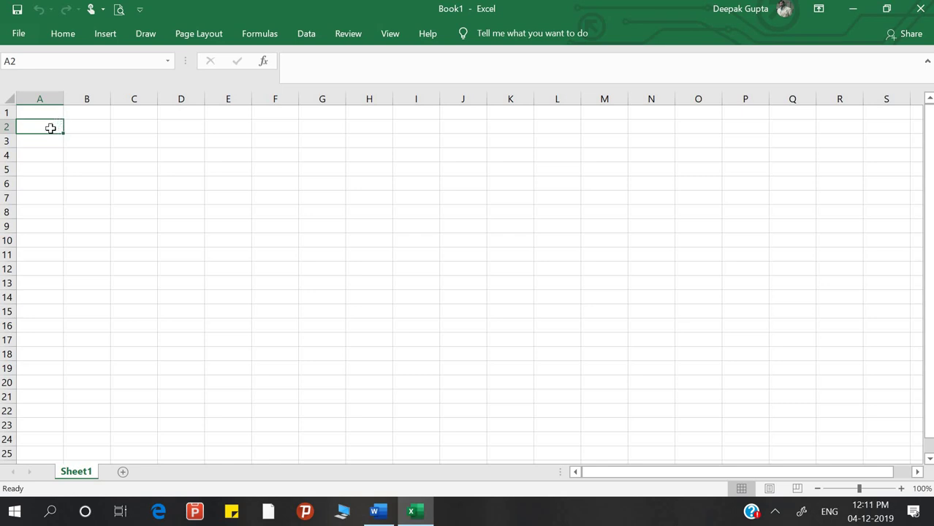
click(42, 111)
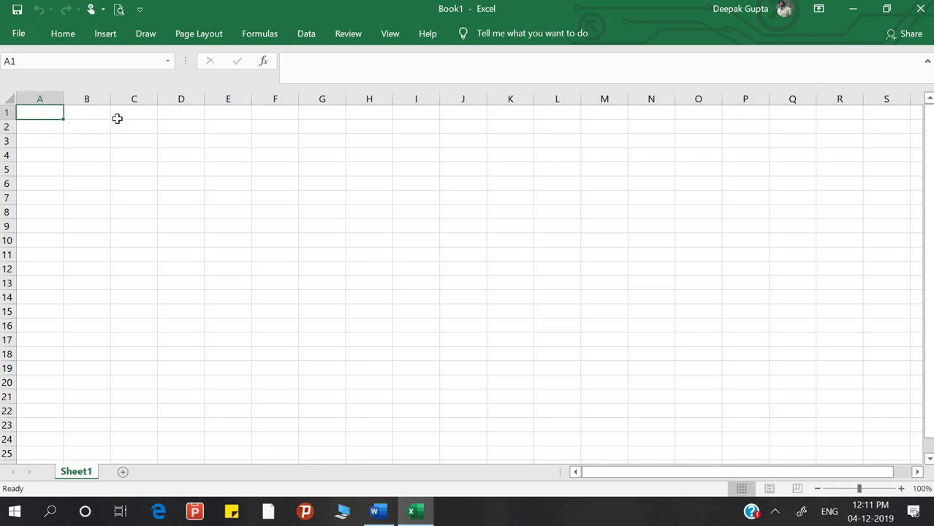
Copy 'M G Electronic' from question 4 in Word and return to Excel
click(388, 515)
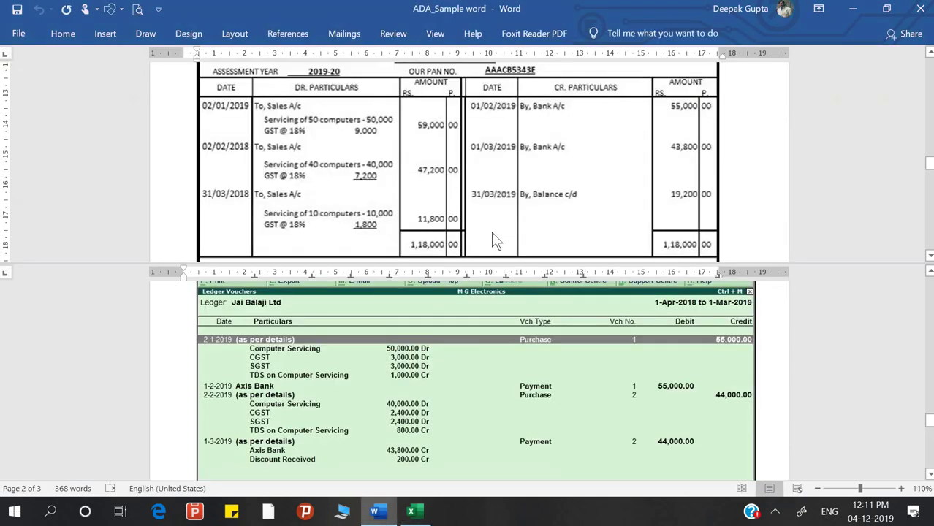
scroll(491, 232, up, 2)
scroll(491, 232, up, 2)
scroll(491, 232, up, 1)
click(493, 237)
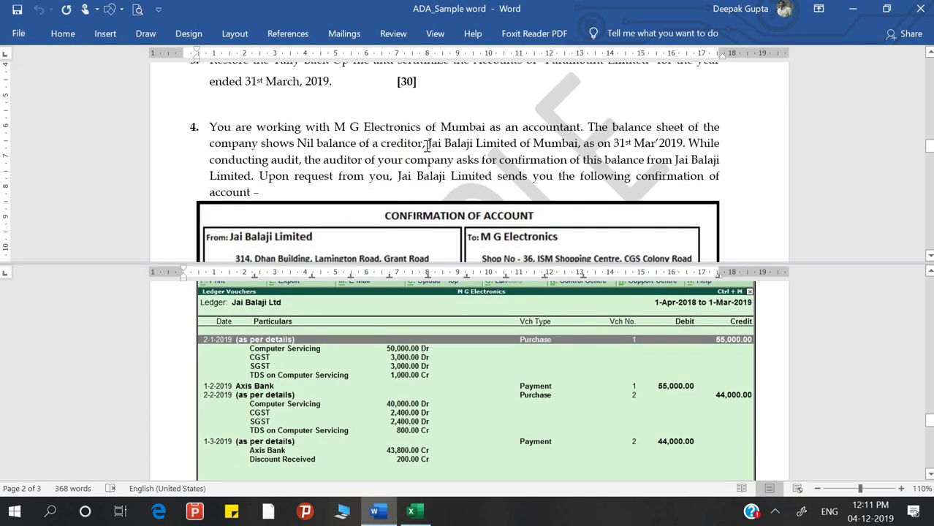
drag(335, 127, 421, 126)
key(ctrl+c)
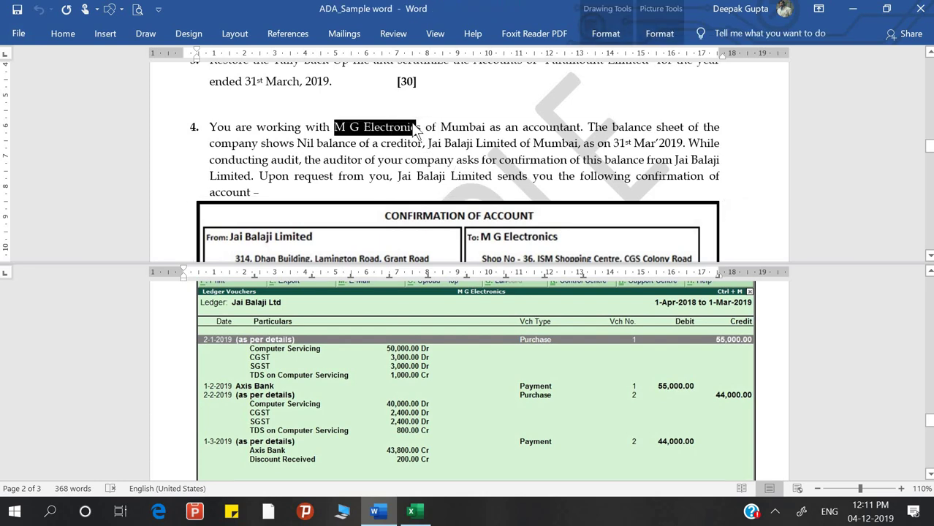
key(alt+Tab)
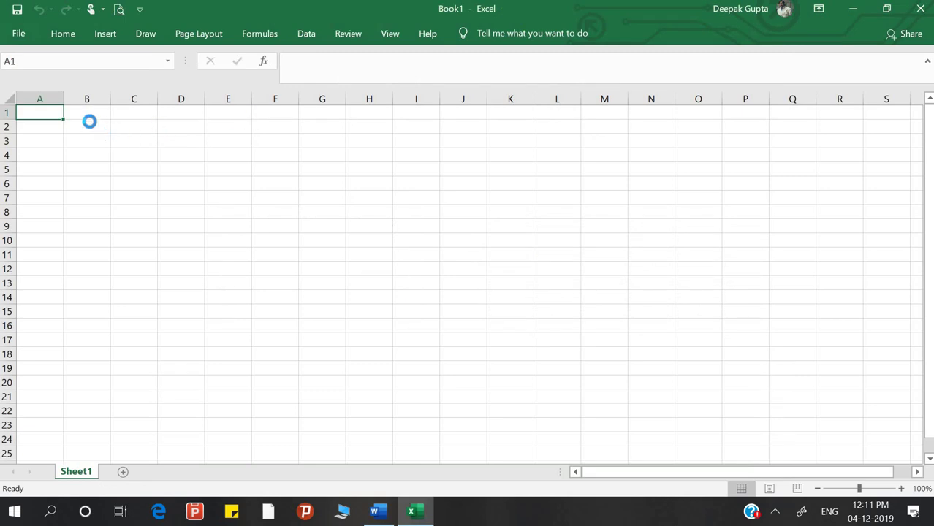
Paste the company name into A1 and complete it as 'In the Books of M G Electronic'
key(ctrl+v)
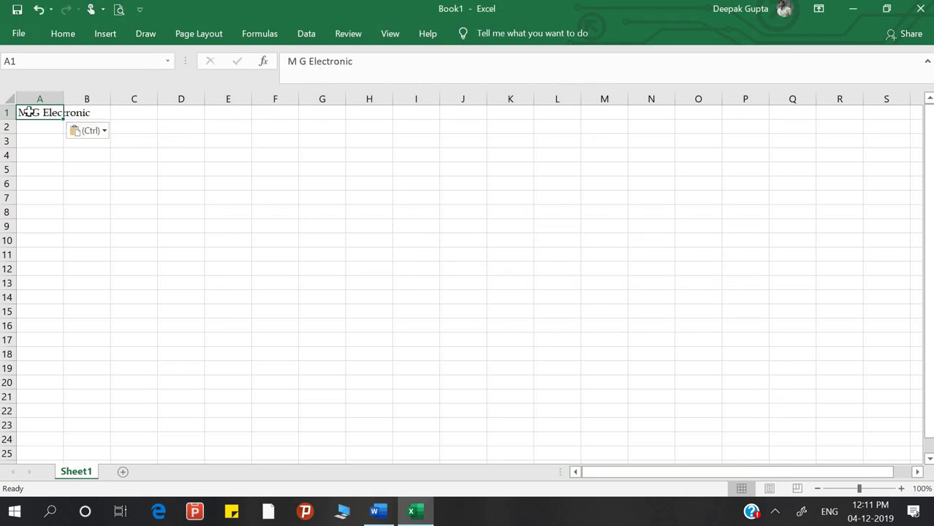
double_click(25, 111)
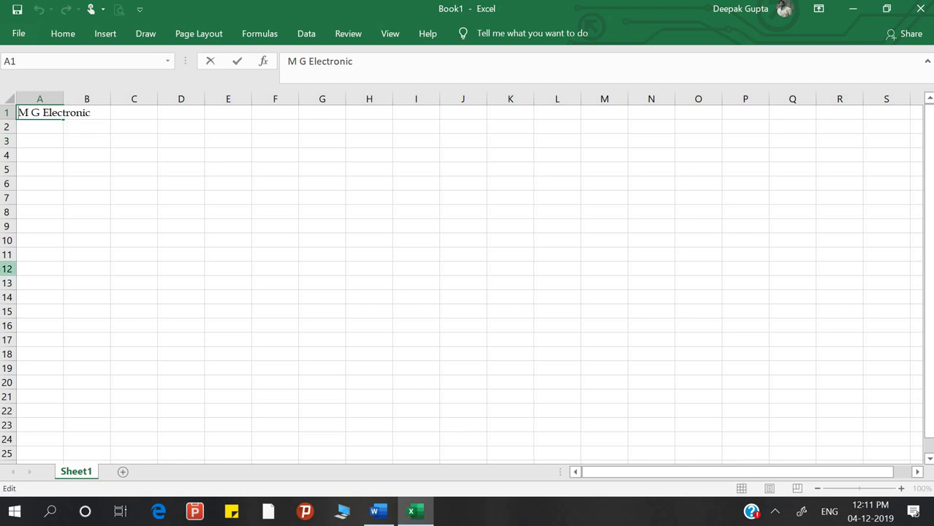
text(In the )
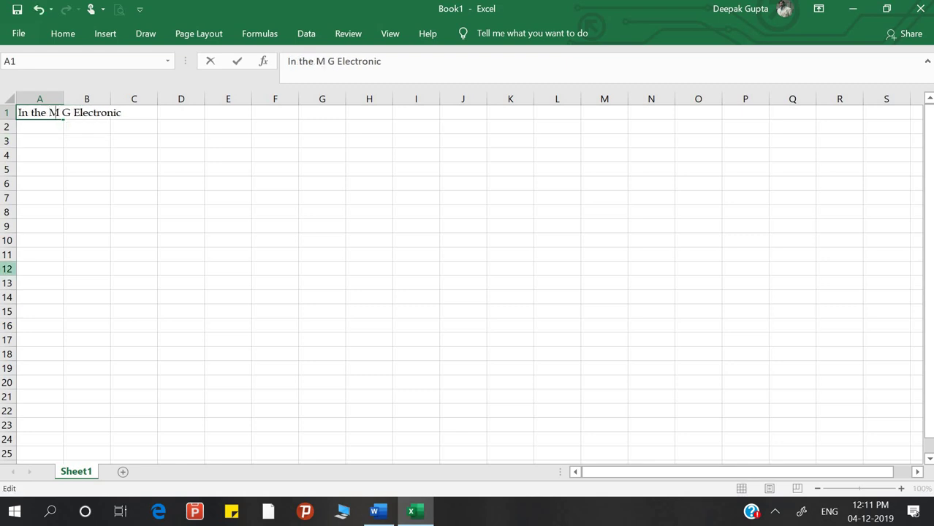
text(Bo)
key(BackSpace)
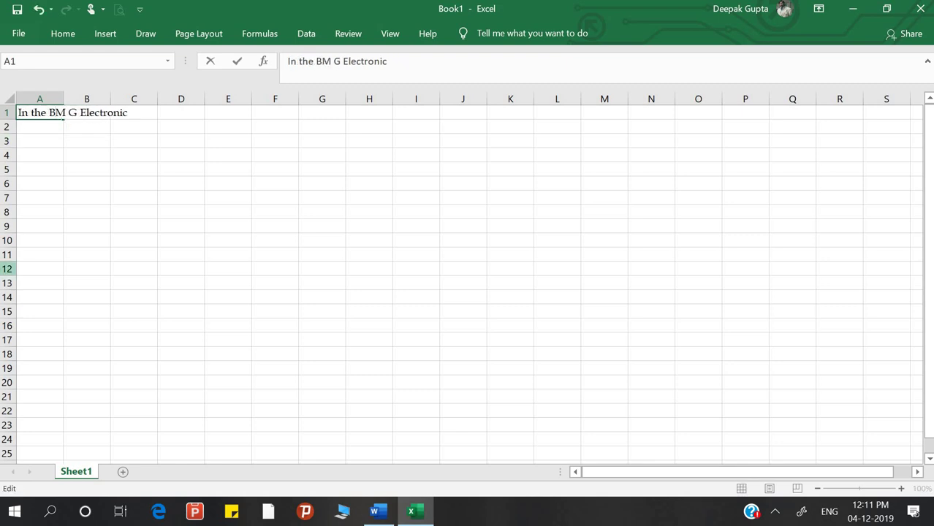
text(ooks of)
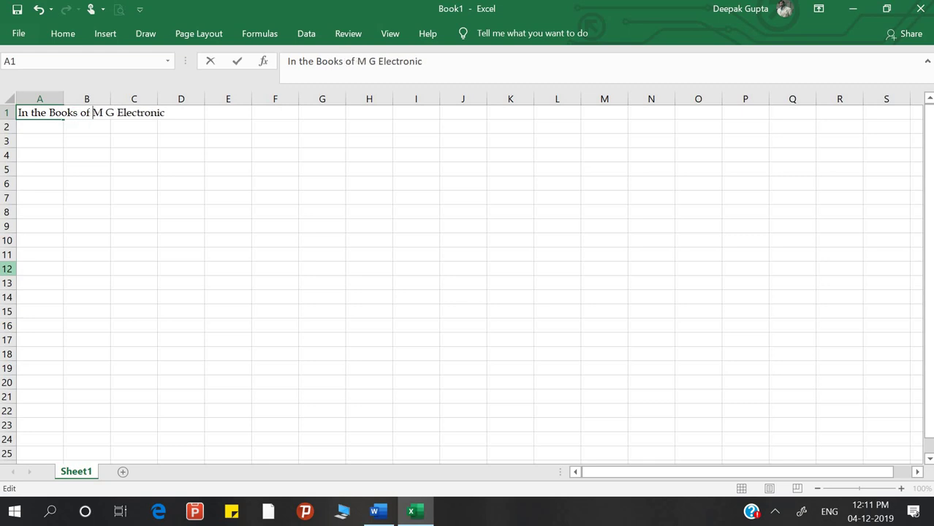
key(Return)
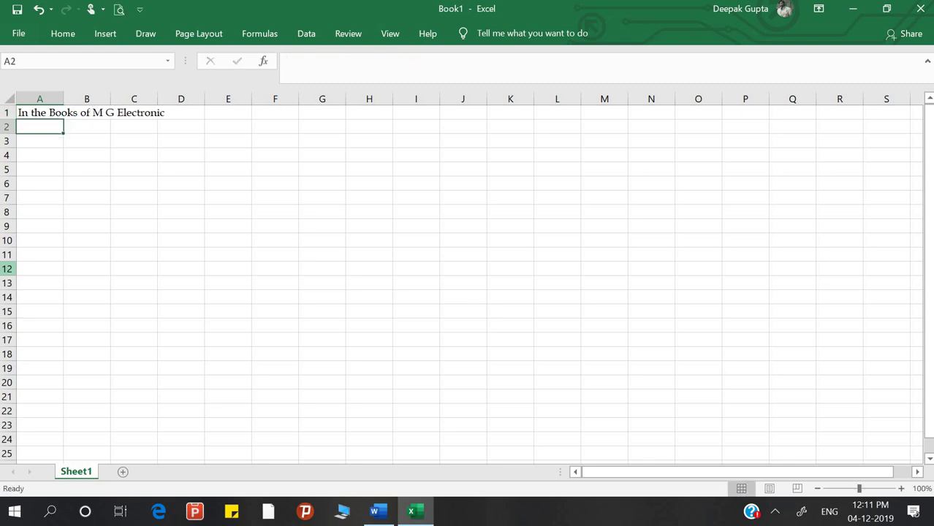
Enter 'Creditor's Reconciliation statement' in cell A2
text(D=Cr)
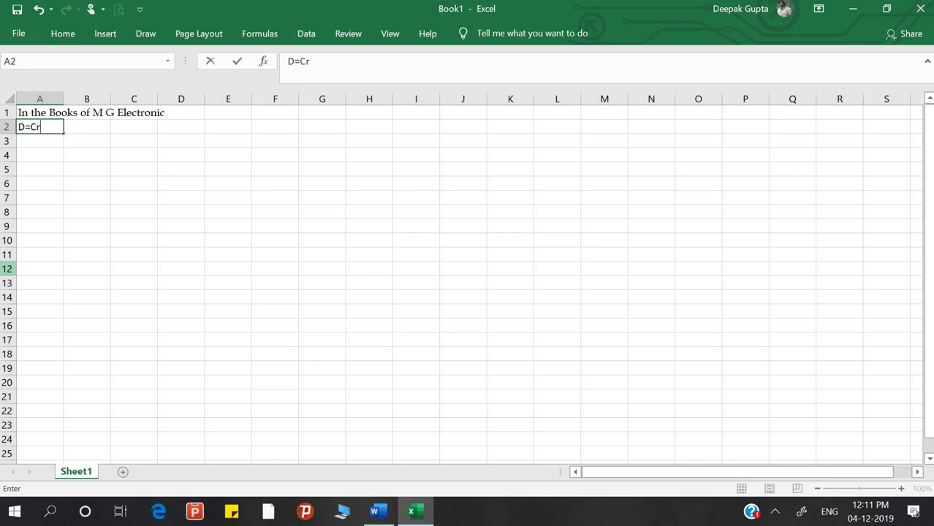
text(editor's Rec)
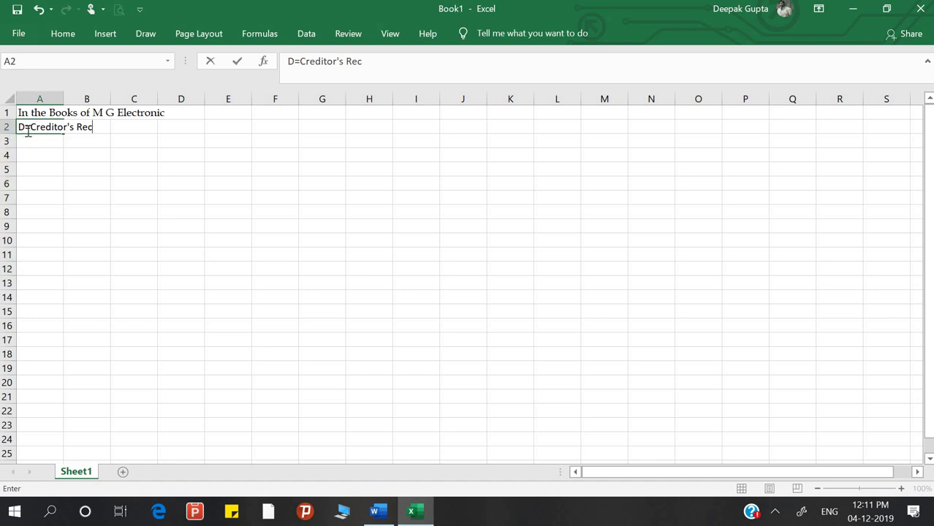
key(BackSpace)
key(BackSpace)
text(onciliation s)
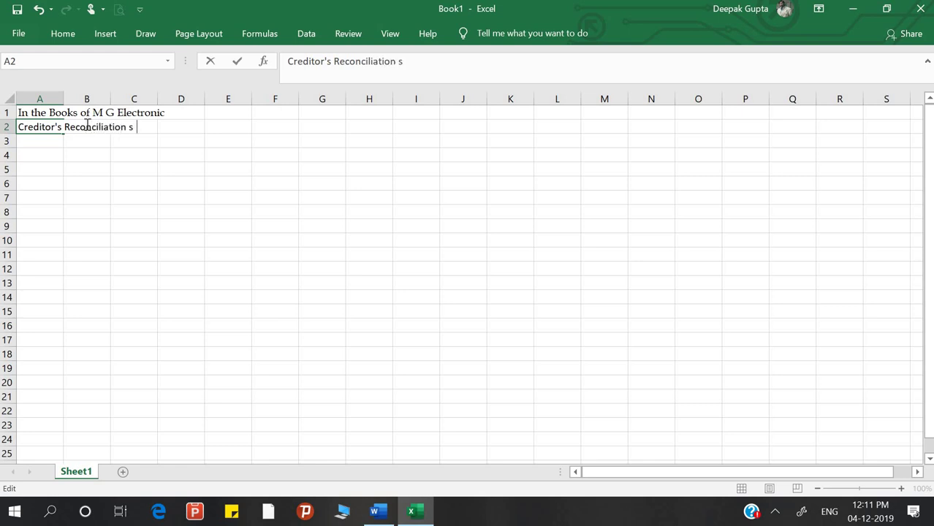
text(tatement)
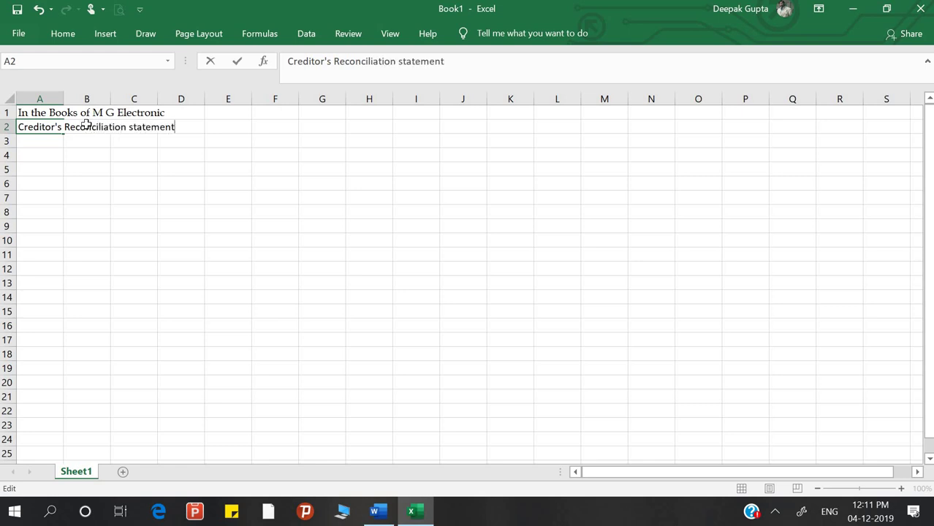
key(Return)
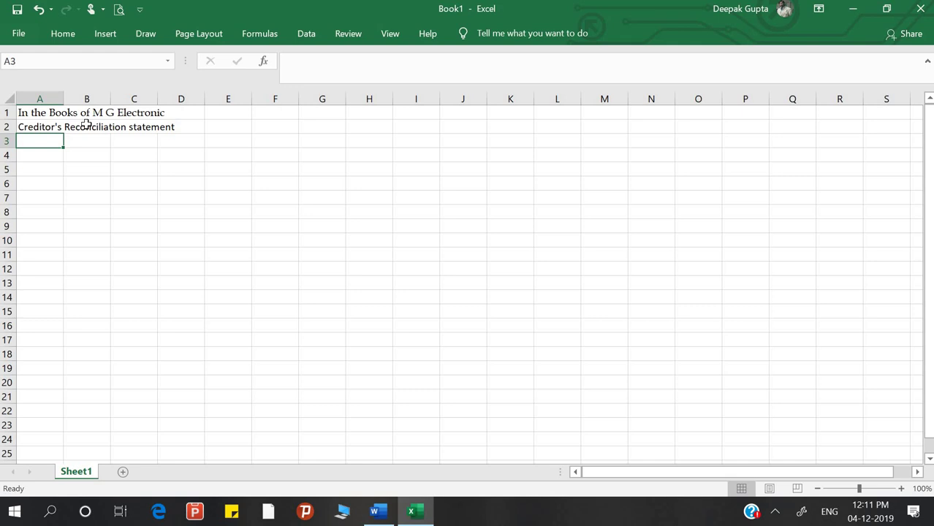
Enter 'As on 31- march-2019' in A3 after checking the date in the Word question
text(As on)
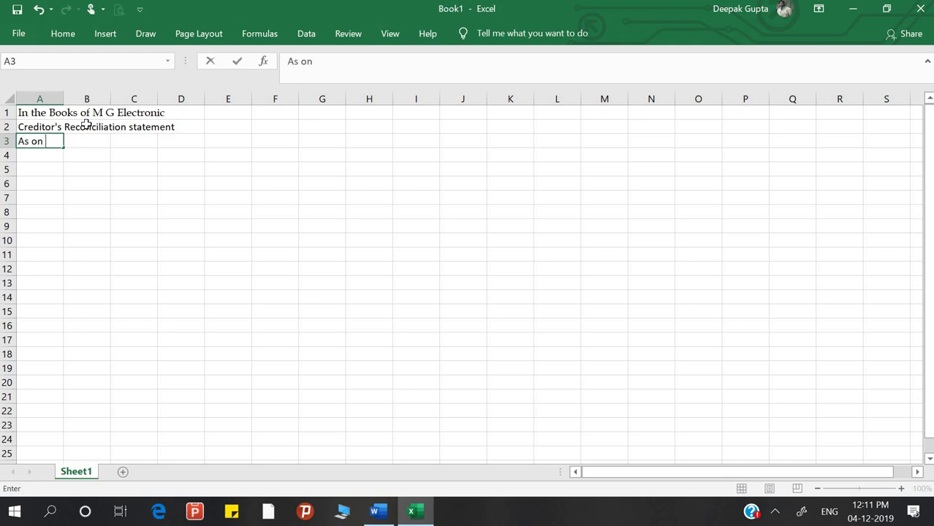
text(31)
text(- mar)
text(ch-20)
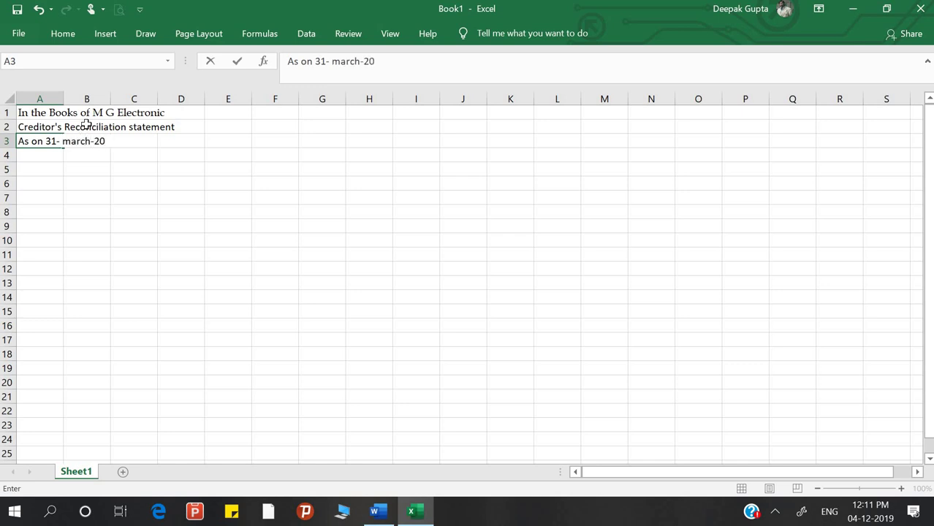
text(1)
key(alt+Tab)
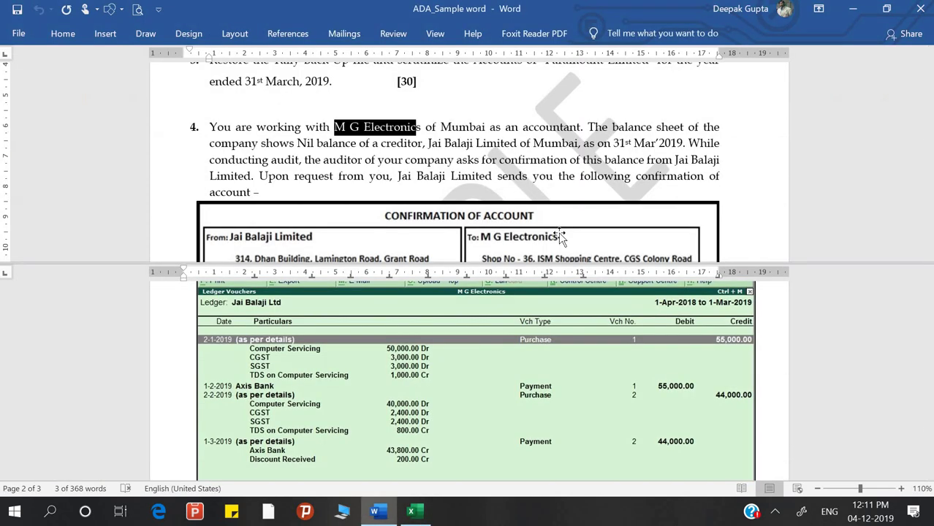
key(alt+Tab)
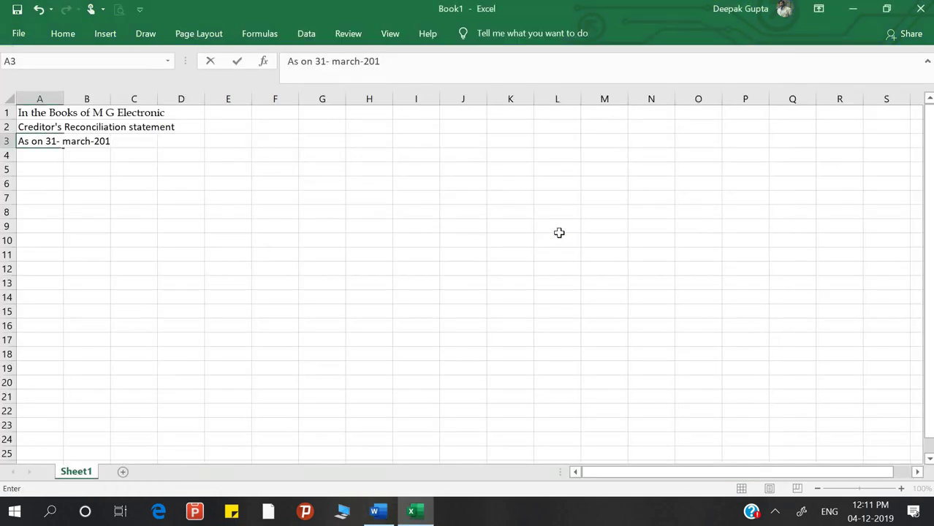
text(9)
key(Return)
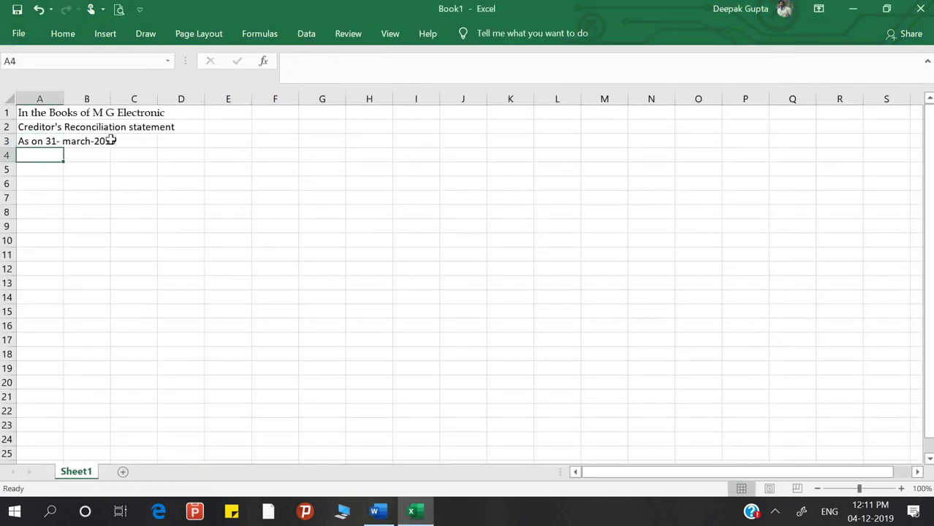
drag(33, 113, 223, 111)
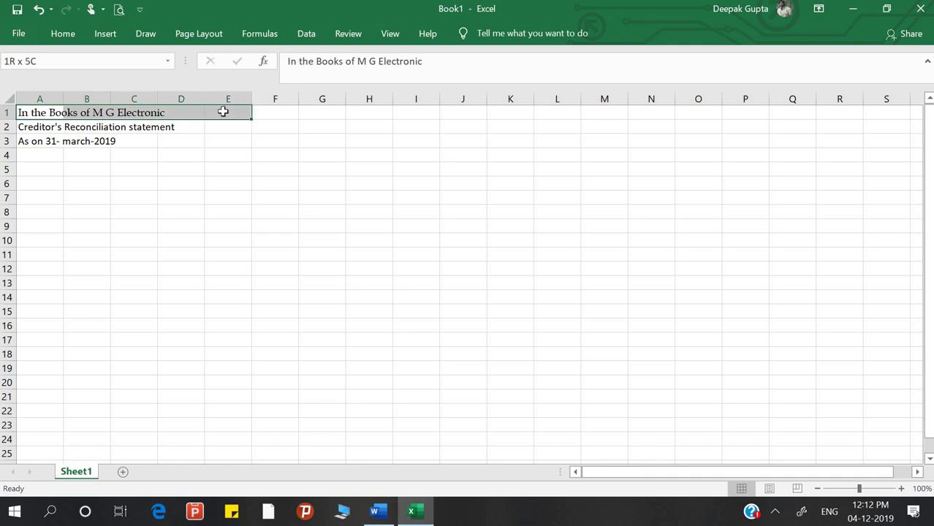
Merge and centre the company line across A1:E1 and zoom in on the sheet
click(63, 33)
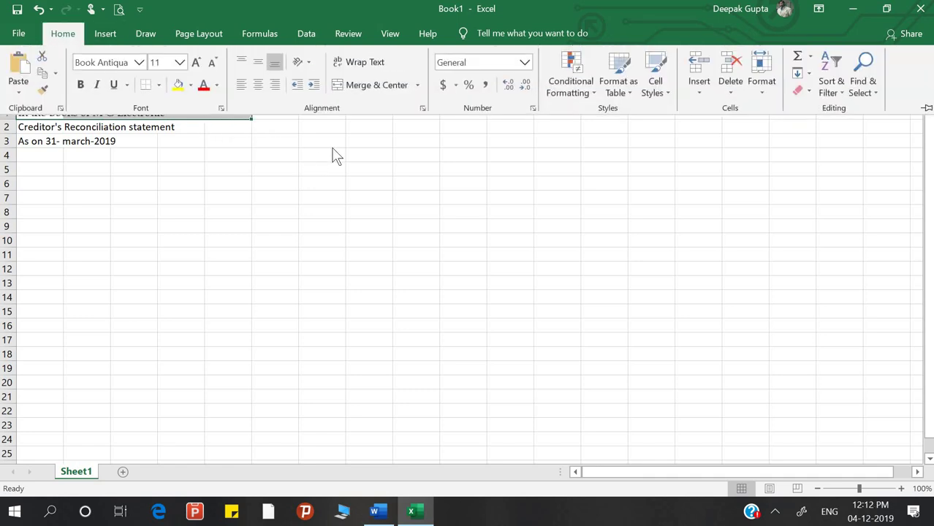
click(372, 83)
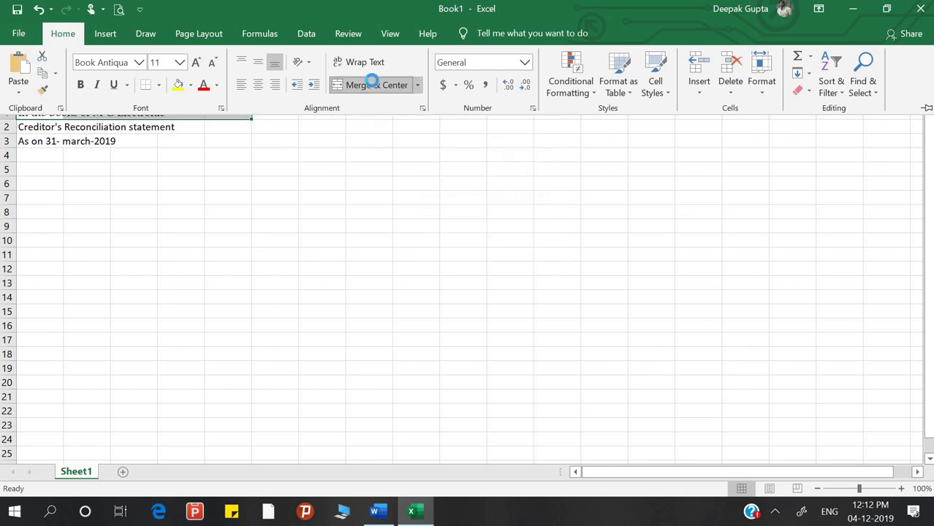
click(184, 168)
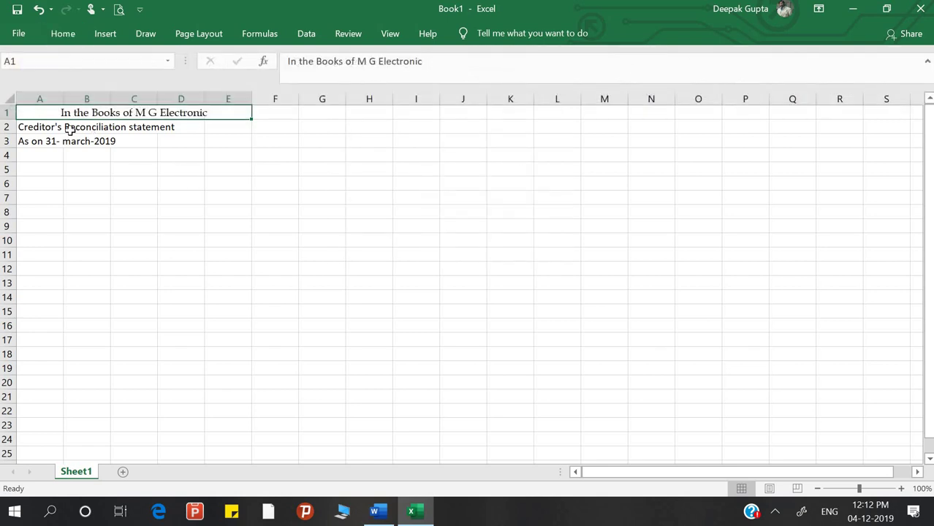
drag(50, 114, 289, 111)
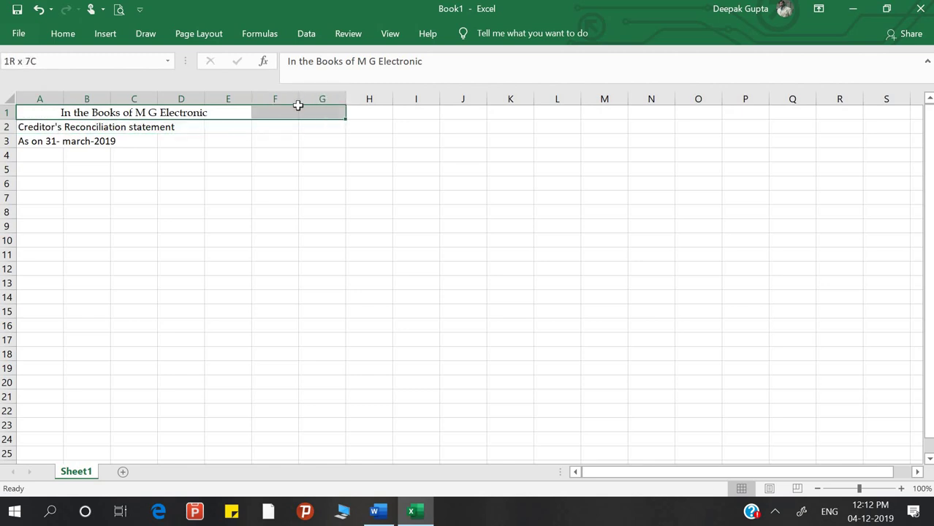
click(355, 192)
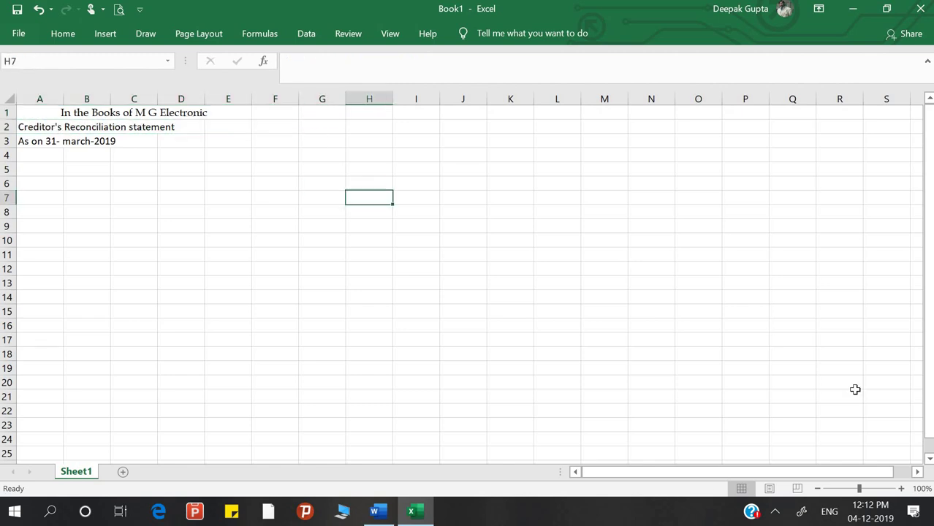
click(900, 488)
click(900, 488)
click(901, 488)
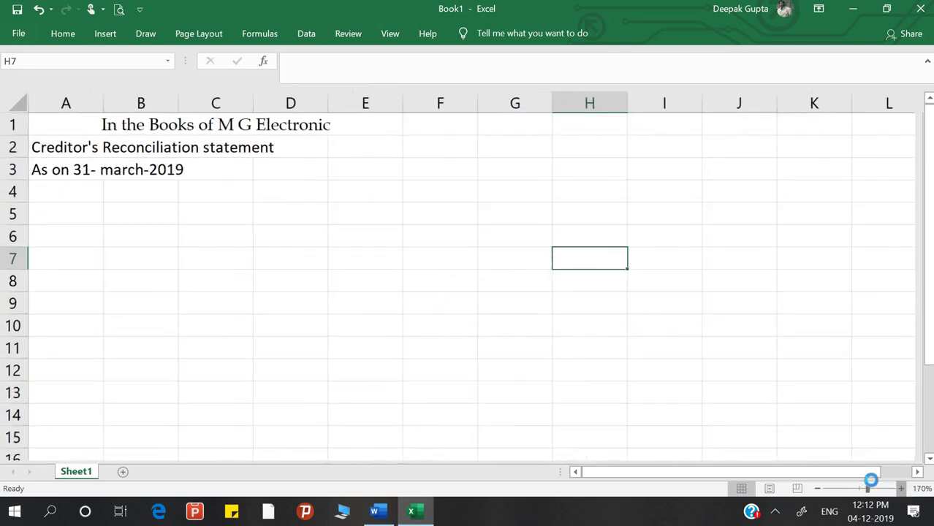
click(135, 184)
click(80, 133)
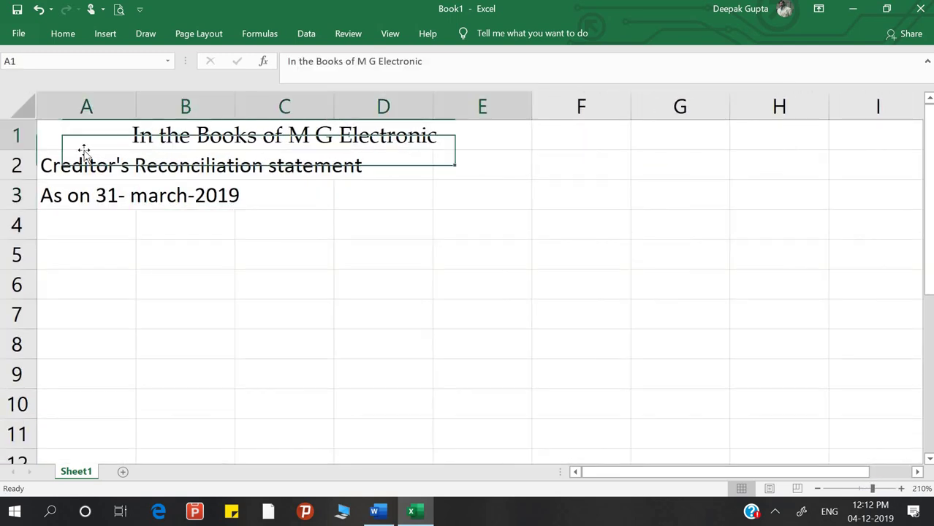
Merge and centre the statement title (A2:E2) and date line (A3:E3) across columns A to E
click(99, 167)
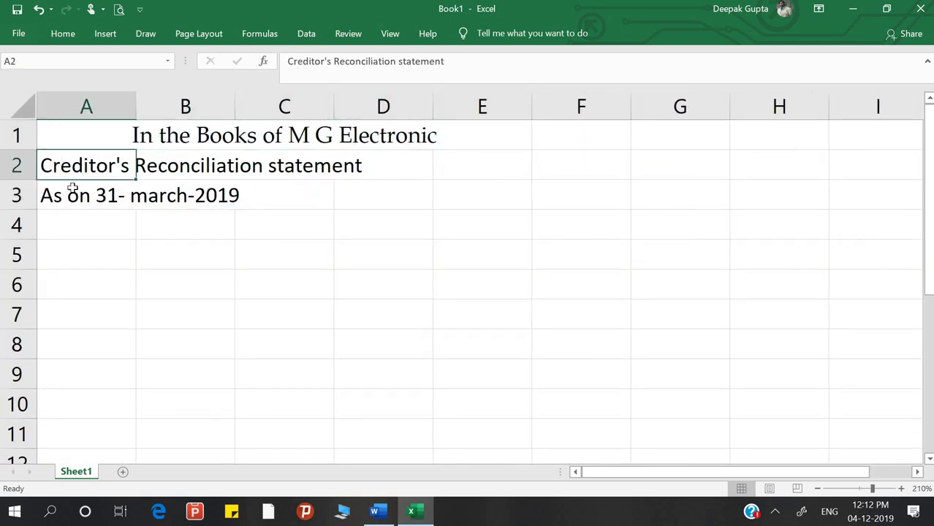
drag(93, 162, 478, 158)
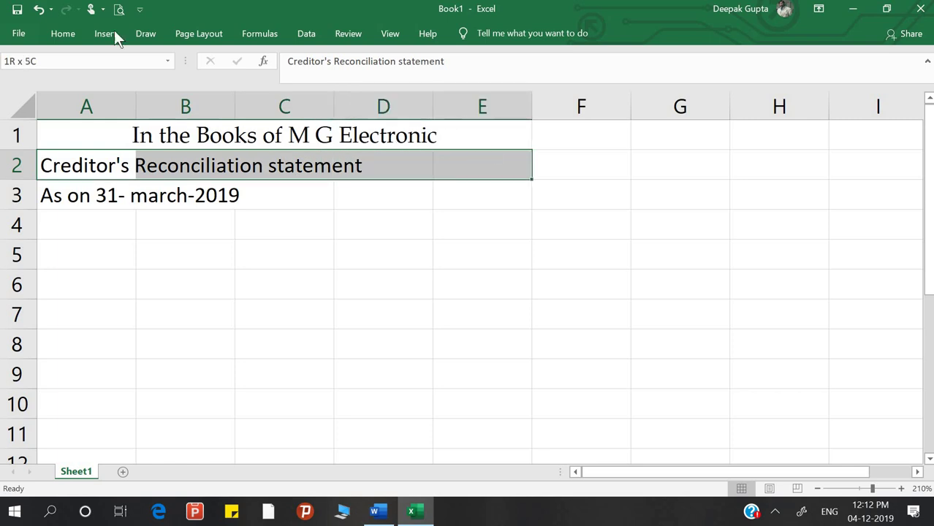
click(76, 33)
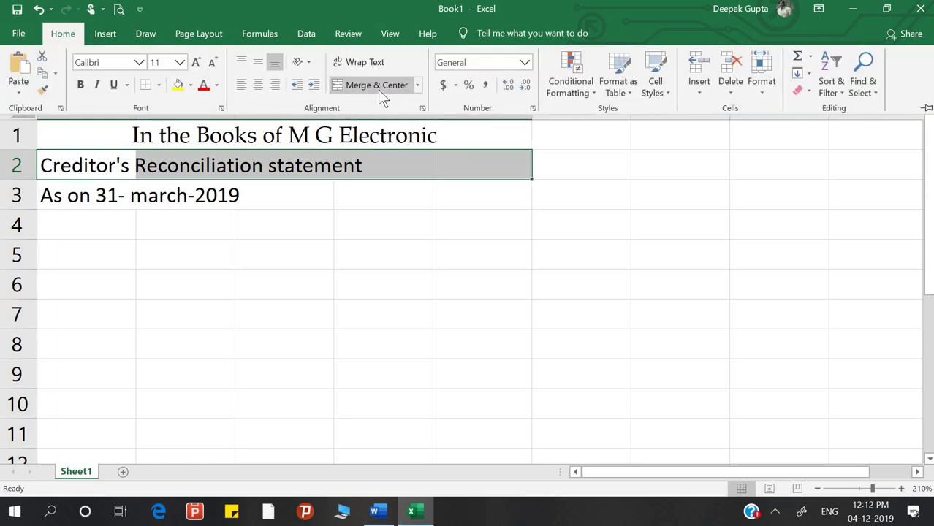
click(377, 86)
drag(77, 194, 483, 196)
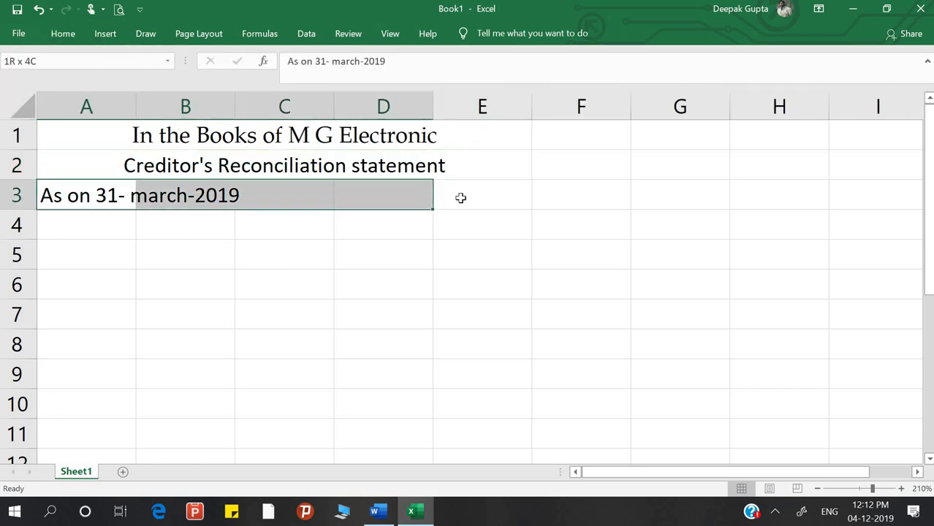
click(67, 36)
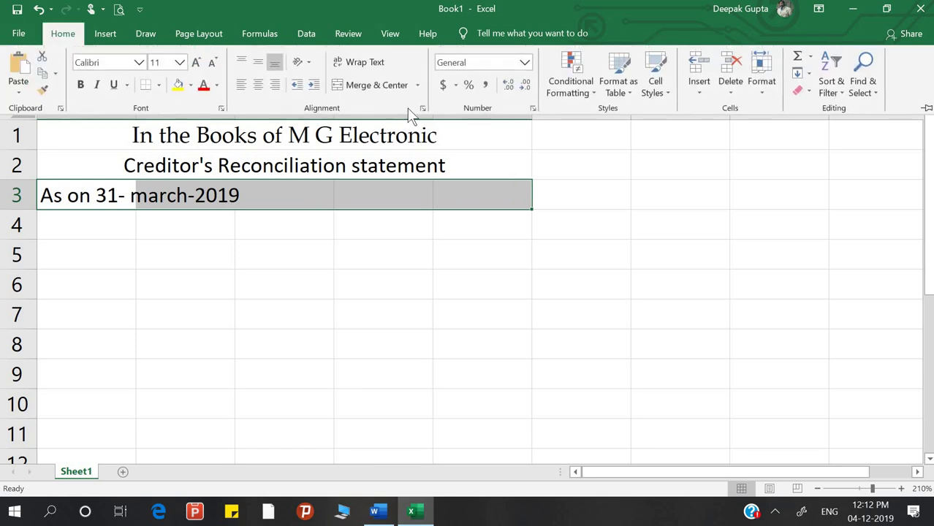
click(377, 85)
click(233, 281)
Put a thick outline border around the statement body A4:F11
mouse_move(80, 227)
mouse_down()
mouse_move(545, 370)
mouse_move(584, 411)
mouse_move(577, 438)
mouse_move(521, 443)
mouse_move(575, 444)
mouse_up()
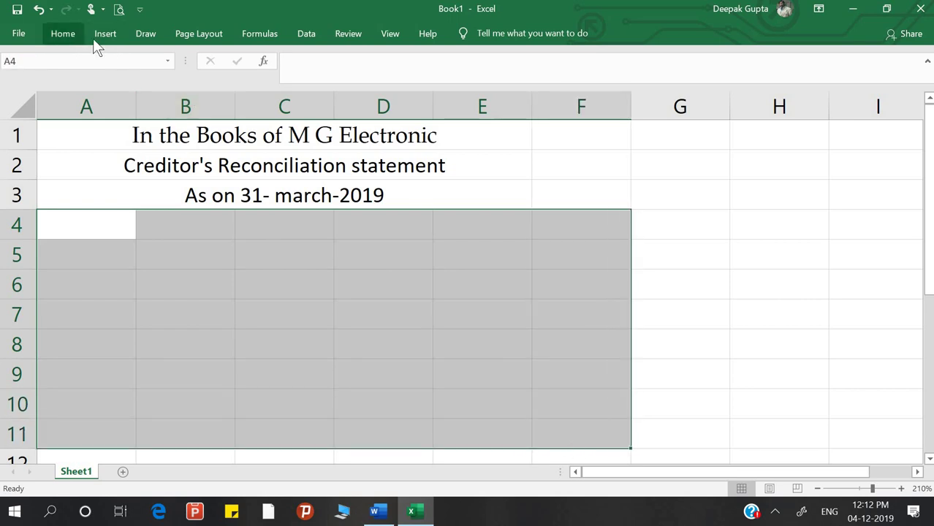
click(63, 34)
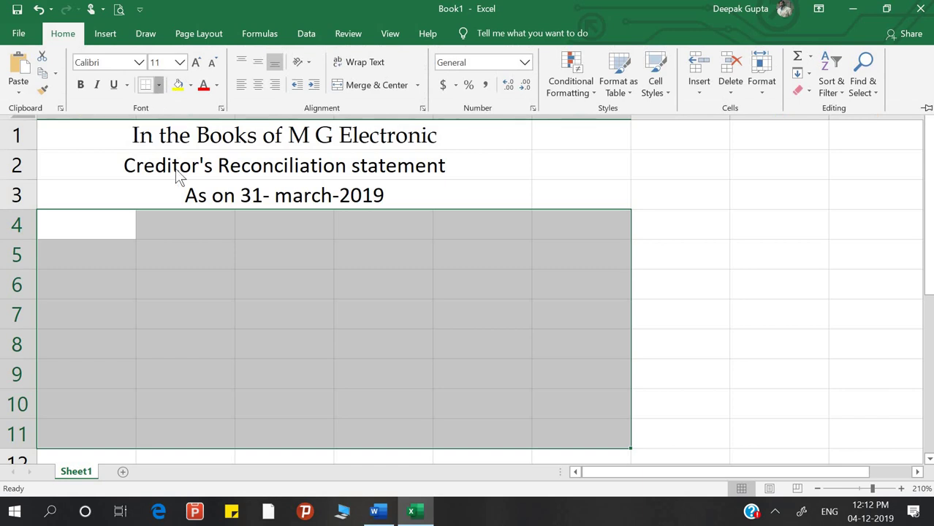
click(159, 84)
click(191, 253)
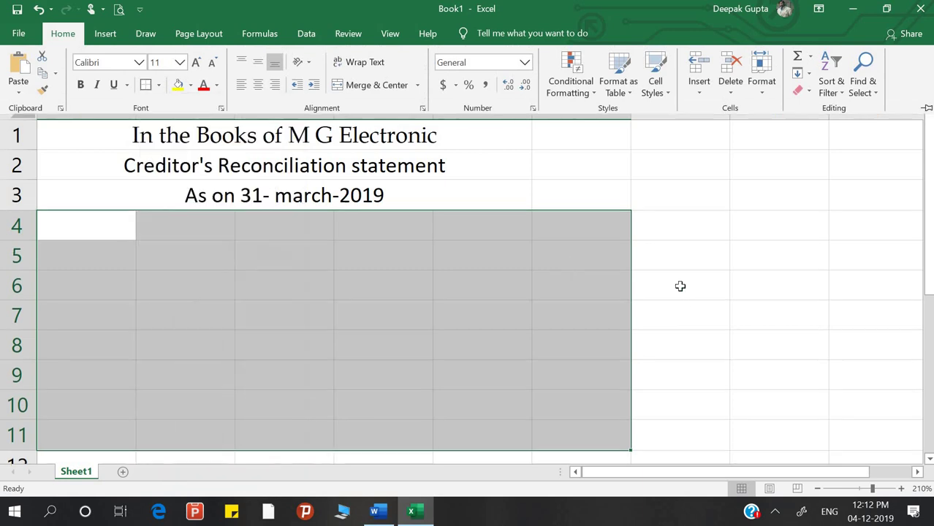
click(680, 286)
Merge cells A4 through E4 into a single cell for the column heading
drag(580, 235, 580, 445)
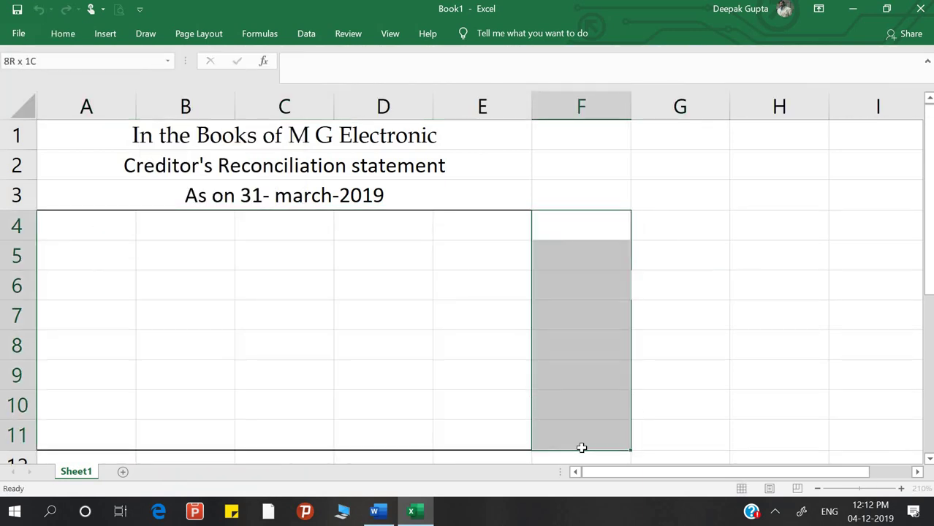
click(65, 34)
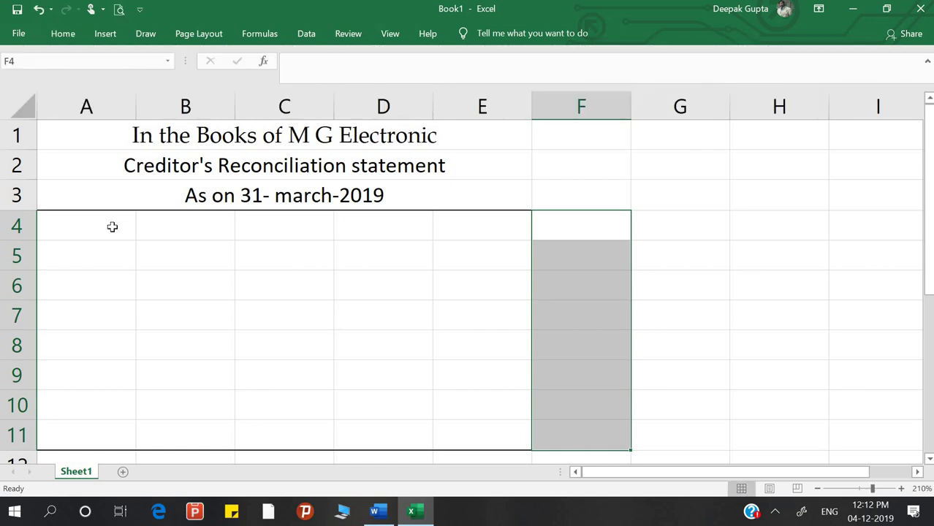
drag(113, 225, 591, 227)
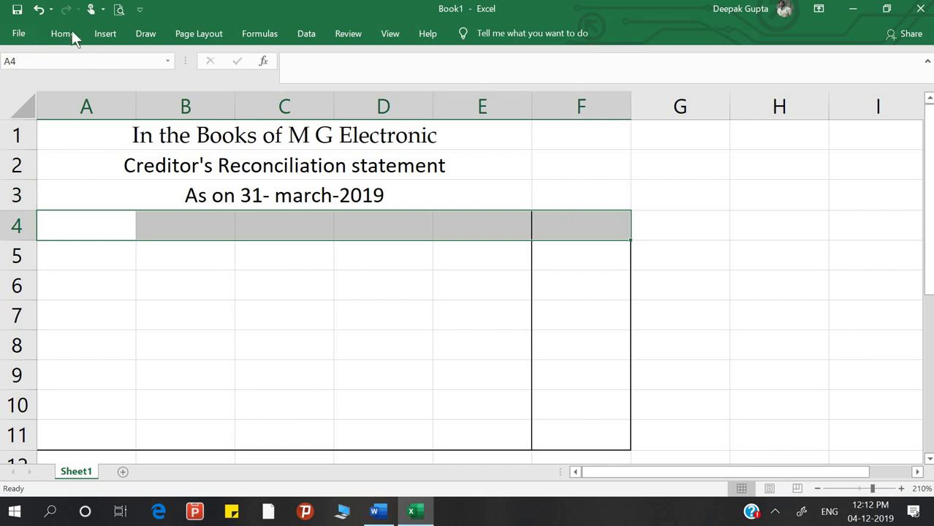
click(72, 34)
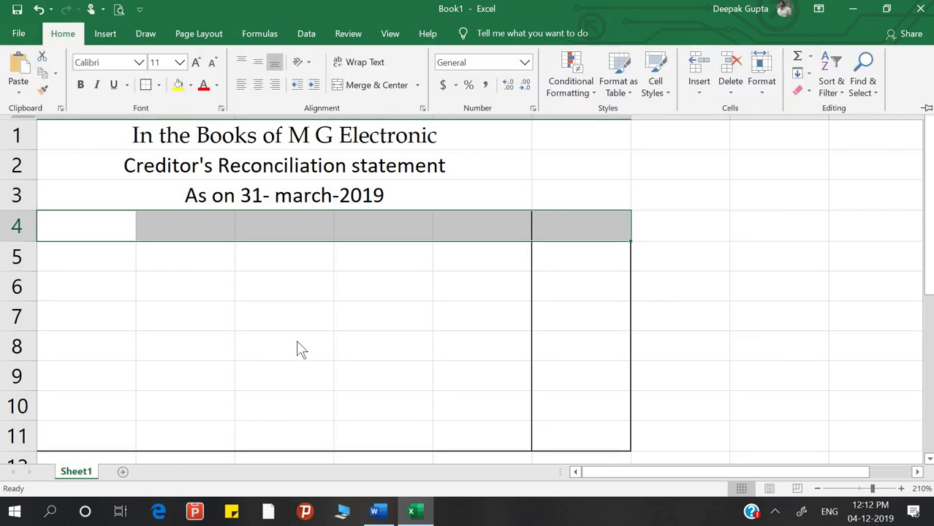
drag(121, 228, 454, 228)
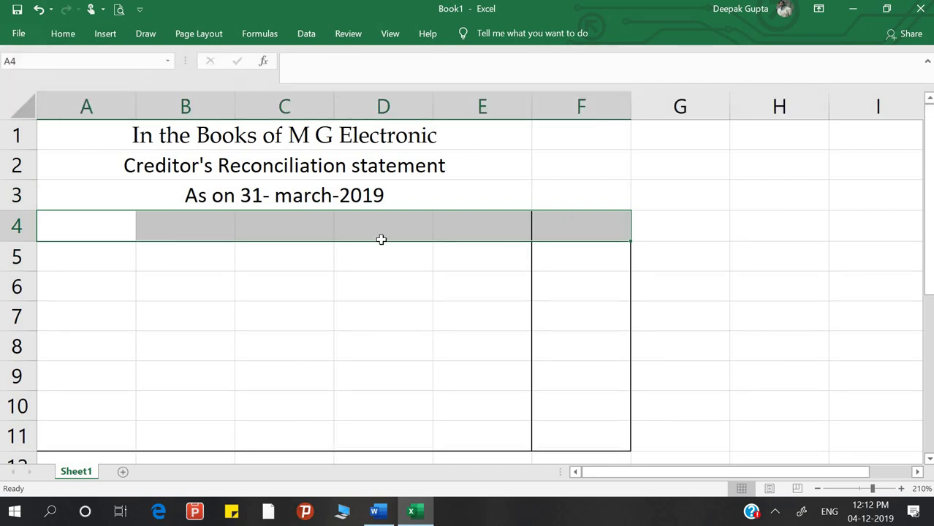
double_click(62, 33)
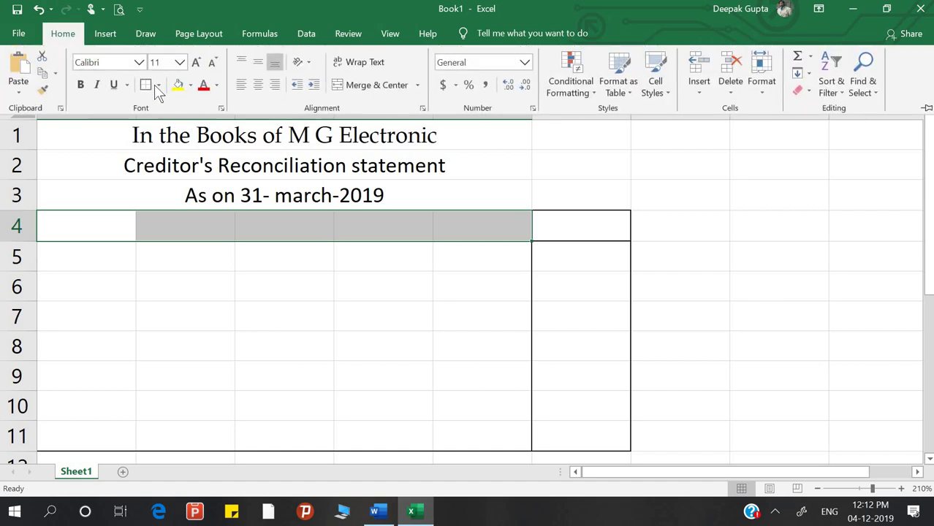
click(308, 404)
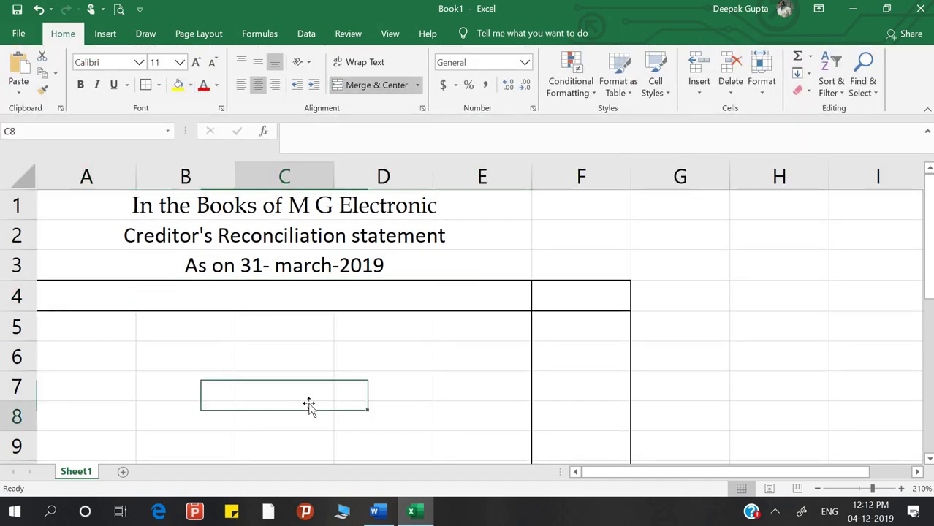
scroll(309, 404, down, 2)
scroll(309, 404, up, 2)
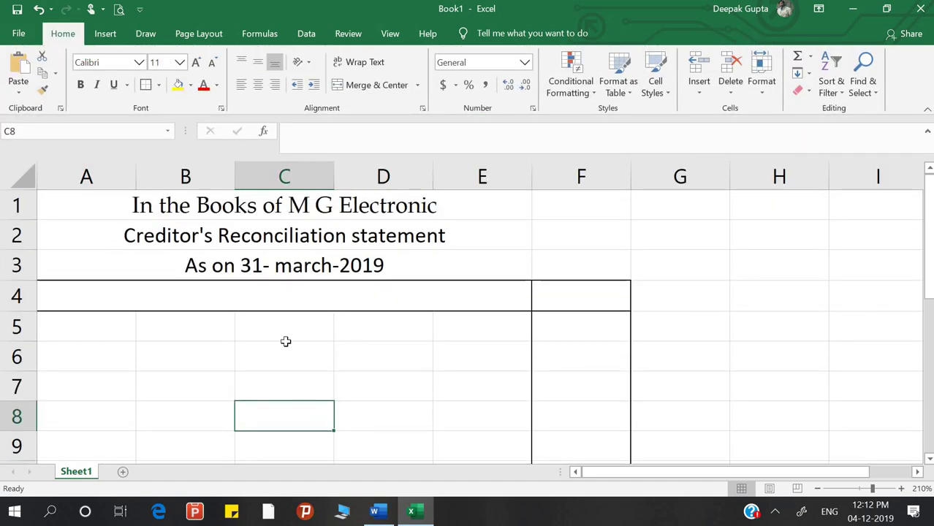
Enter the headings Particular in A4 and Amount in F4
click(268, 297)
text(Par)
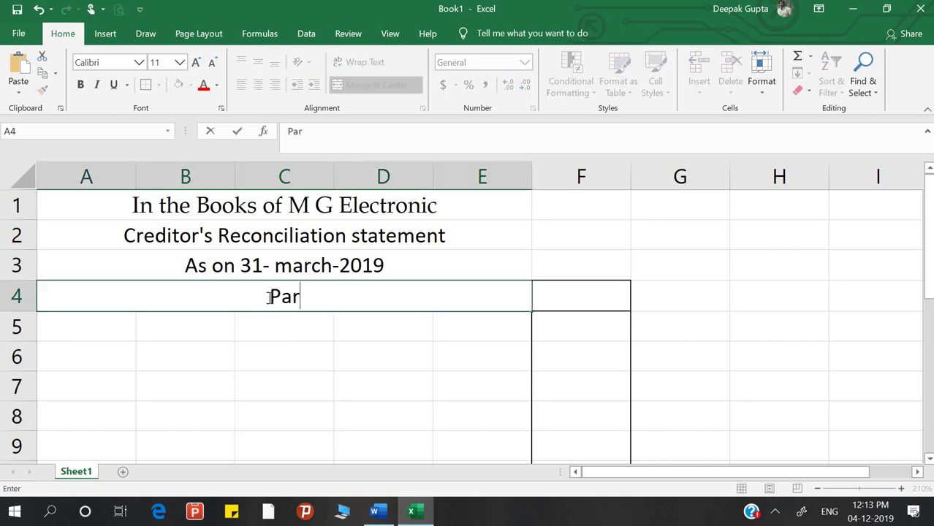
text(ticula)
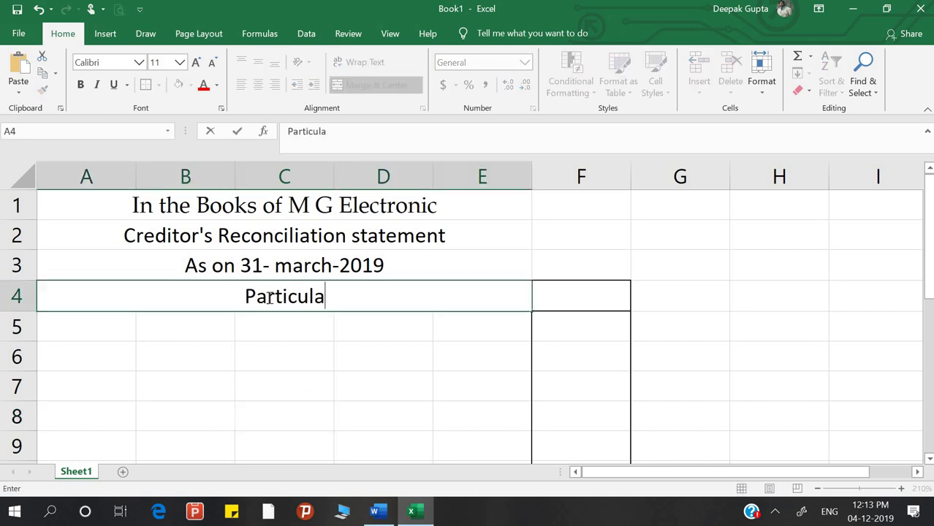
text(r)
key(Return)
key(Up)
key(Right)
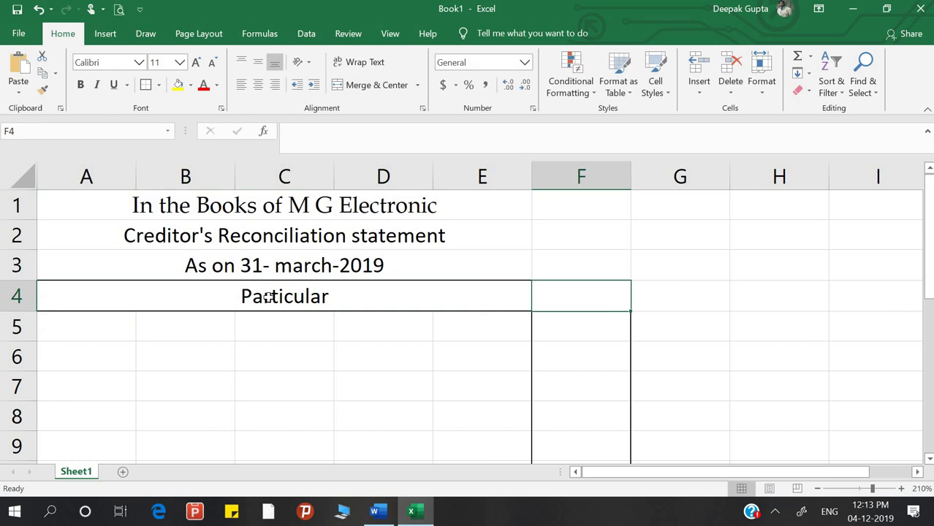
text(a)
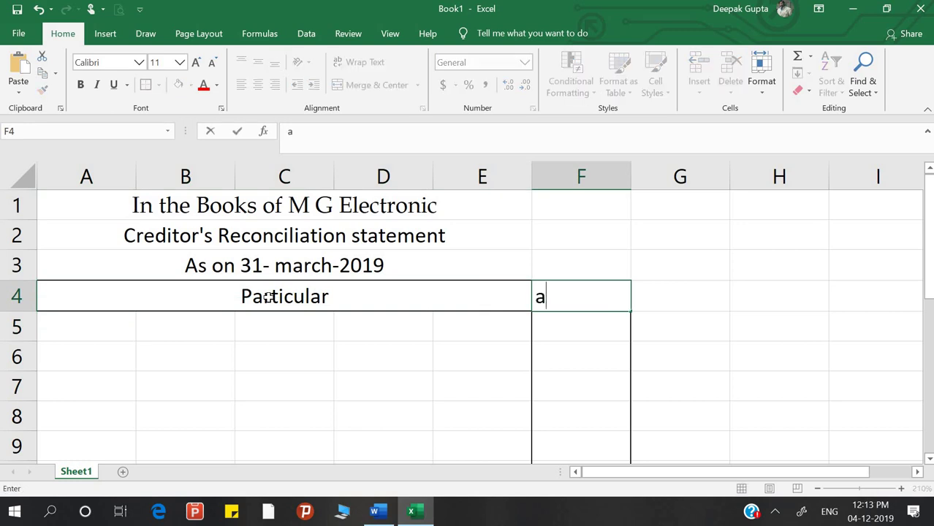
text(=)
key(BackSpace)
key(BackSpace)
text(Amoun)
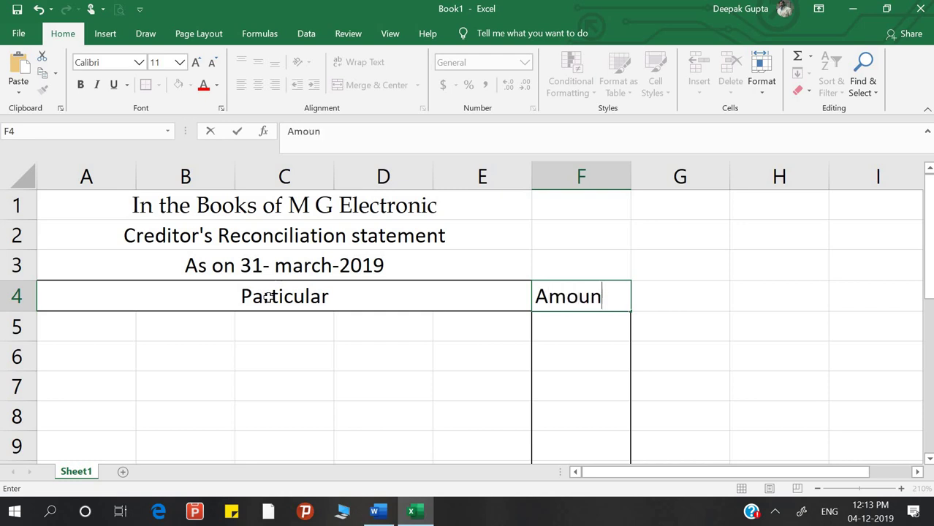
text(t)
key(Return)
Add the row 'Balance as per our book' with an amount of 0
key(Left)
key(Left)
key(Left)
key(Left)
key(Left)
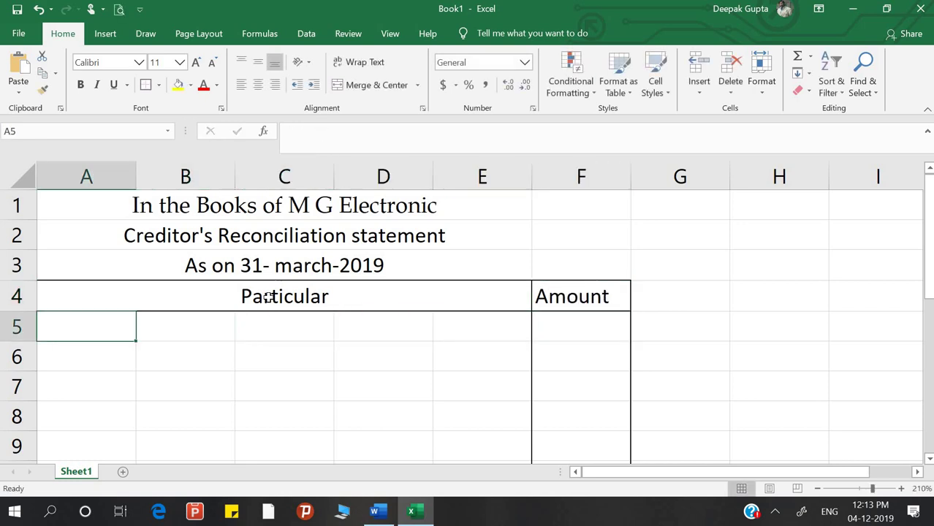
text(Balance )
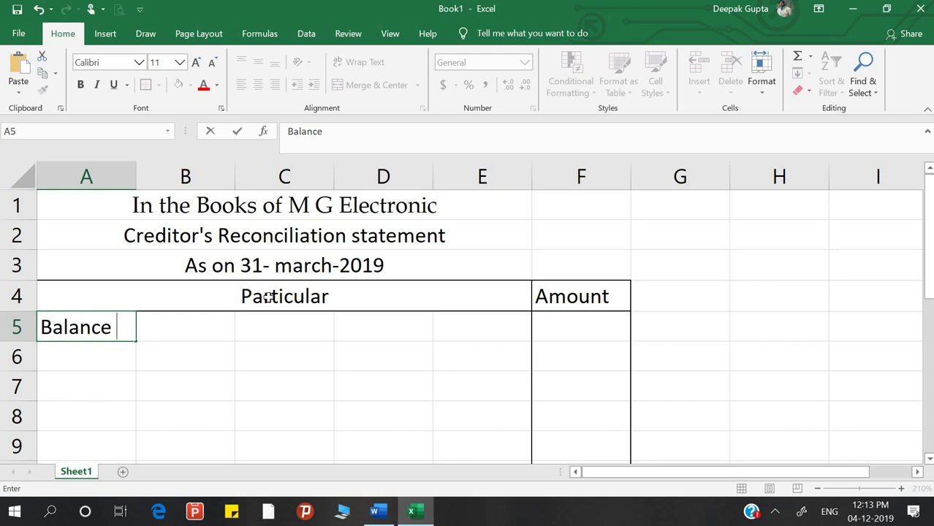
text(as )
text(per our )
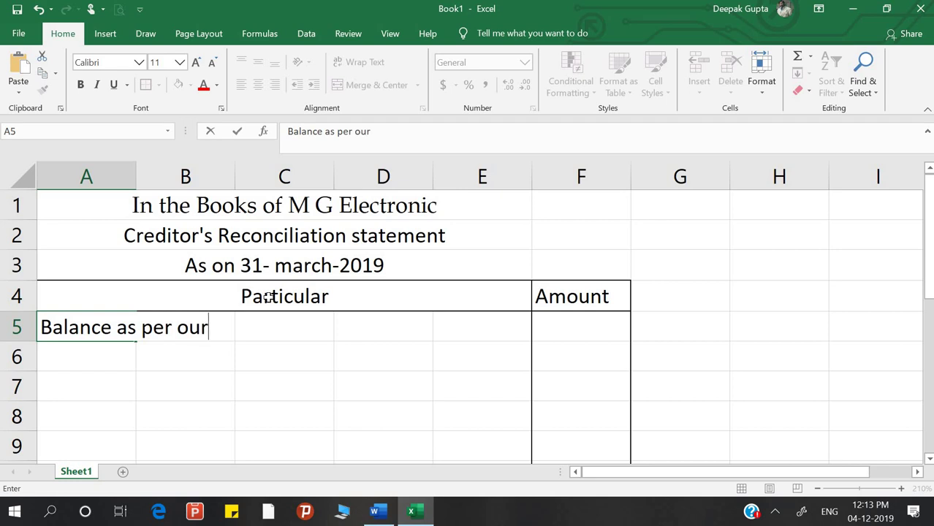
text(book)
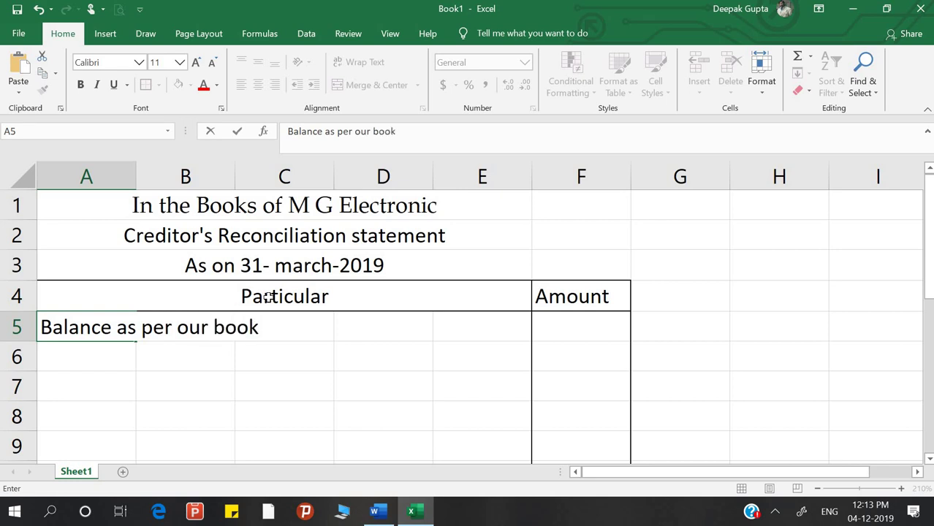
key(Return)
key(Up)
key(Right)
key(Right)
key(Right)
key(Right)
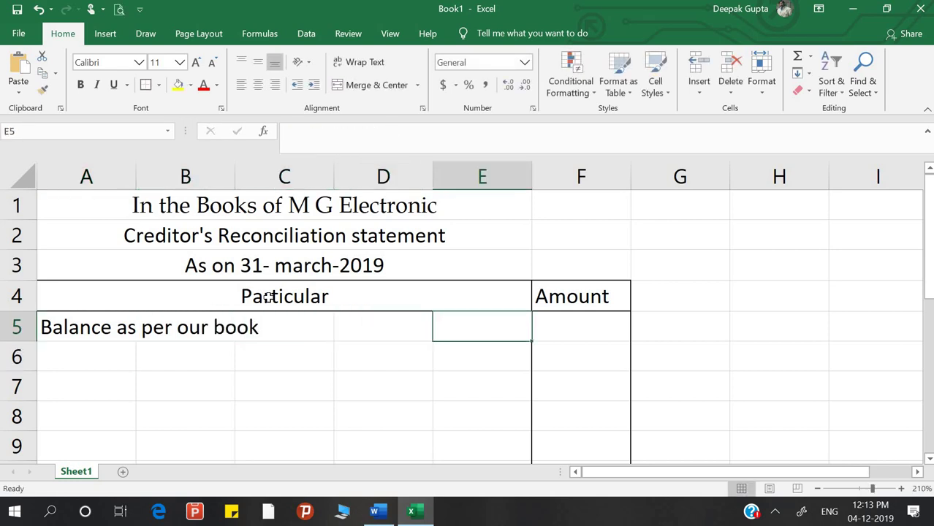
key(Right)
text(0)
key(Return)
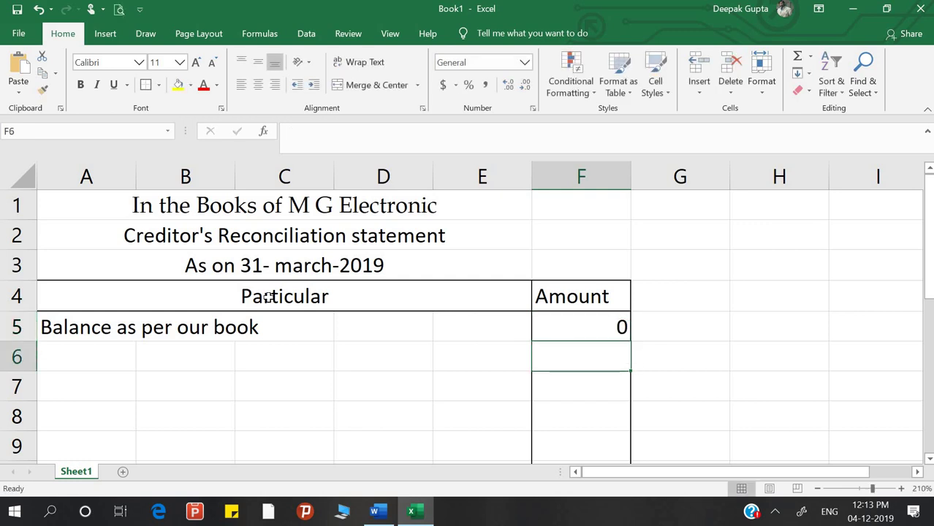
key(Left)
key(Left)
key(Left)
key(Left)
key(Left)
Add the labels Add: in A6 and Less: in A10
text(A)
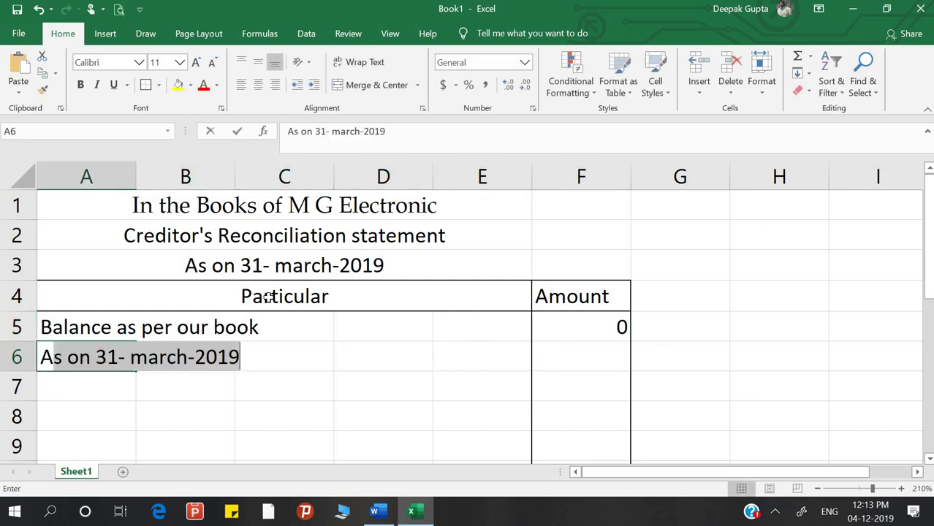
text(dd:)
key(Return)
key(Return)
key(Return)
key(Return)
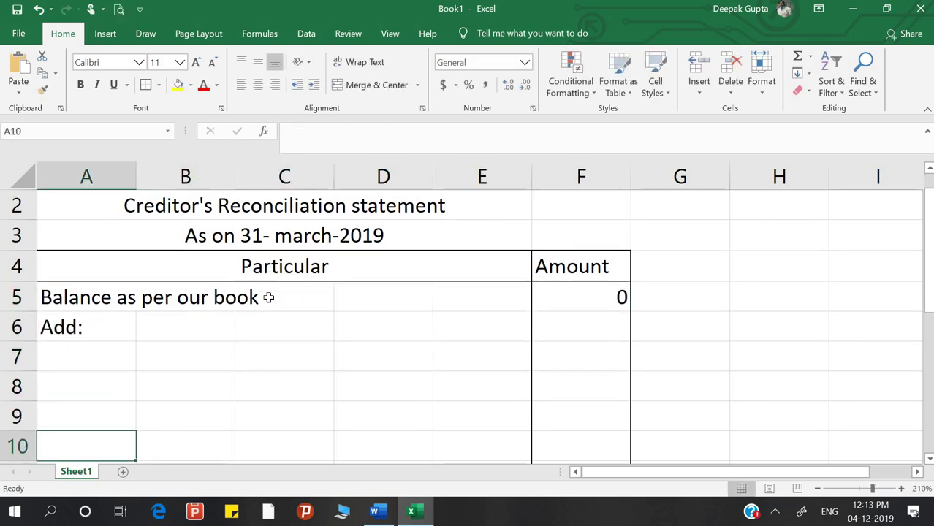
key(Return)
key(Return)
key(Up)
key(Up)
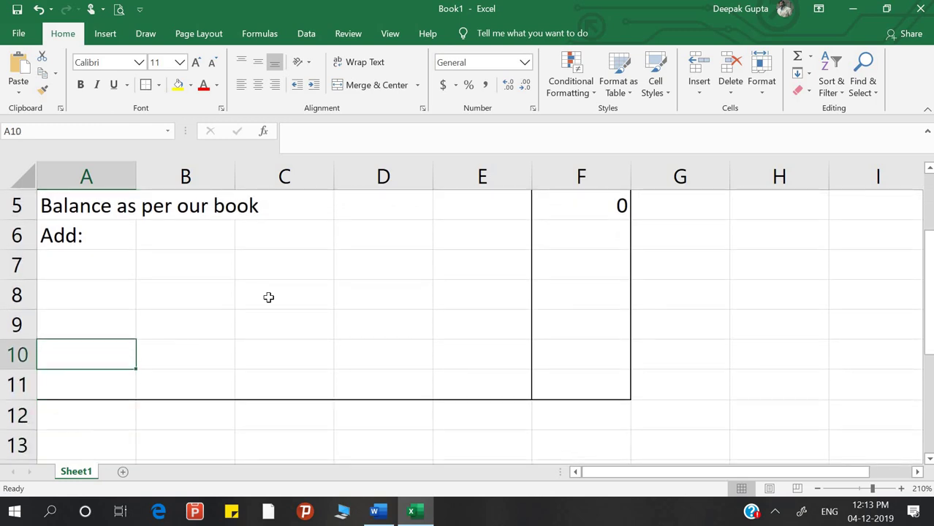
key(Up)
key(Down)
text(Less)
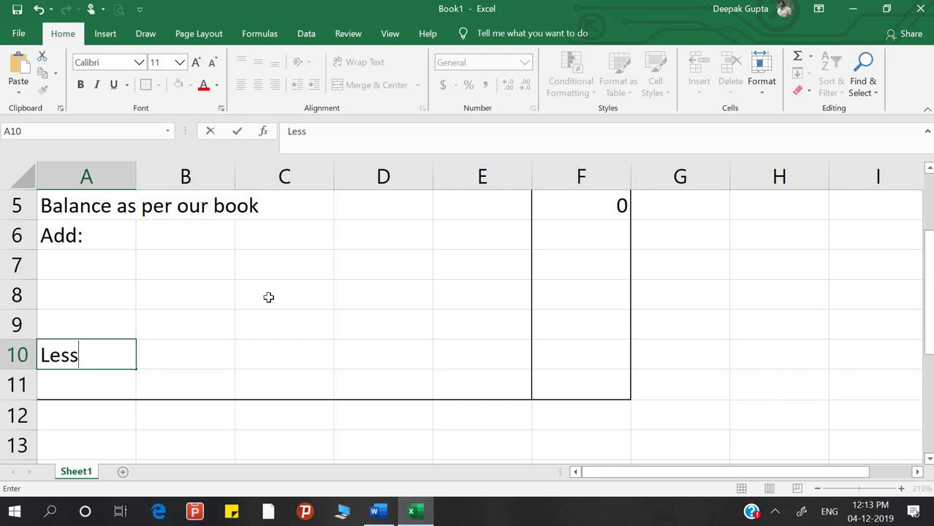
text(:)
key(Return)
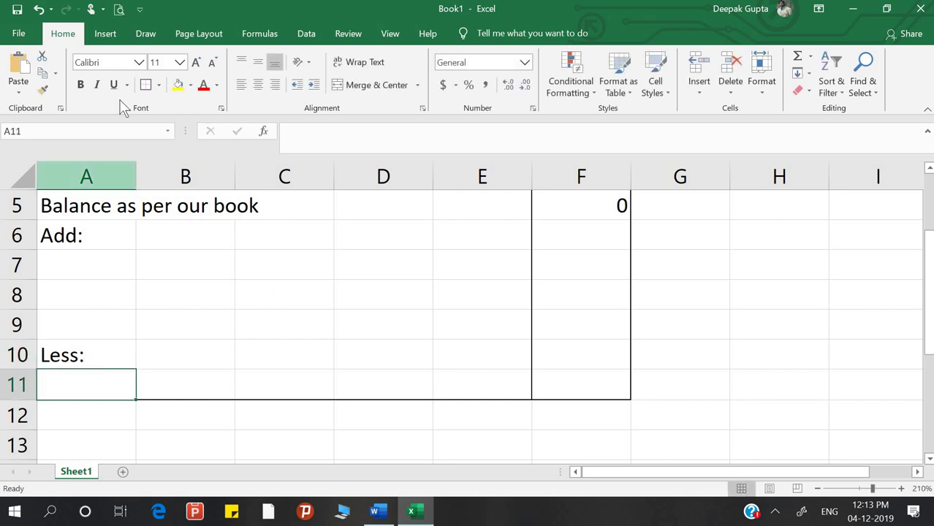
Label row 11 'Balance as per Jaibalaji'
text(Bal)
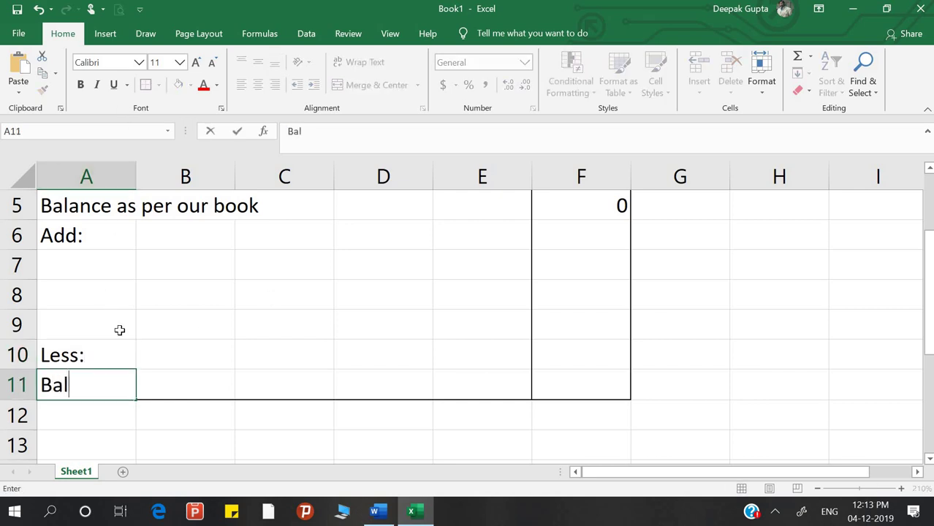
text(ance as )
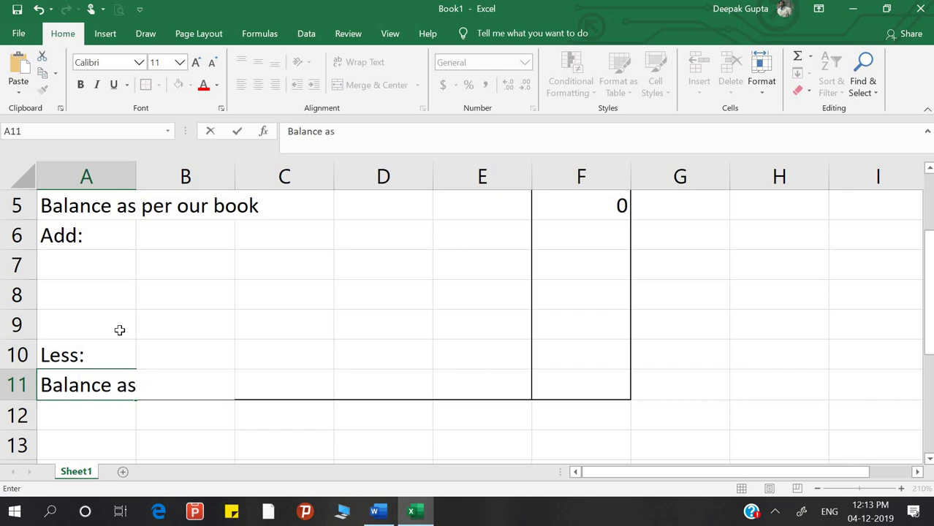
text(per V)
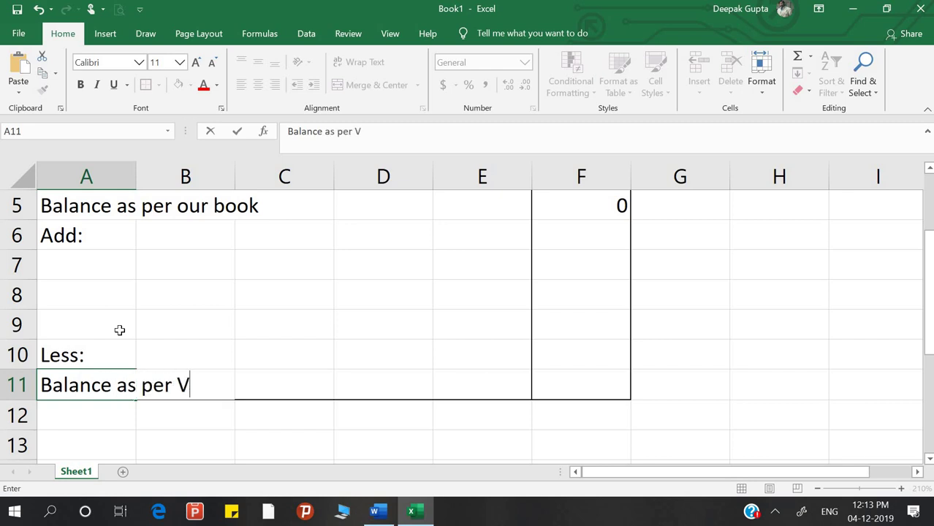
text(en)
text(dor)
key(BackSpace)
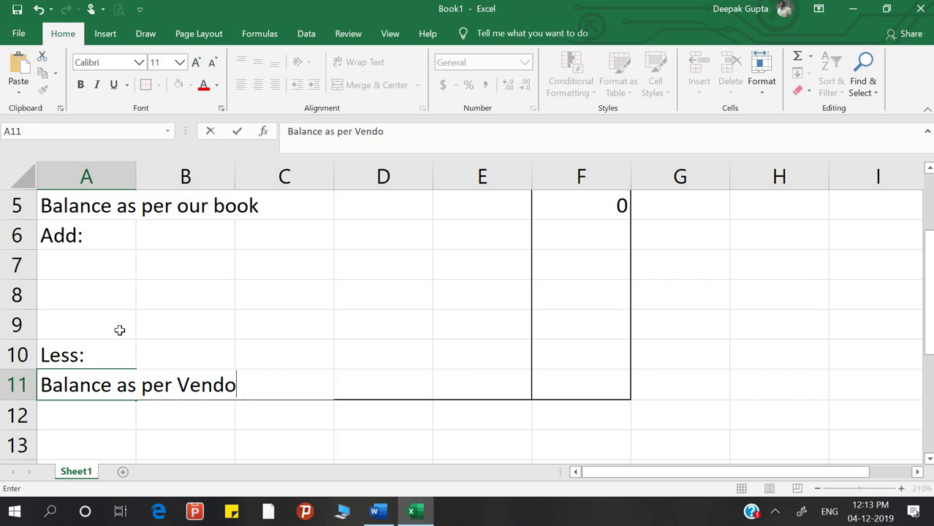
key(BackSpace)
key(BackSpace)
key(BackSpace)
key(BackSpace)
key(BackSpace)
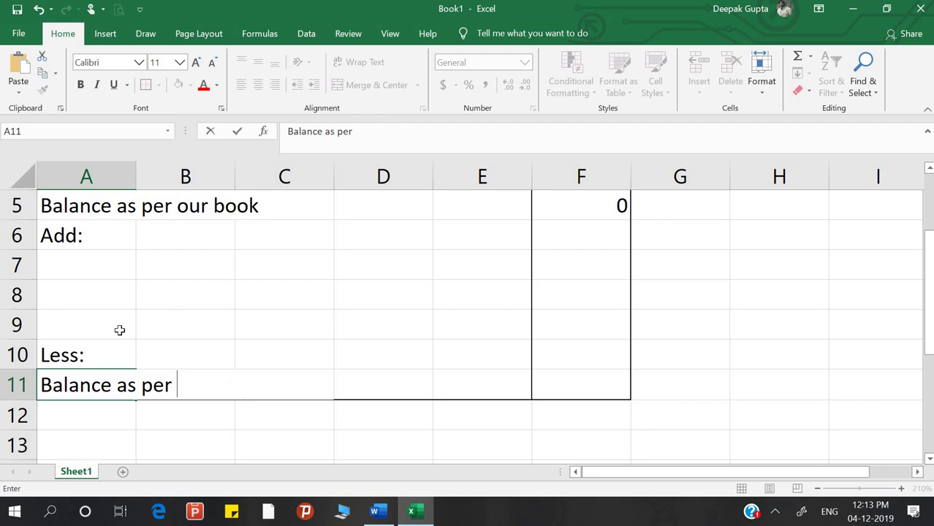
text(Jaibala)
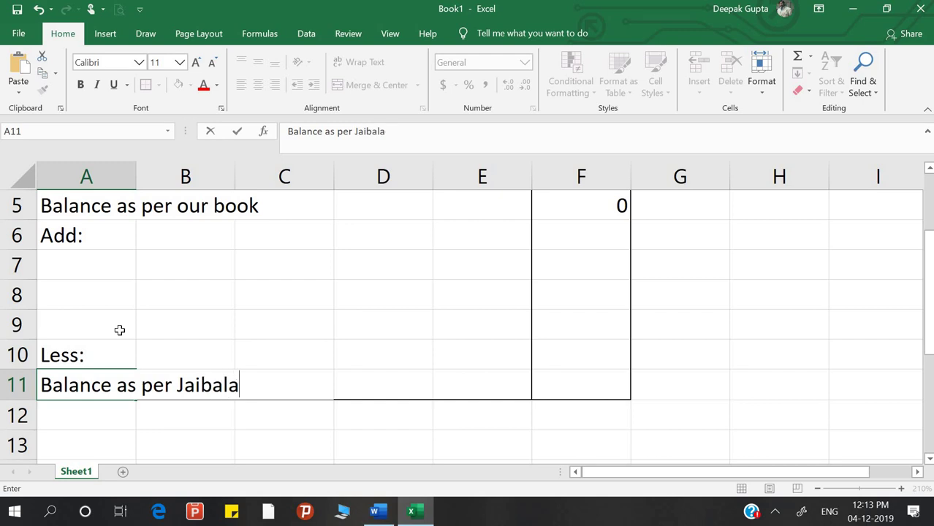
text(ji)
key(Return)
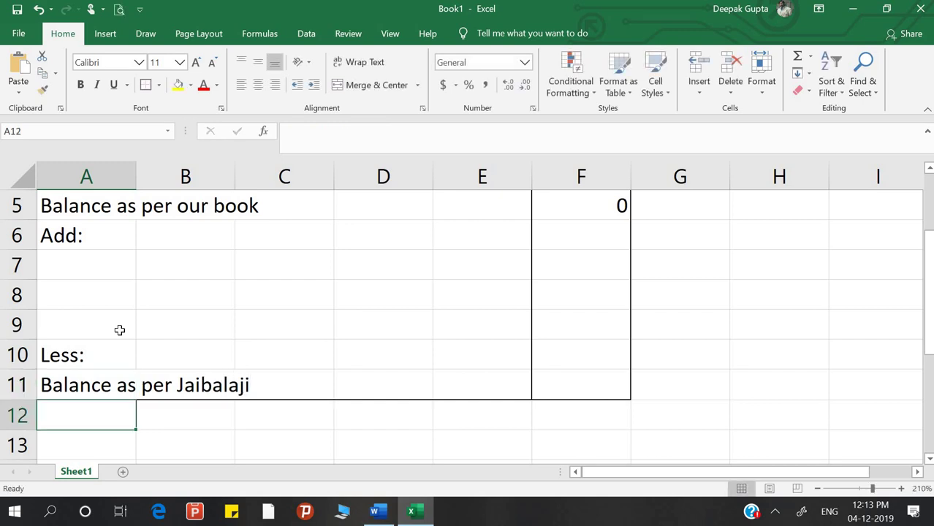
key(Up)
key(Right)
key(Right)
key(Right)
key(Right)
key(Right)
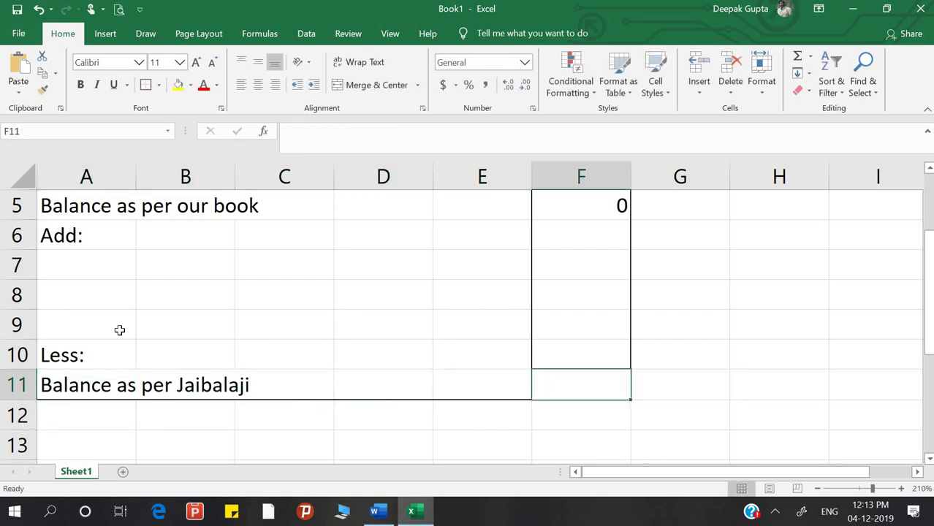
Enter Jaibalaji's balance of 19200 in cell G11
scroll(119, 329, up, 1)
scroll(119, 328, up, 1)
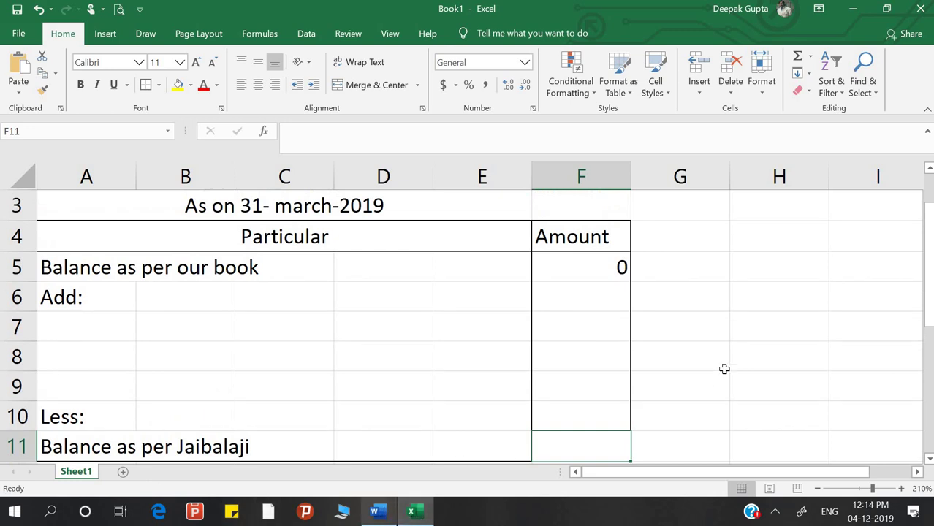
key(Right)
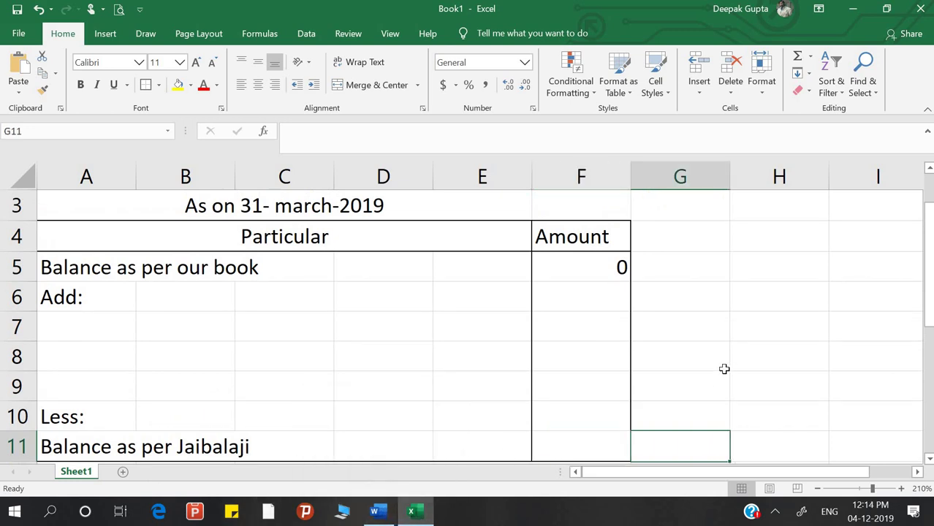
text(19200)
key(Return)
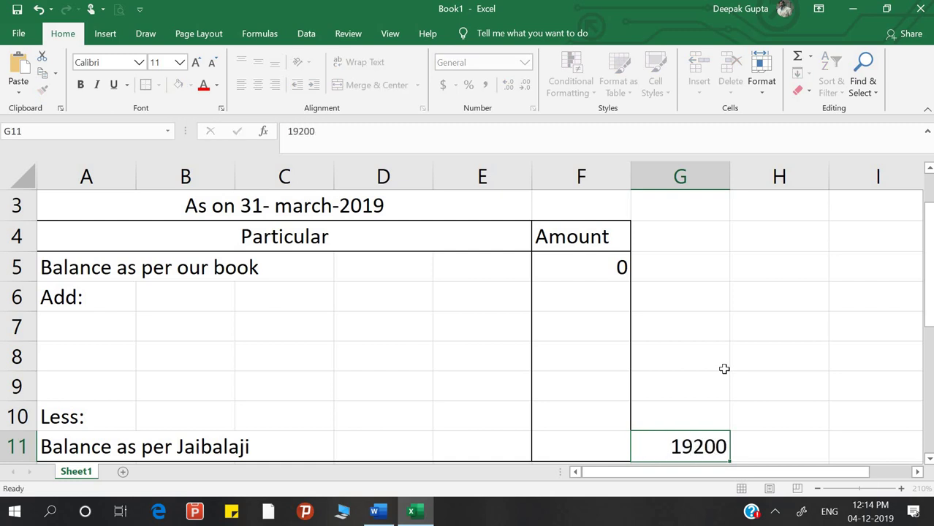
key(Return)
click(103, 279)
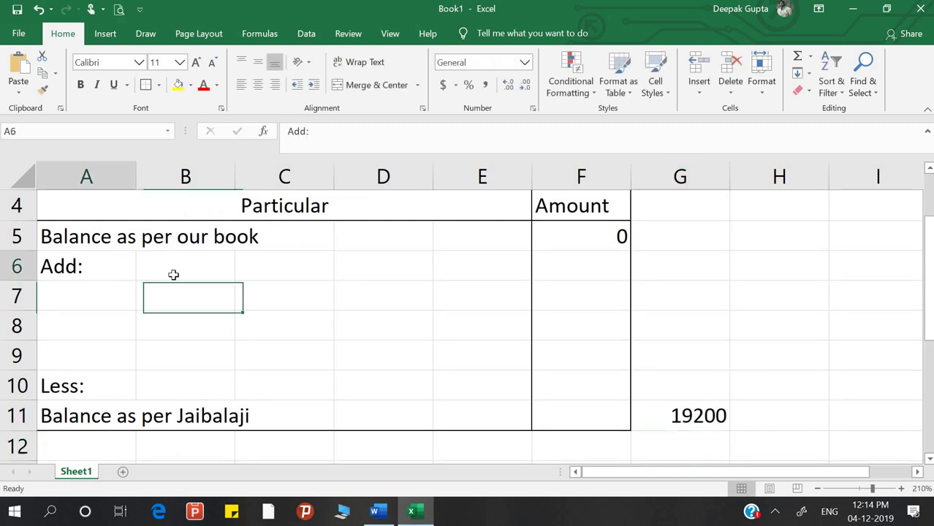
click(179, 272)
Review the Word confirmation table's DR/CR rows and 1,18,000 totals, then return to Excel
key(alt+Tab)
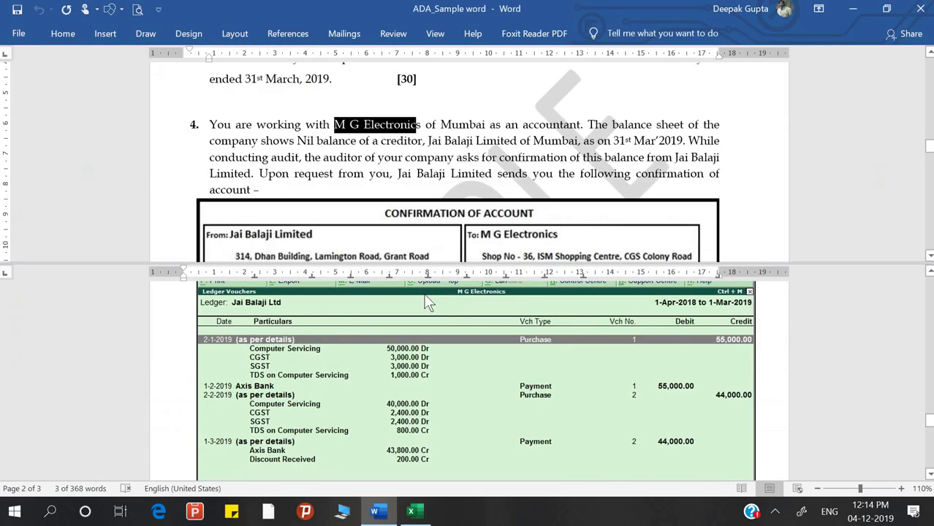
click(446, 214)
scroll(445, 214, down, 1)
scroll(446, 214, down, 2)
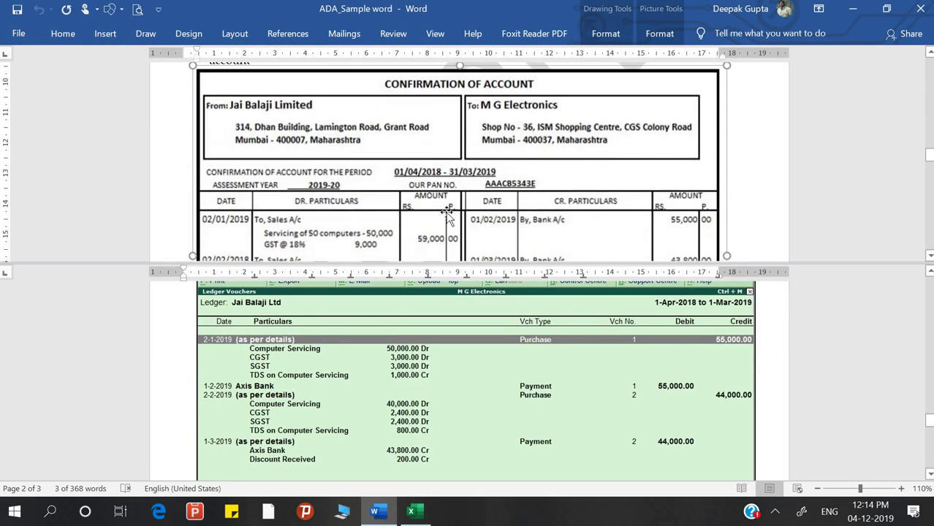
scroll(445, 213, down, 2)
scroll(445, 213, down, 2)
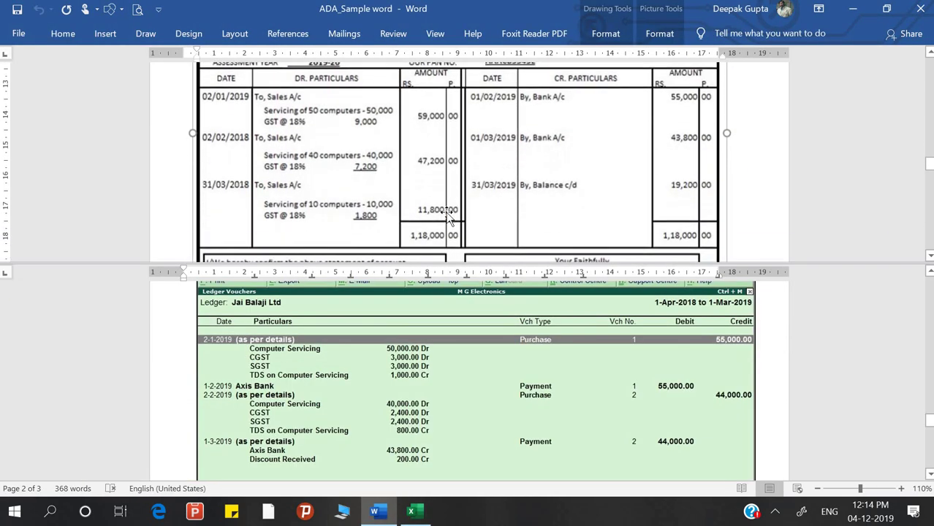
scroll(409, 161, up, 1)
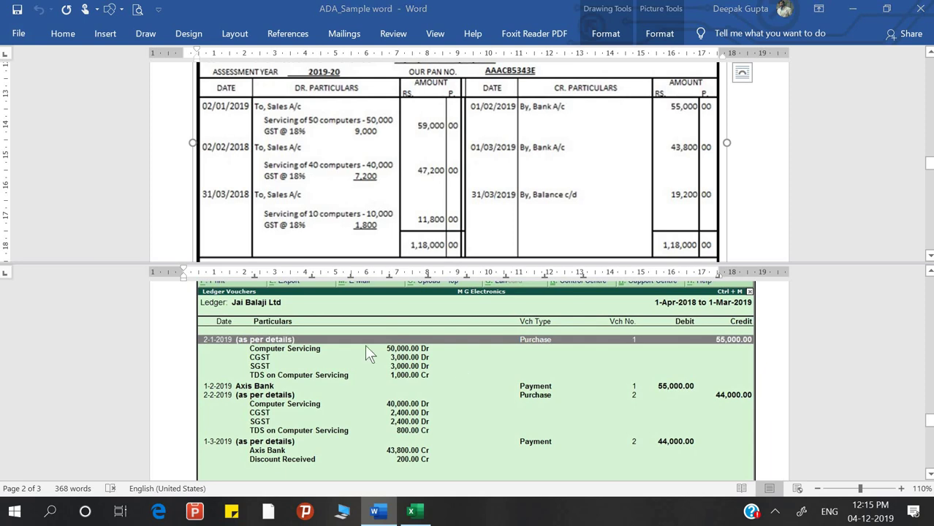
key(alt+Tab)
Enter 'Excess GST charged By vendor' as the Add item in cell B6
double_click(164, 261)
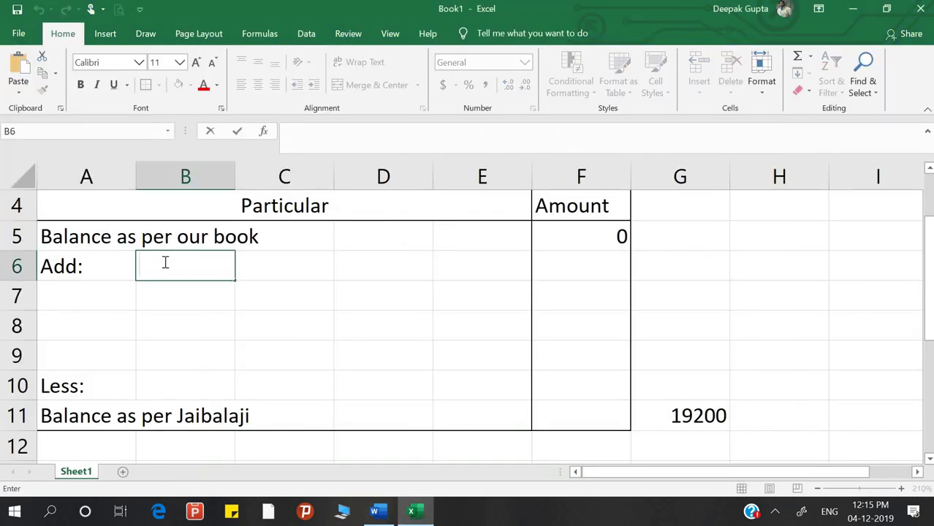
text(Exc)
text(ee)
key(BackSpace)
key(BackSpace)
text(ess )
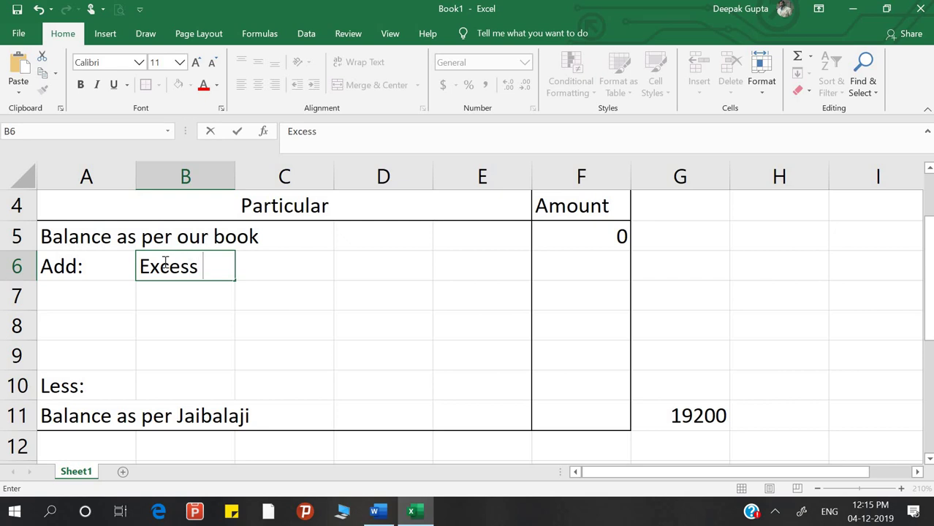
text(GST c)
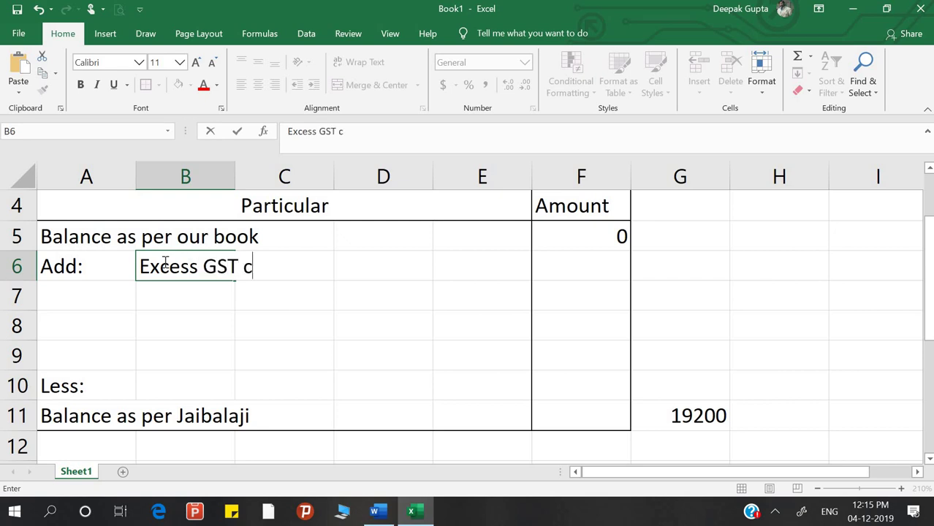
text(harged )
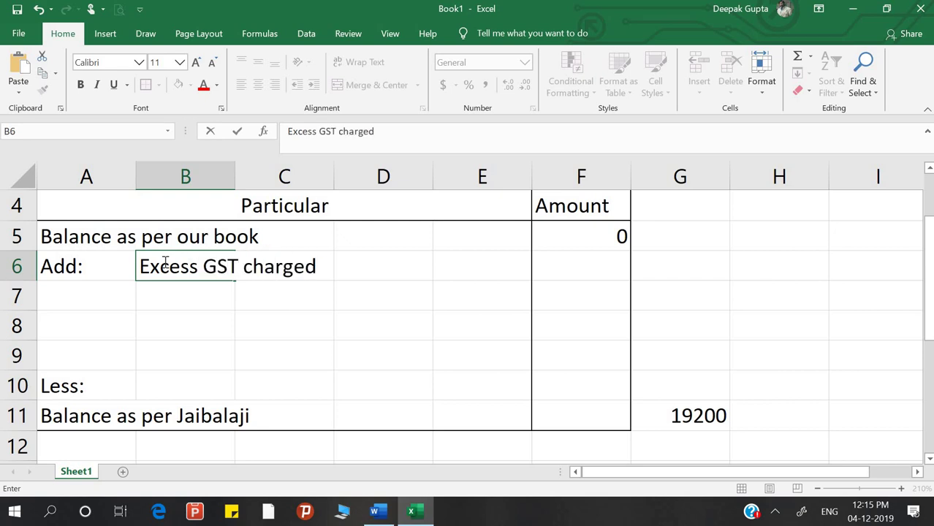
text(By ve)
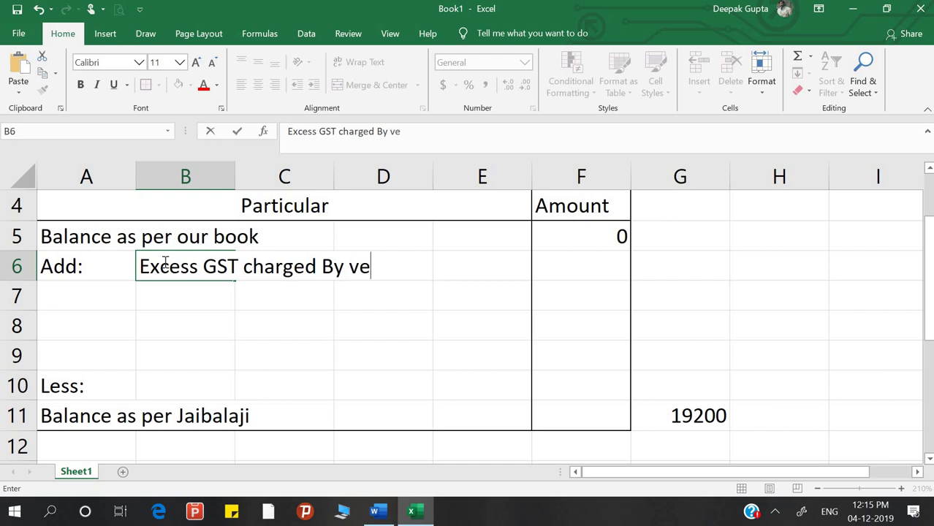
text(ndor)
key(Return)
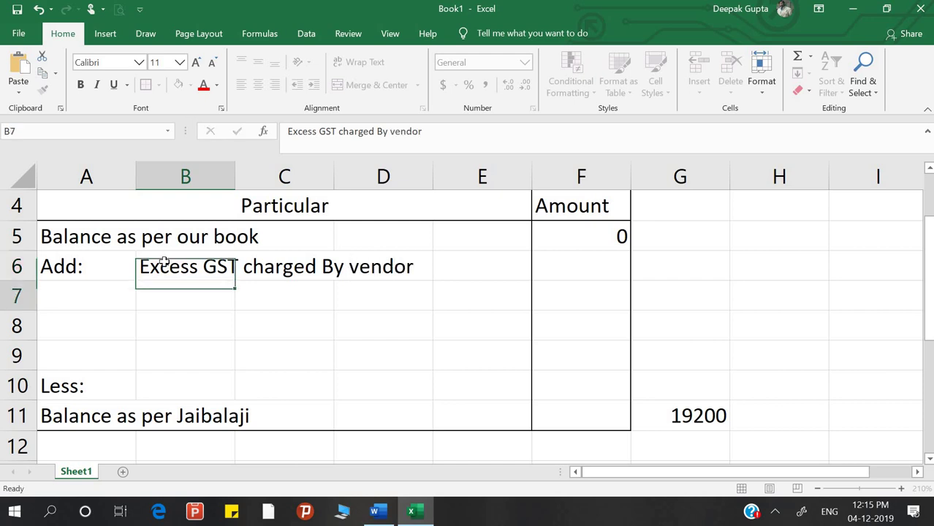
click(165, 262)
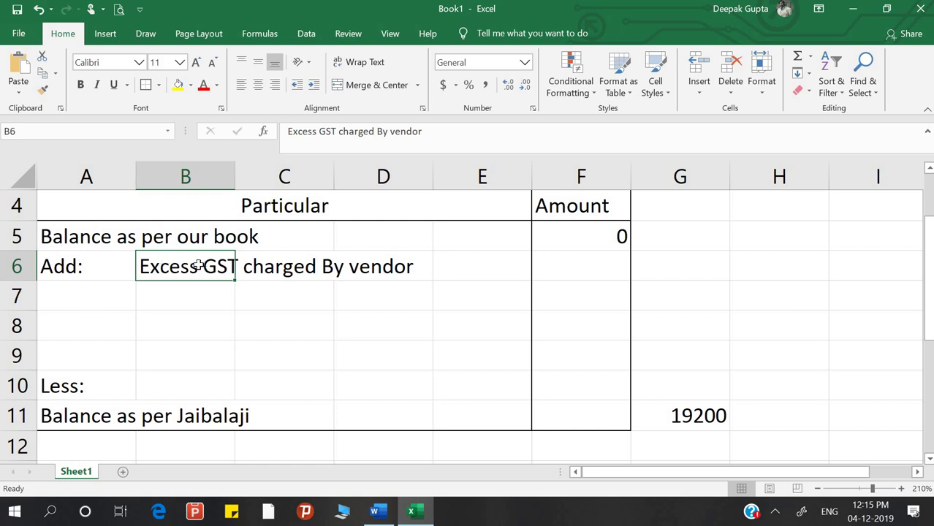
Enter 6% as the rate in E6 for that item
click(488, 260)
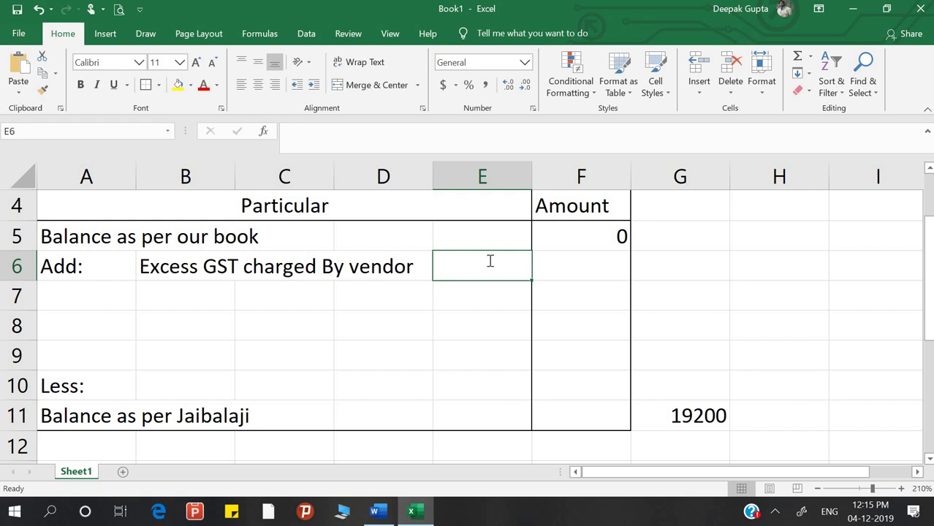
text(6%)
key(Return)
key(Up)
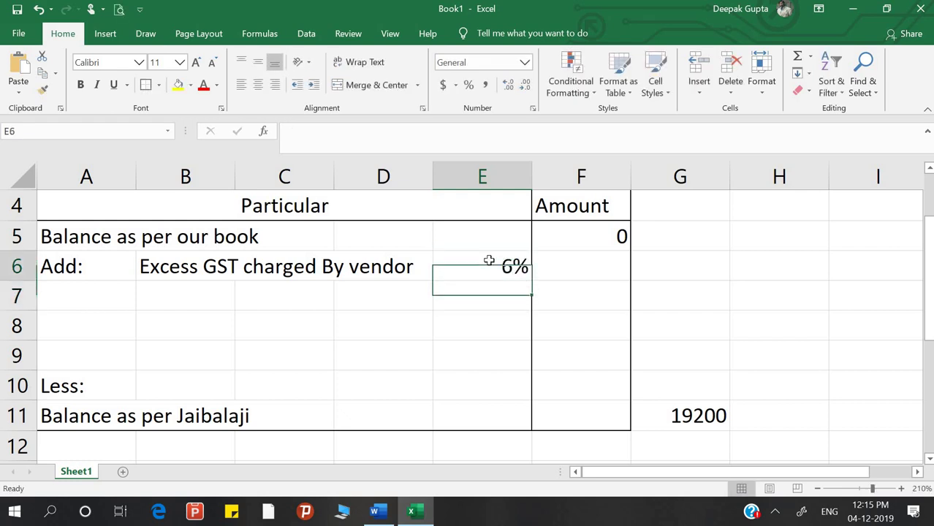
key(Right)
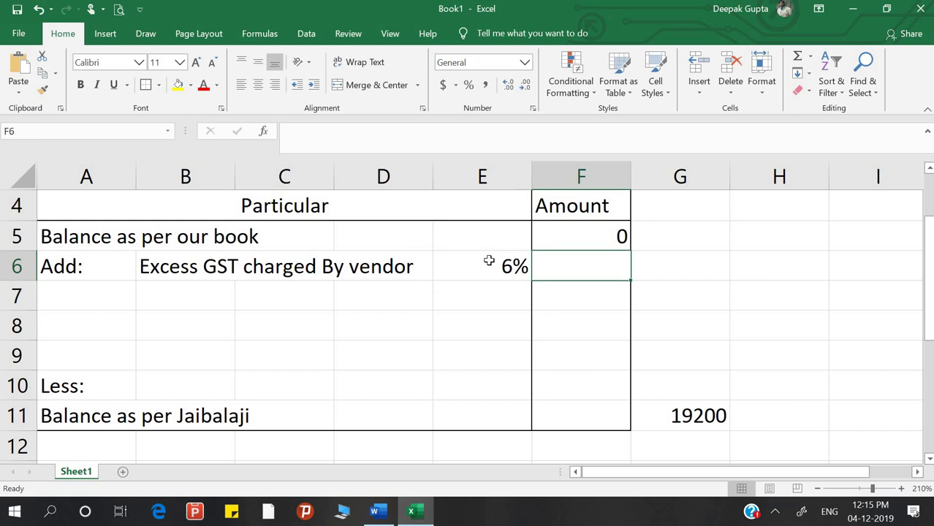
key(alt+Tab)
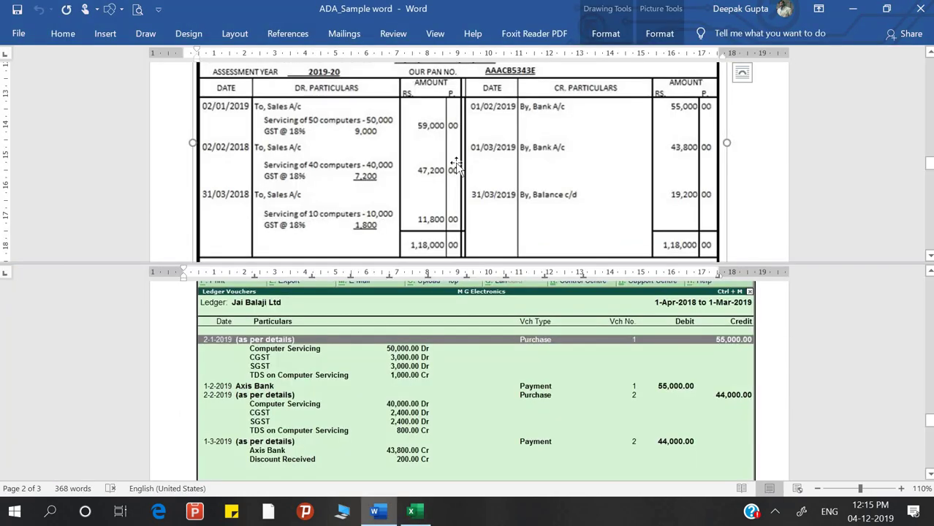
Append ' & TDS not Consider' to the B6 description
key(alt+Tab)
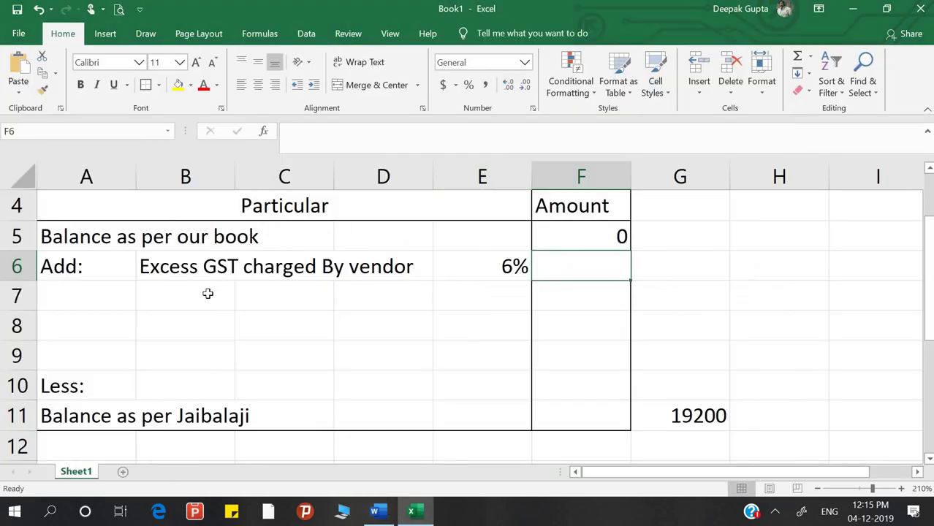
click(207, 293)
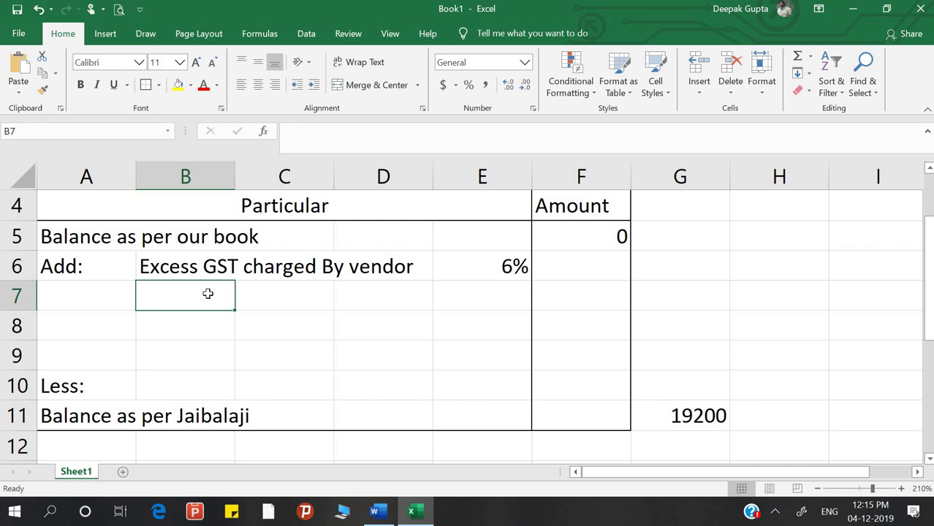
double_click(203, 266)
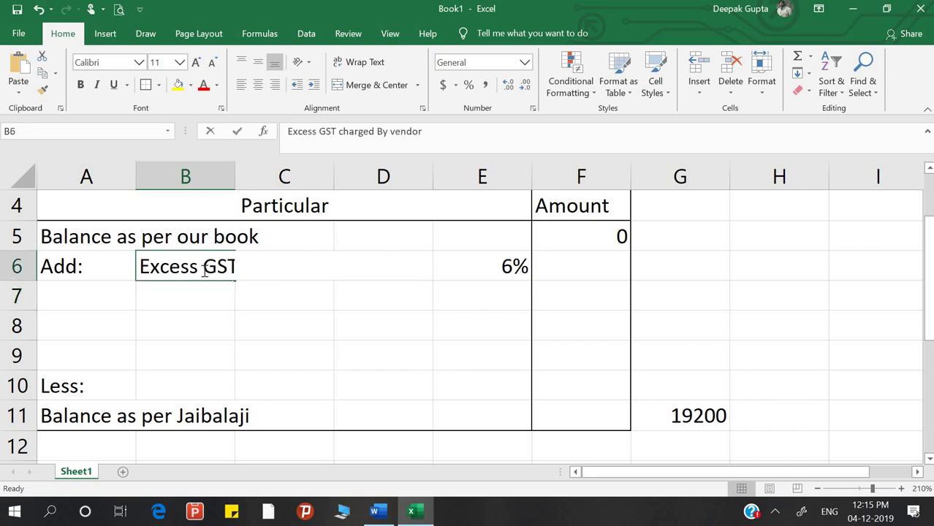
click(423, 266)
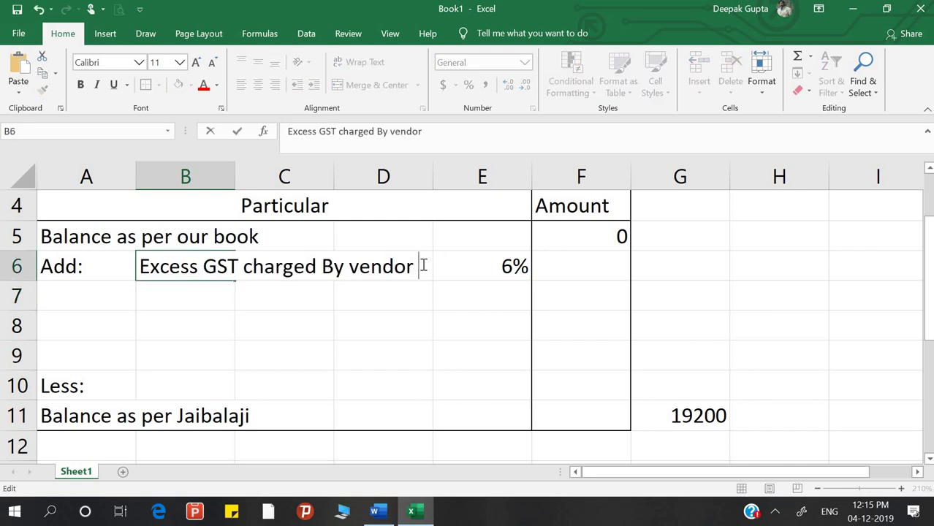
text(& )
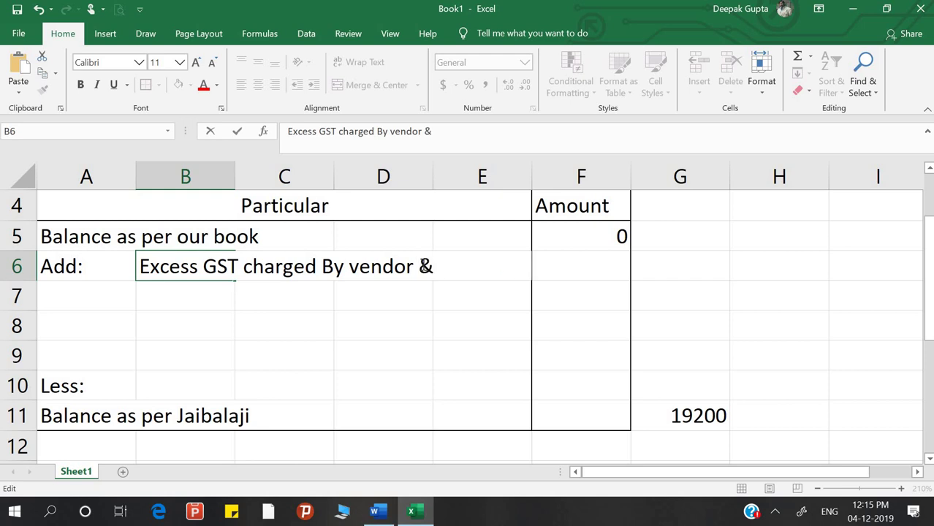
text(TDS c)
key(BackSpace)
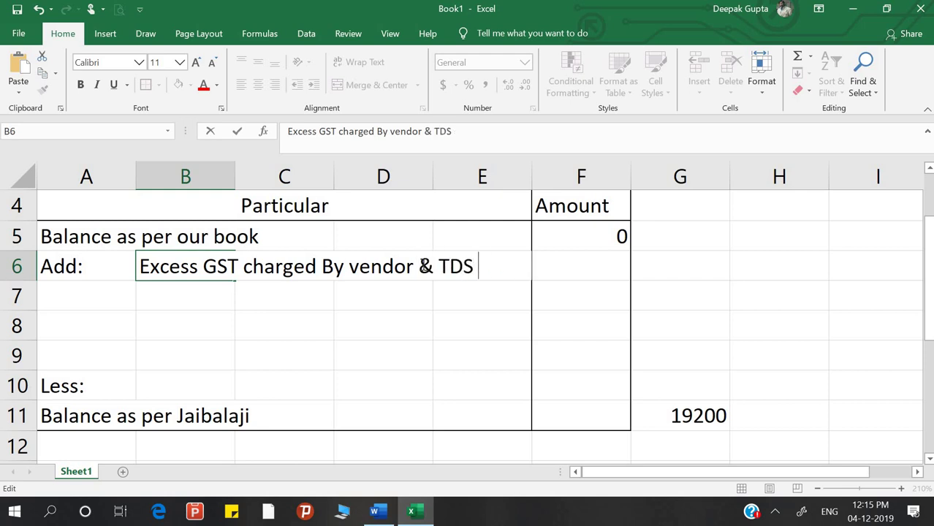
text(not Co)
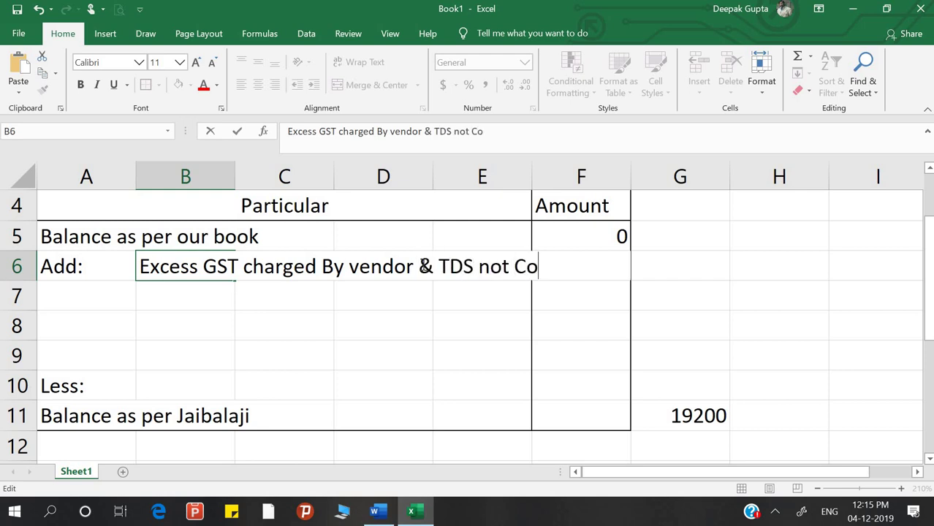
text(nsider)
key(Return)
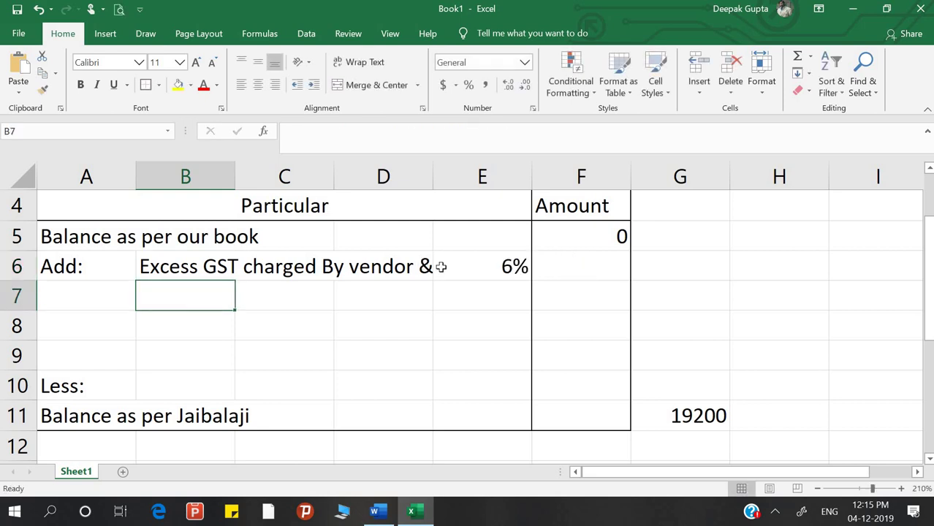
Widen column D so the description fits and enter 4000 as the F6 amount
drag(433, 174, 600, 181)
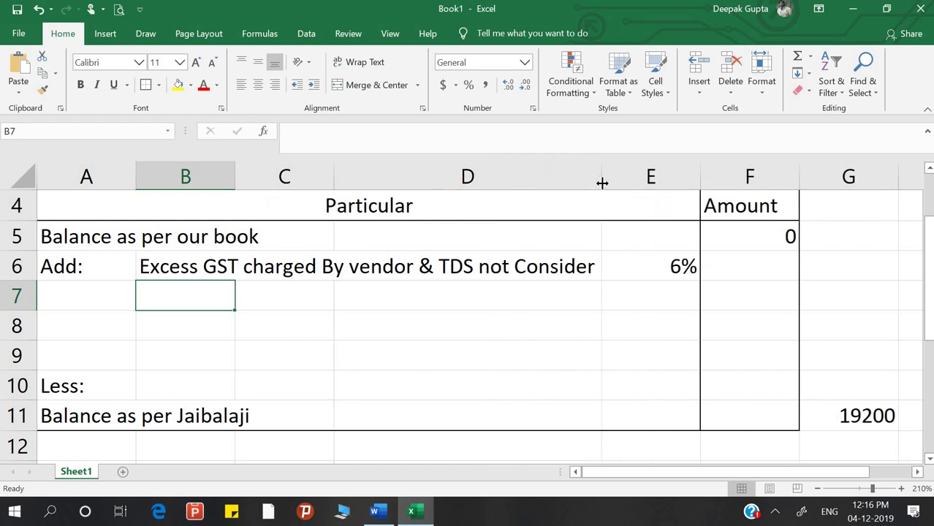
click(724, 266)
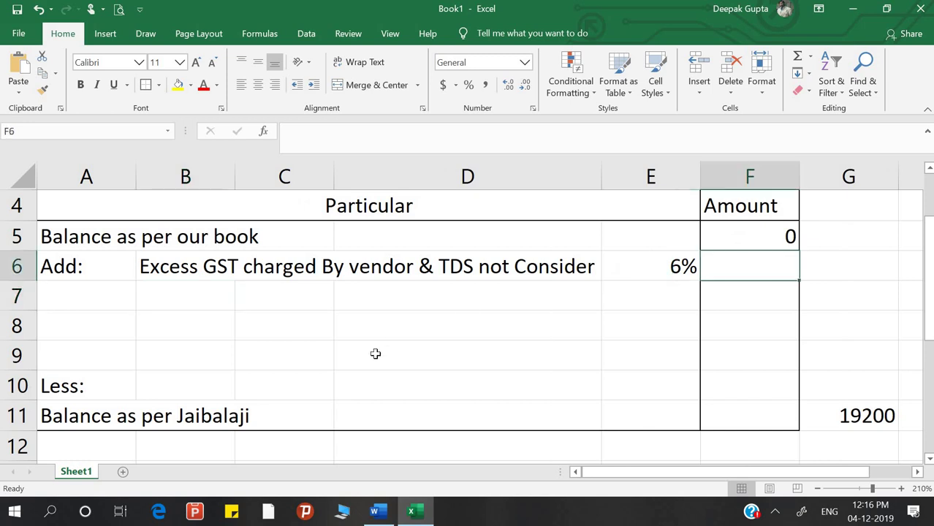
text(4000)
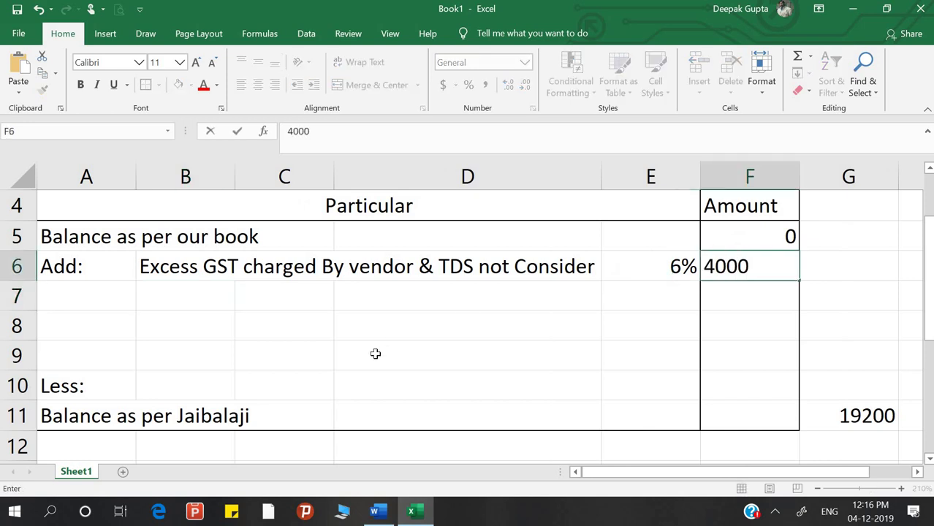
key(Return)
key(alt+Tab)
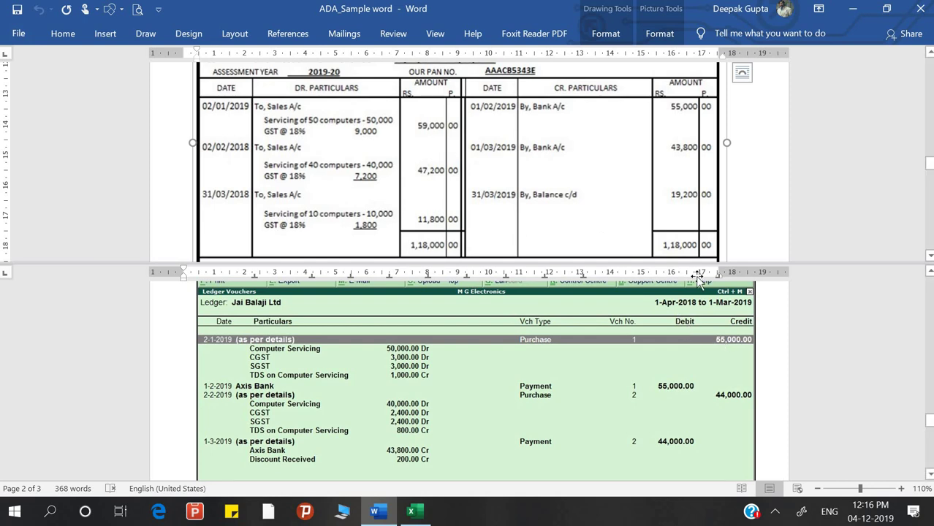
key(alt+Tab)
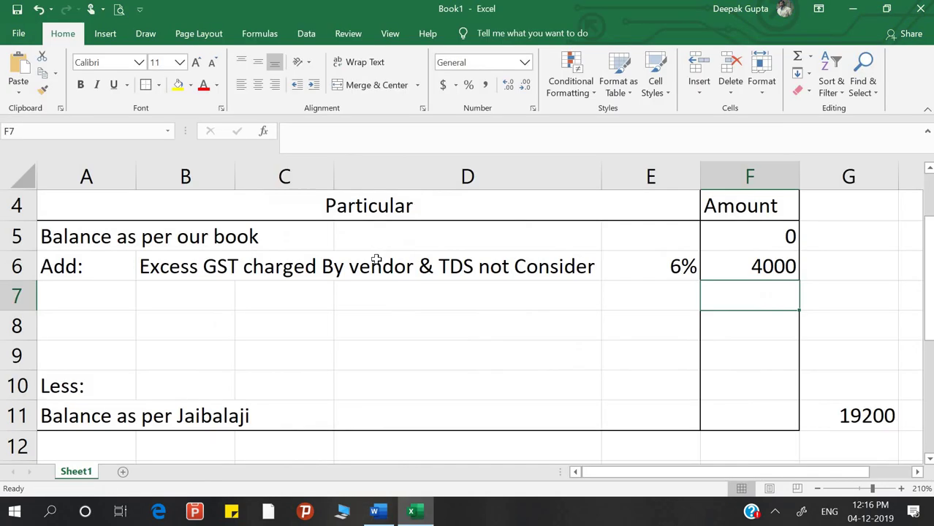
click(178, 293)
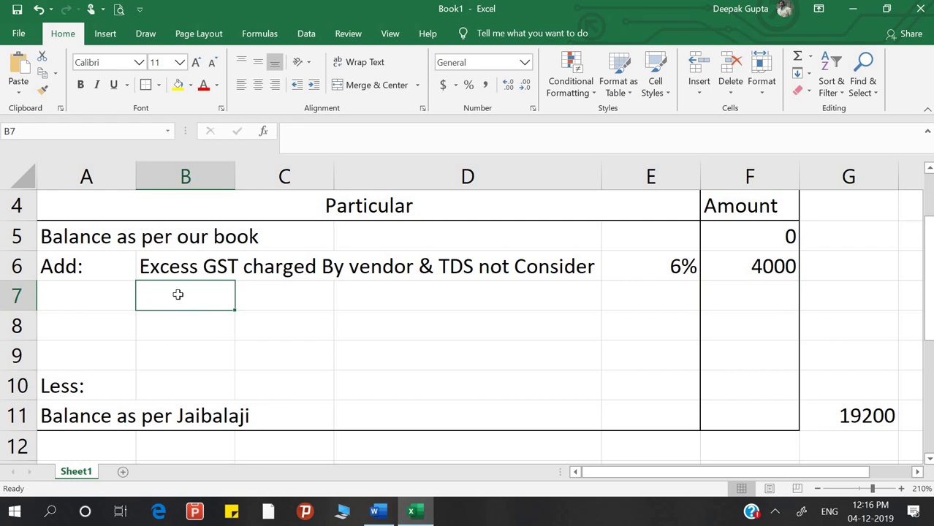
key(alt+Tab)
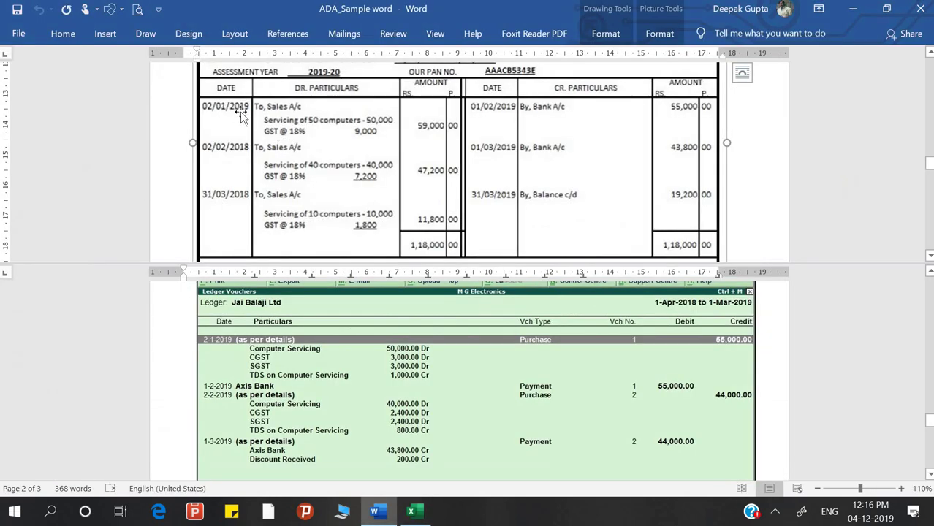
key(alt)
key(alt+Tab)
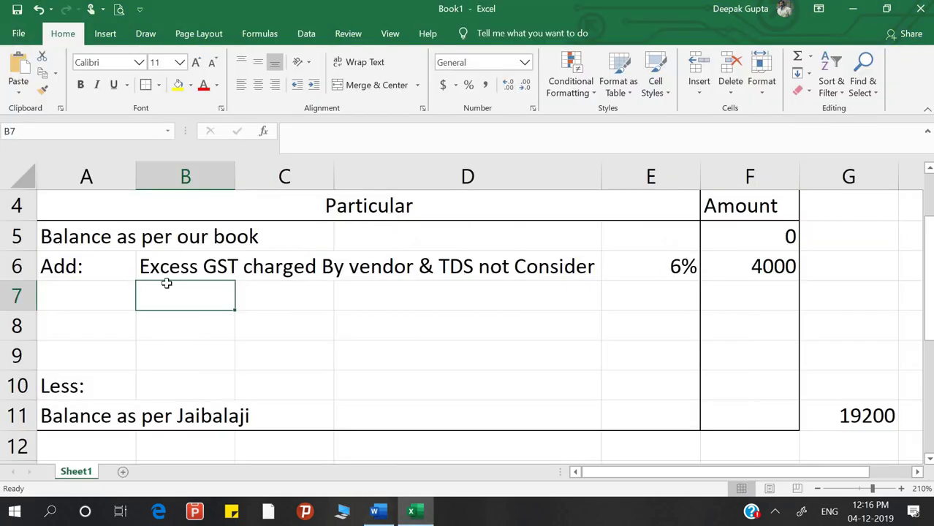
Insert a new blank column B before the particulars
right_click(186, 176)
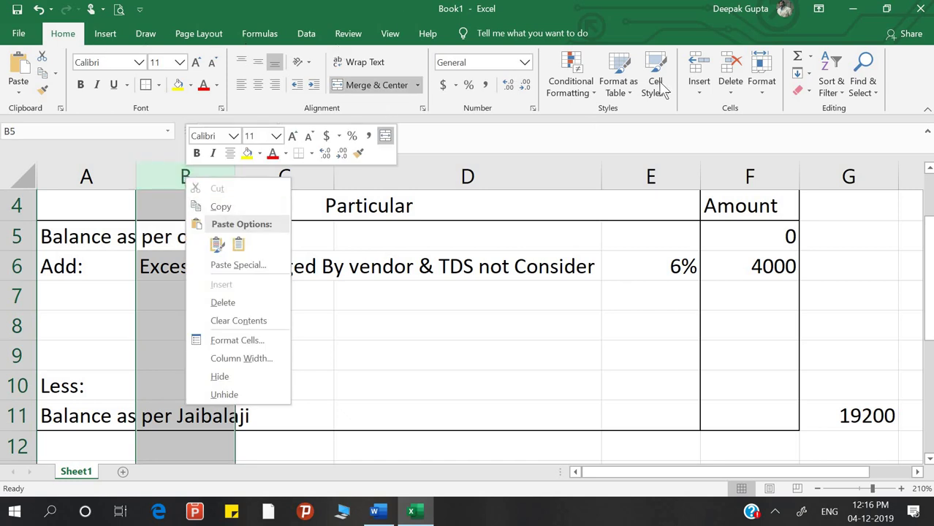
click(698, 89)
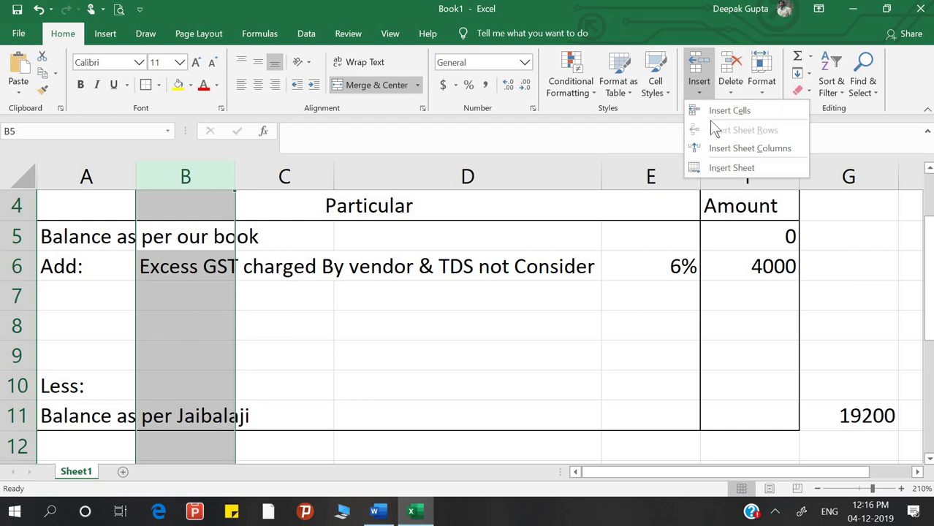
click(713, 148)
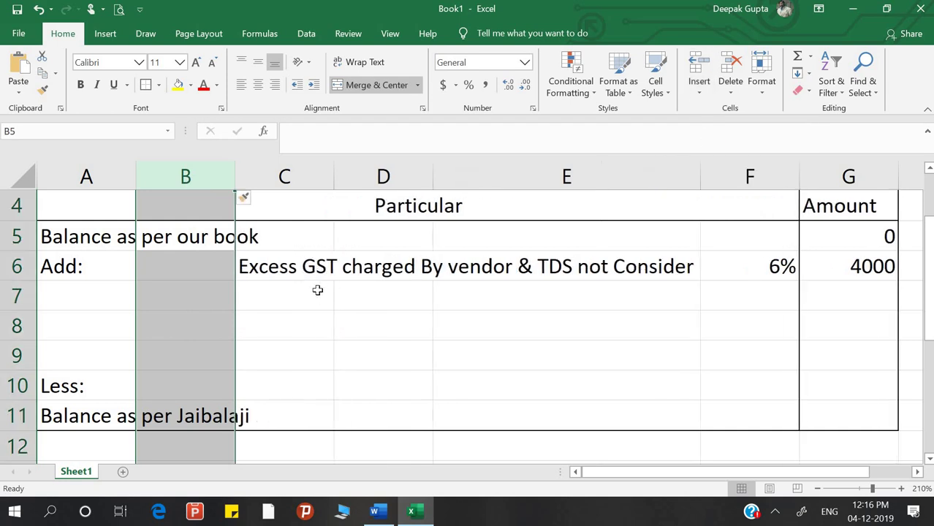
Enter 02/01/2019 as the first Add entry's date in B6
click(317, 290)
click(176, 257)
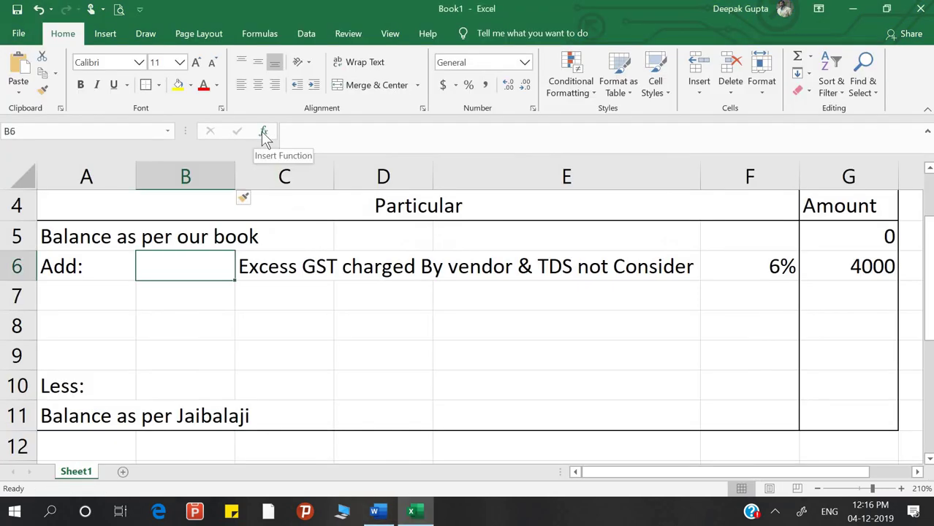
text(02/)
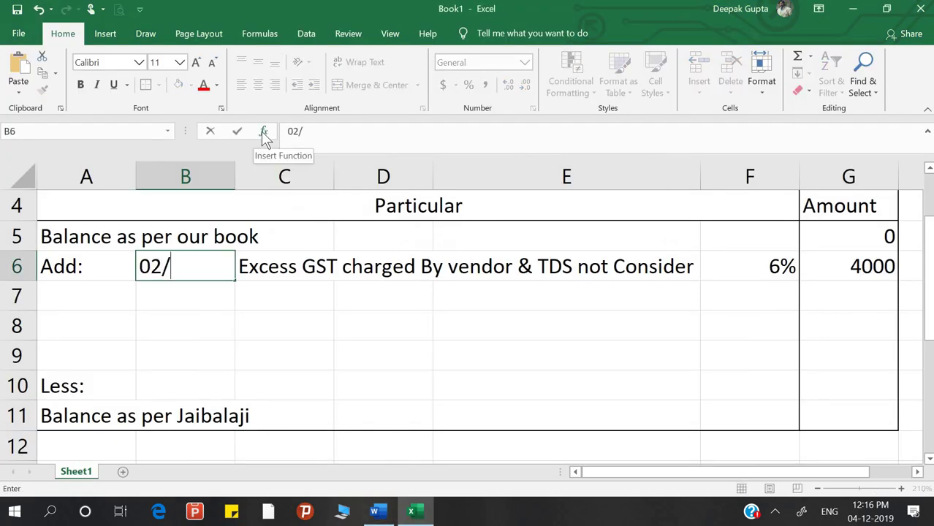
text(01/201)
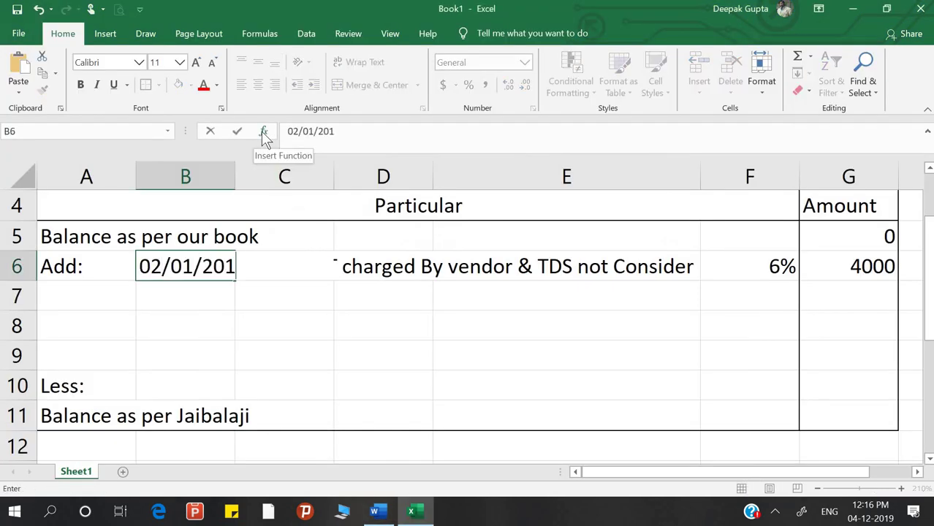
text(9)
key(Return)
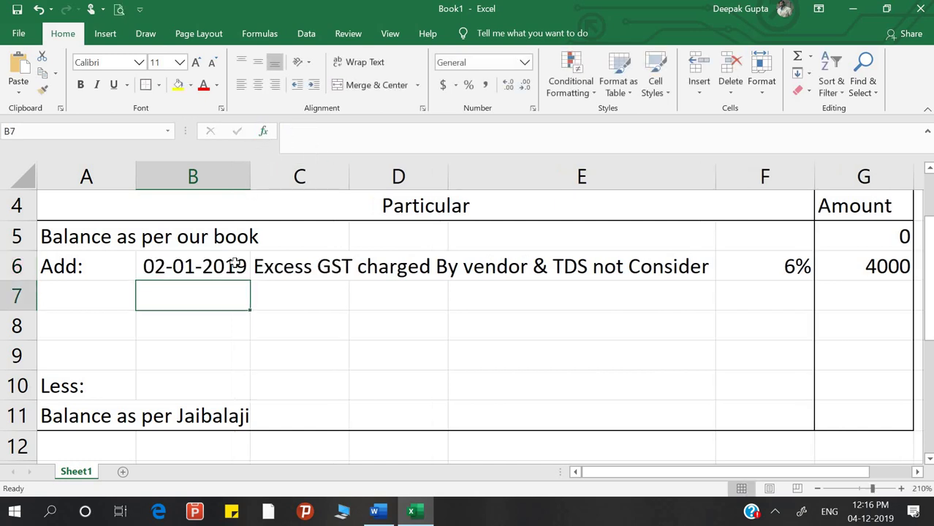
key(alt+Tab)
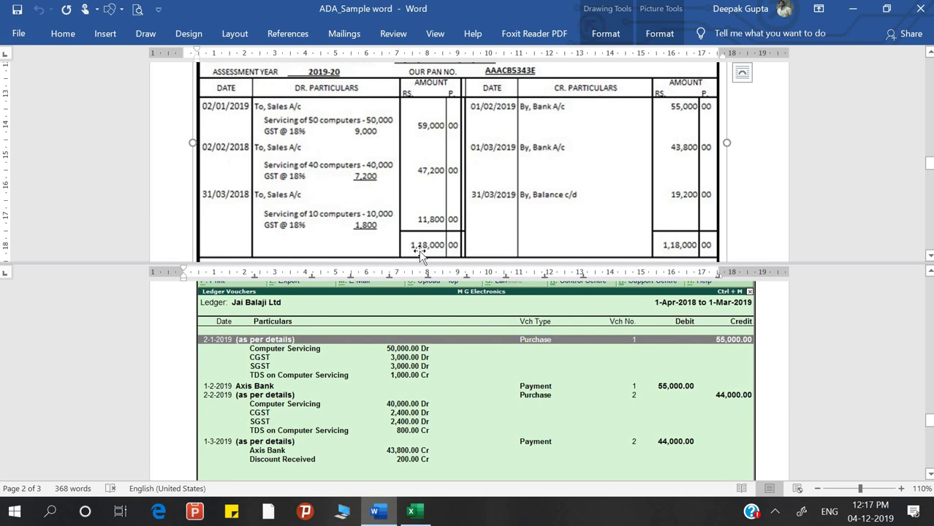
Date the second Add entry 02-02-2019 in B7 and repeat the particular with =C6 in C7
key(alt+Tab)
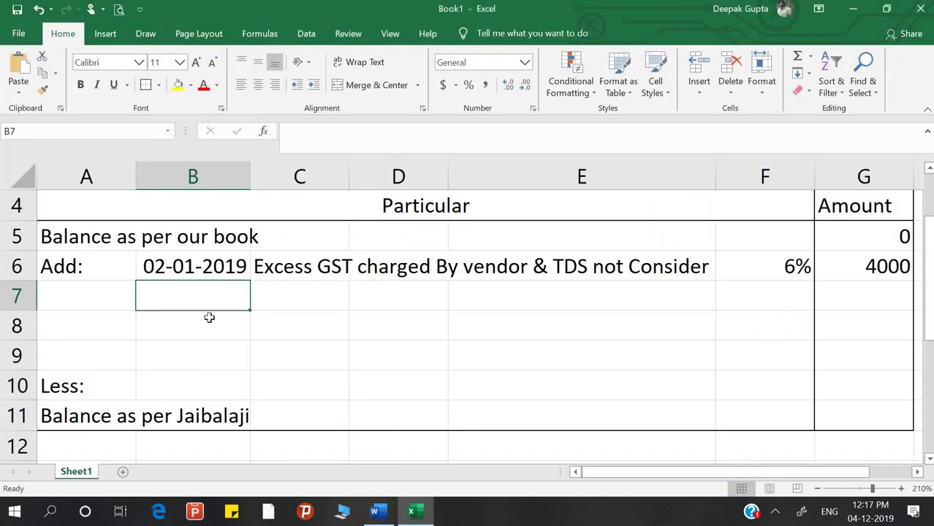
key(alt+Tab)
key(alt+Tab)
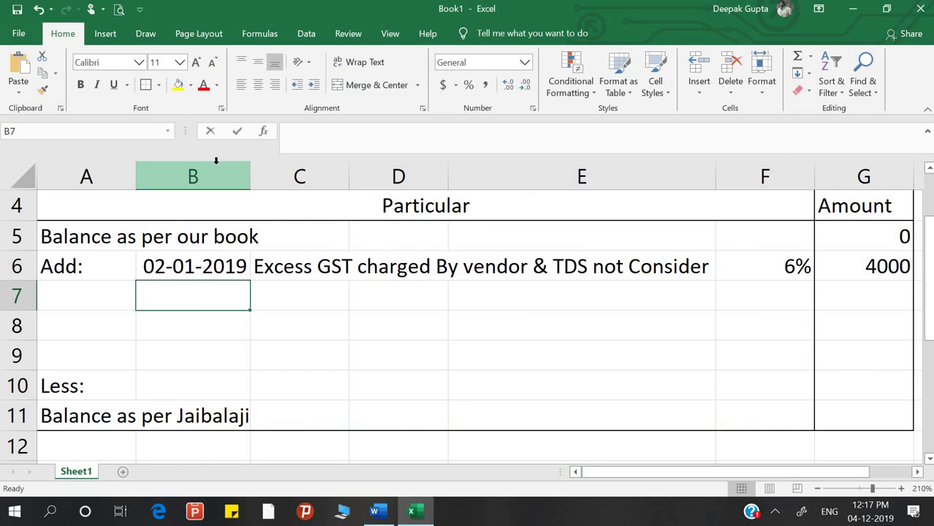
text(02-02-)
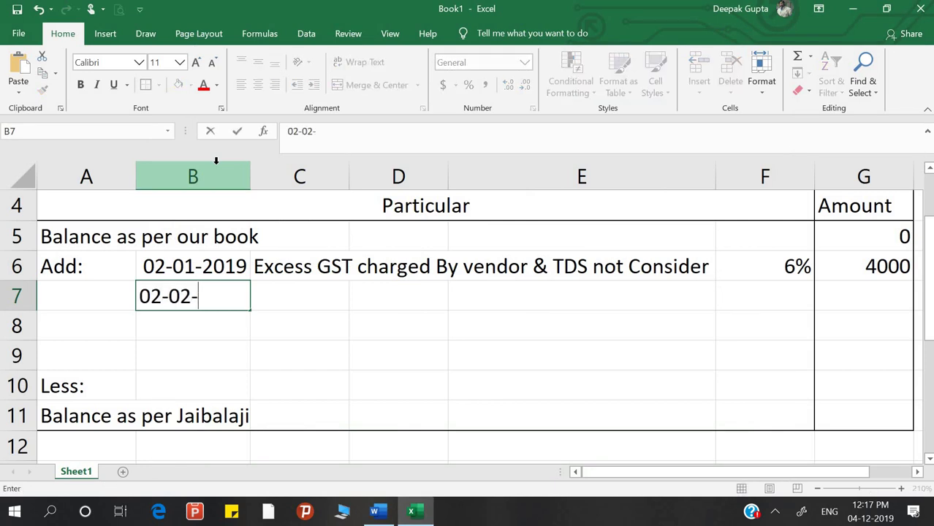
text(2019)
key(Return)
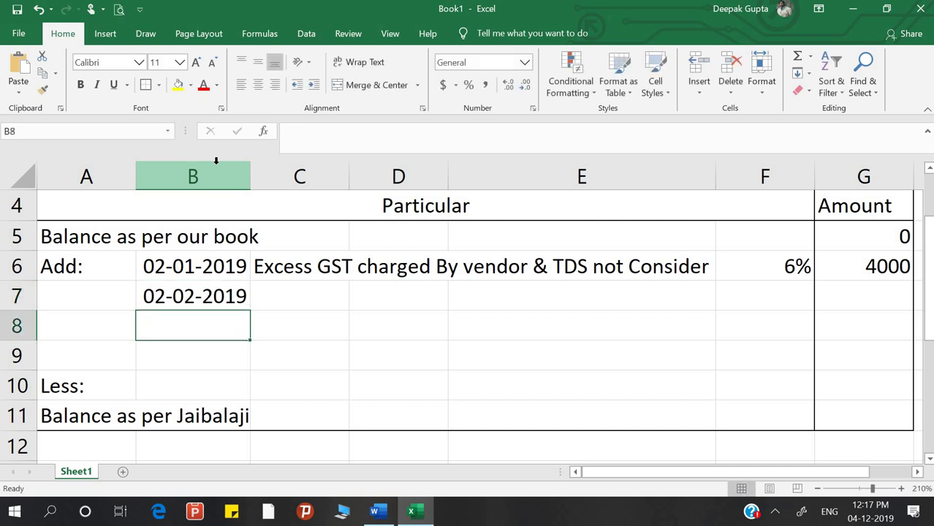
click(298, 289)
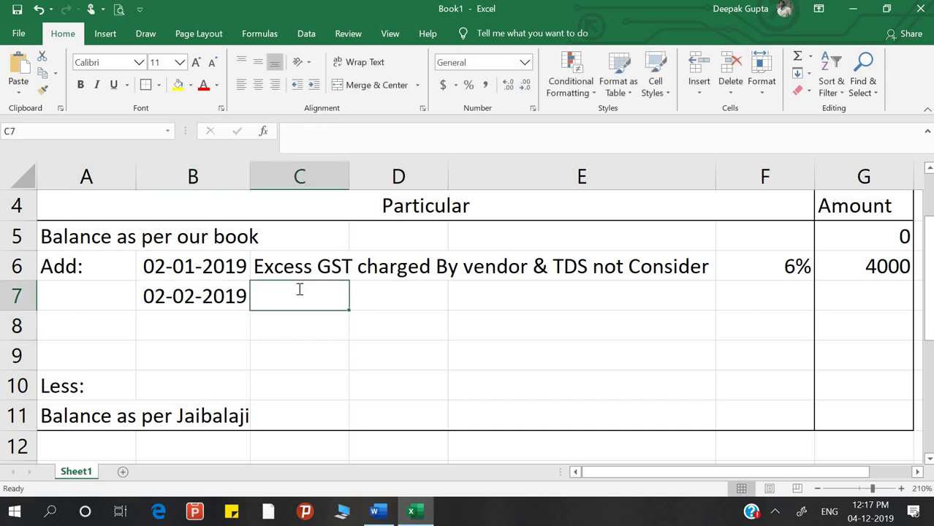
text(=)
key(Up)
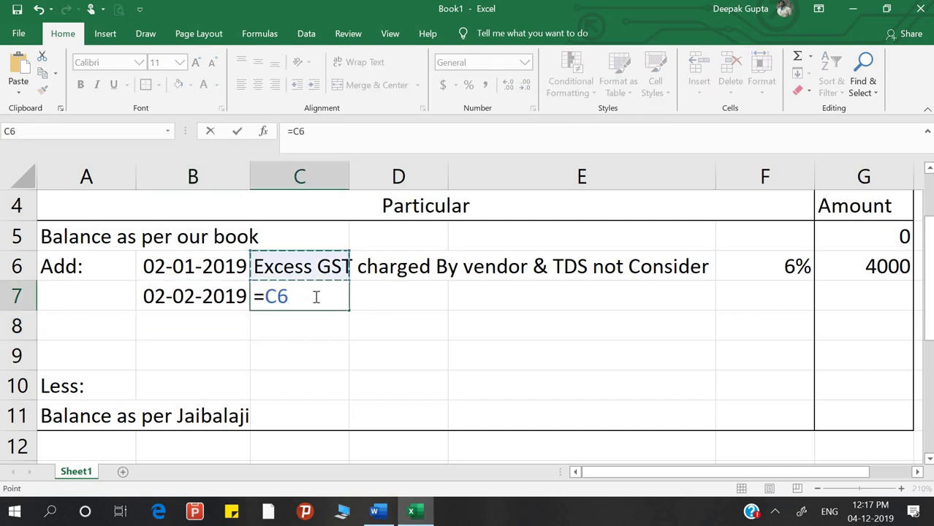
key(Return)
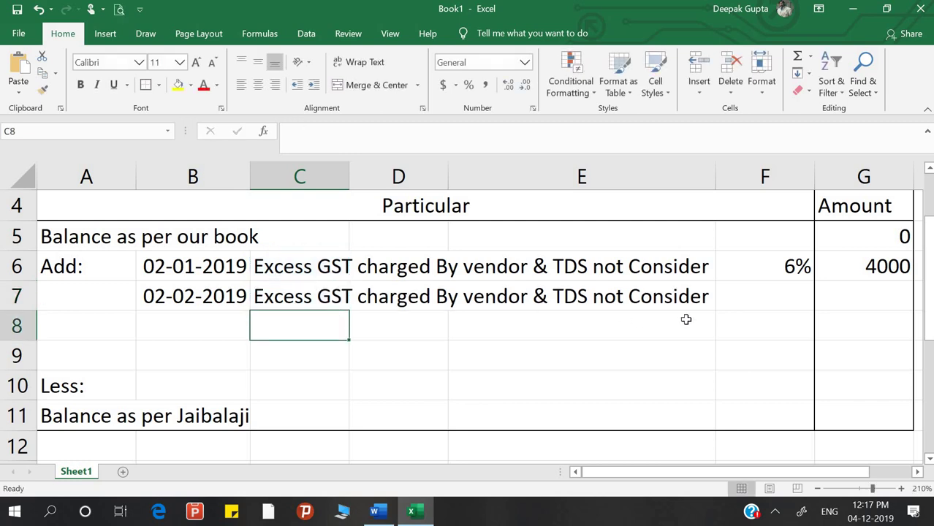
key(alt+Tab)
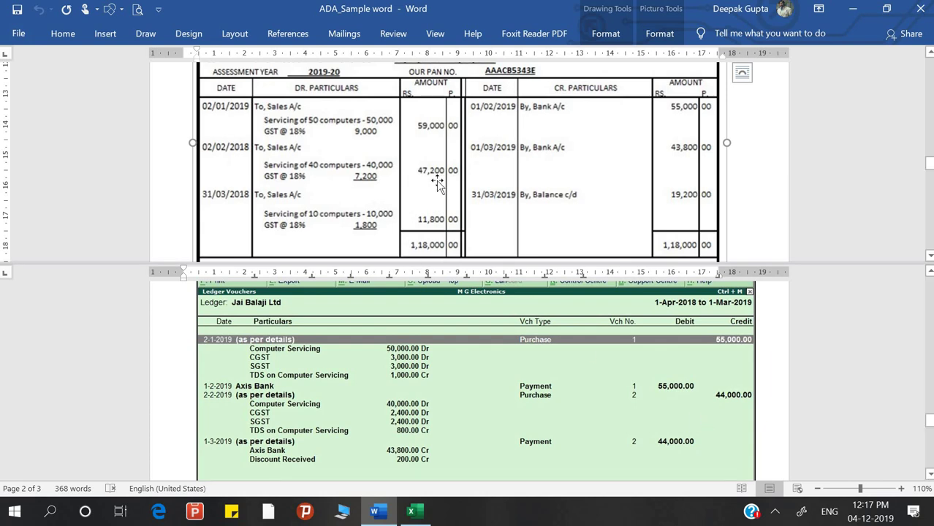
key(alt+Tab)
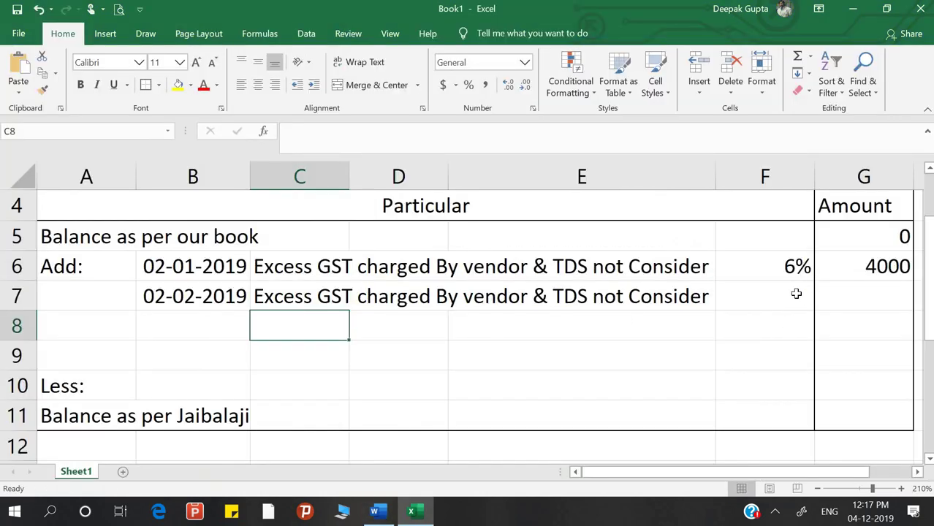
Set F7 to =F6 for the 6% rate and enter 3200 as the G7 amount
click(796, 293)
text(=)
key(Up)
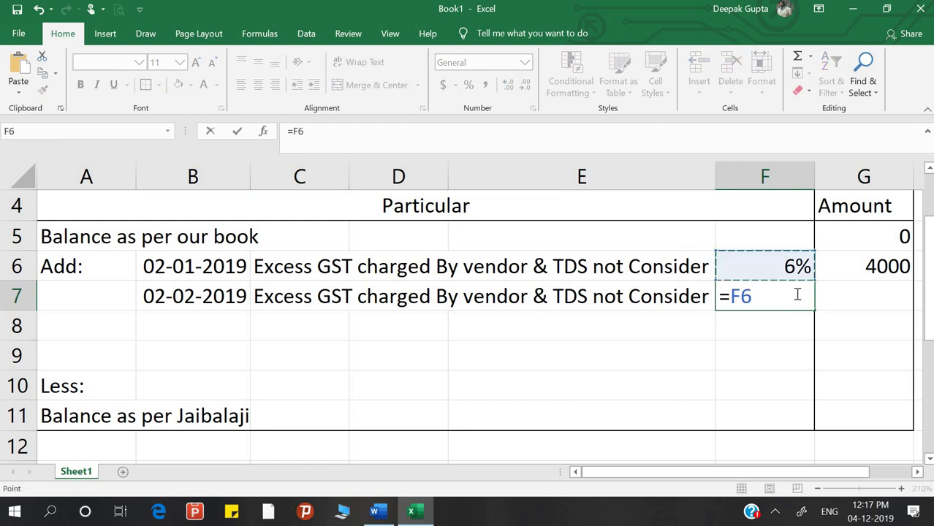
key(Return)
key(Up)
key(Right)
text(3)
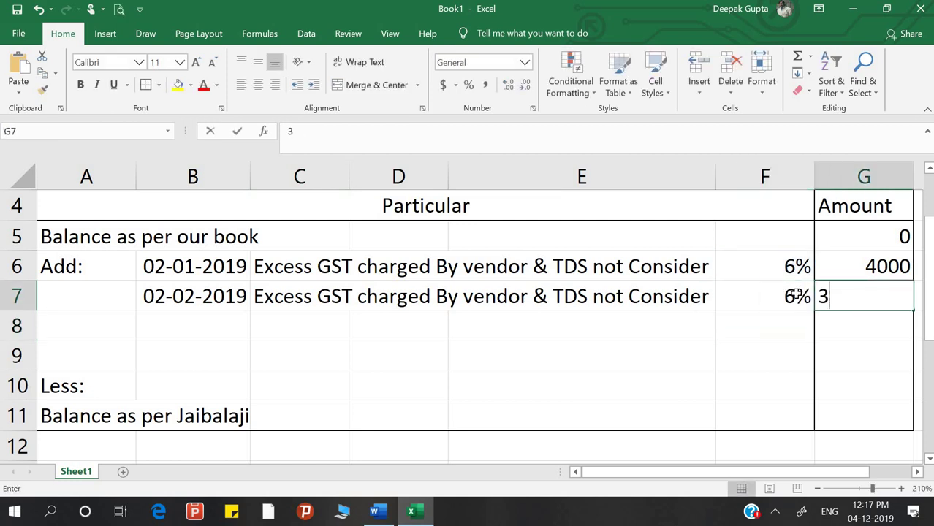
text(200)
key(Return)
key(Left)
key(Left)
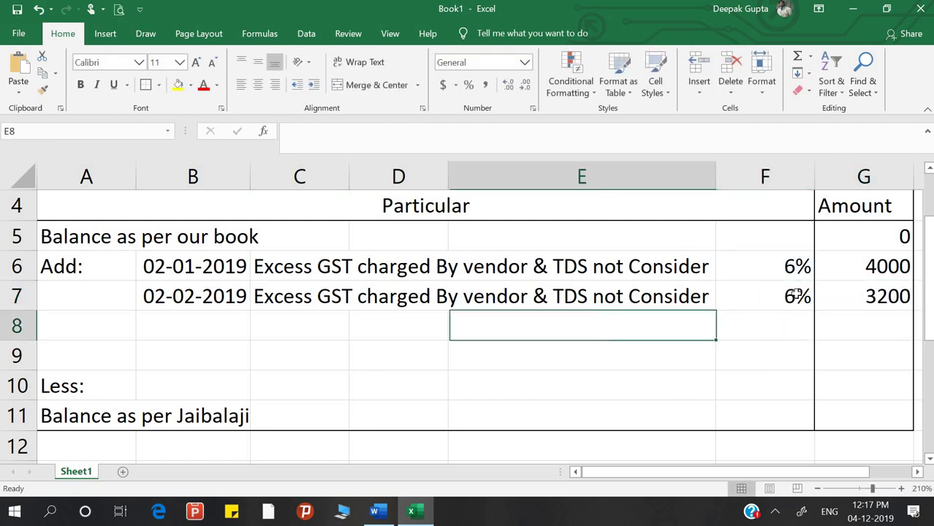
key(Left)
key(Left)
key(Left)
key(alt+Tab)
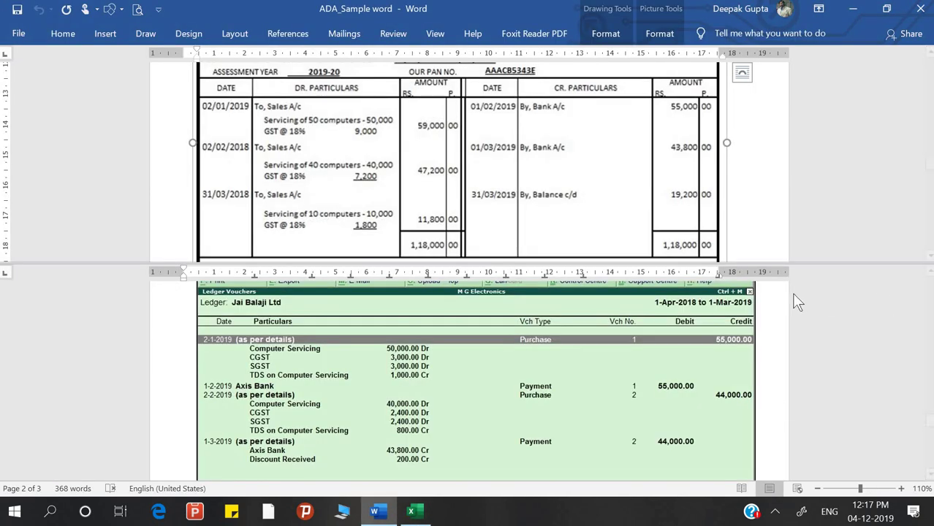
key(alt+Tab)
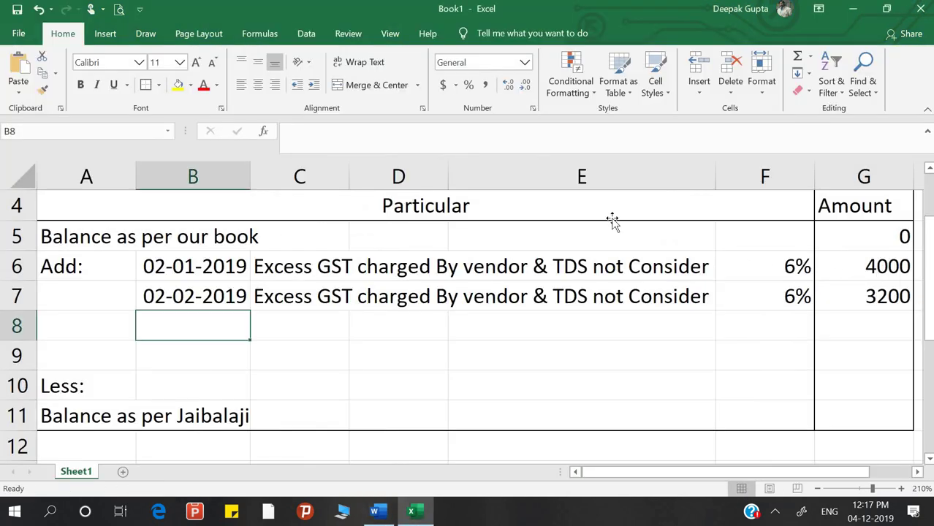
key(alt+Tab)
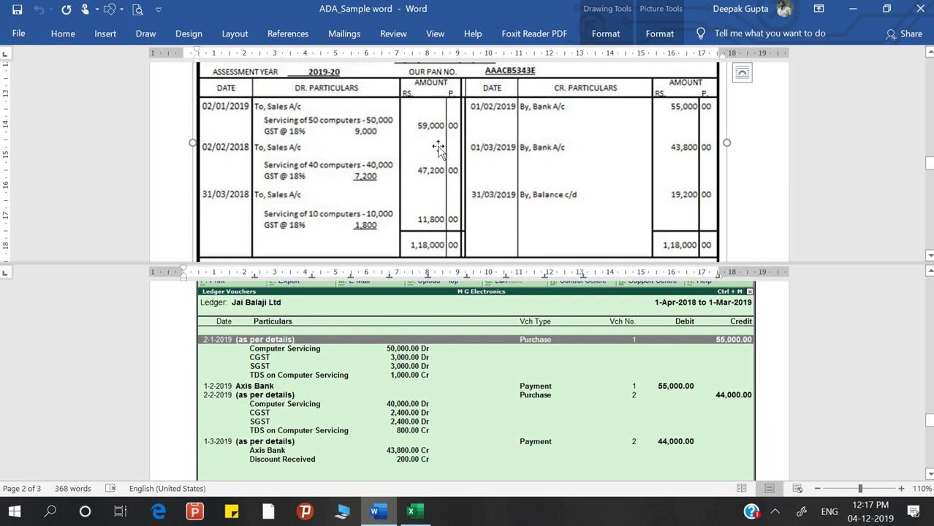
Scroll the Word document to check the ledger's closing totals and the reconciliation question
key(alt+Tab)
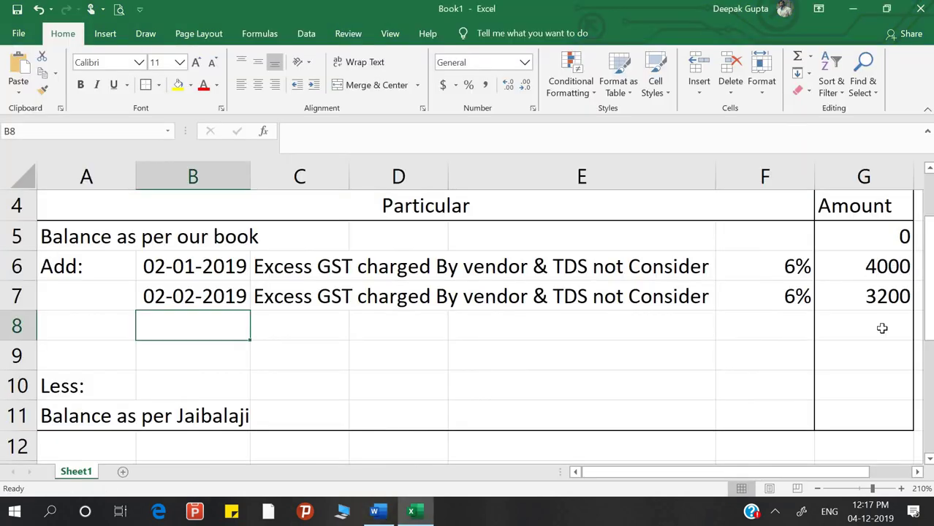
key(alt+Tab)
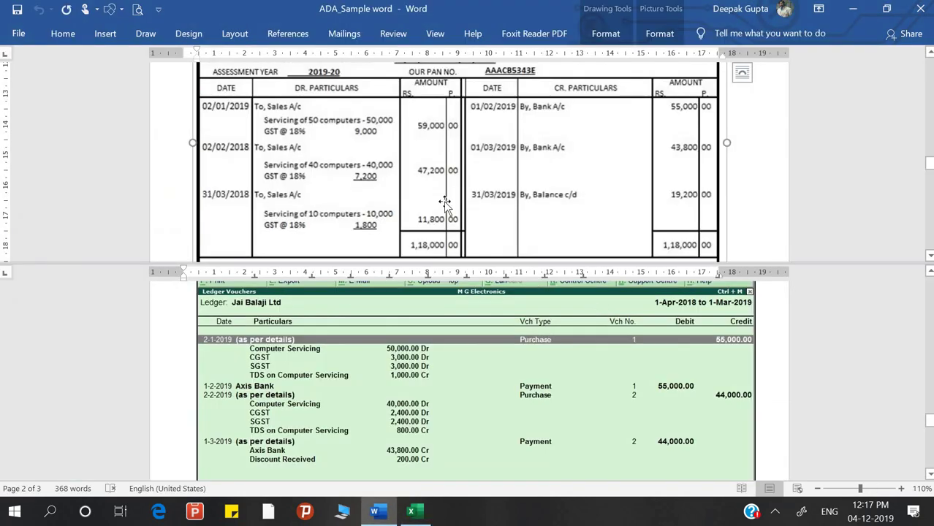
scroll(444, 202, down, 1)
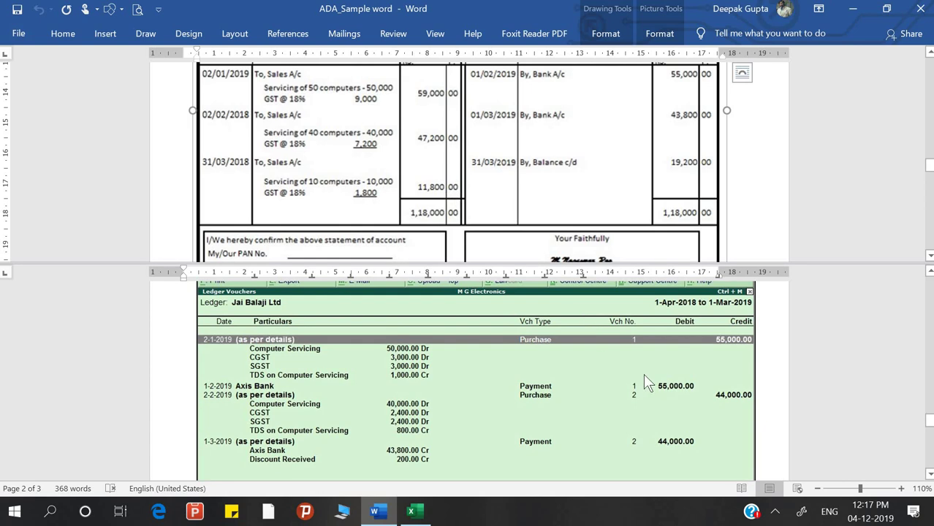
scroll(858, 408, down, 1)
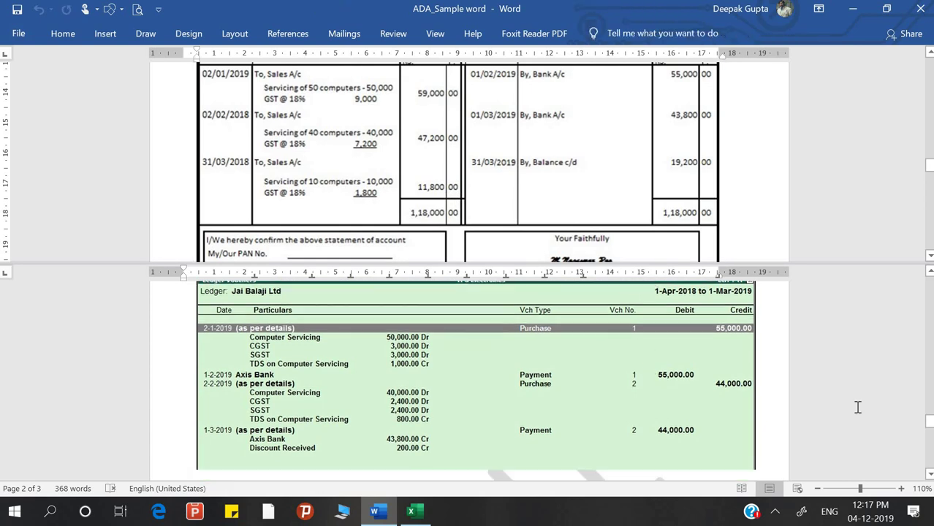
scroll(859, 408, down, 2)
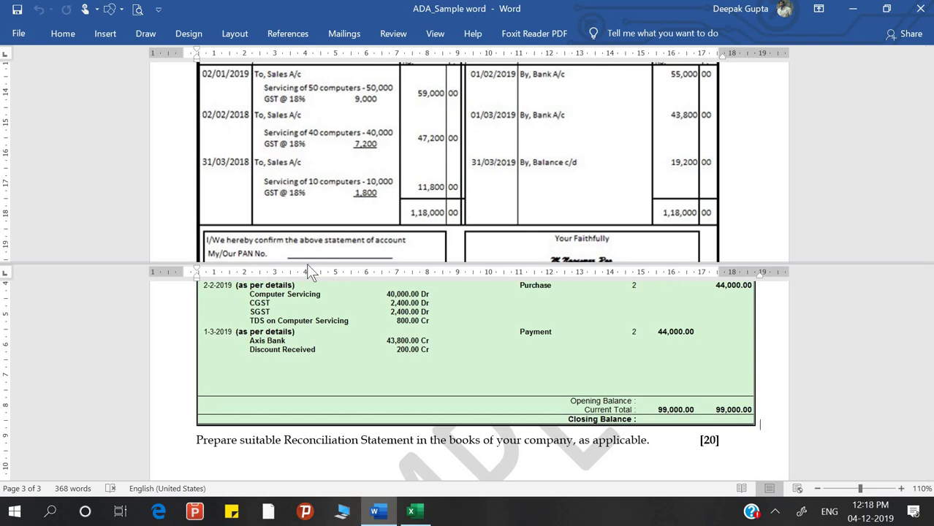
key(alt+Tab)
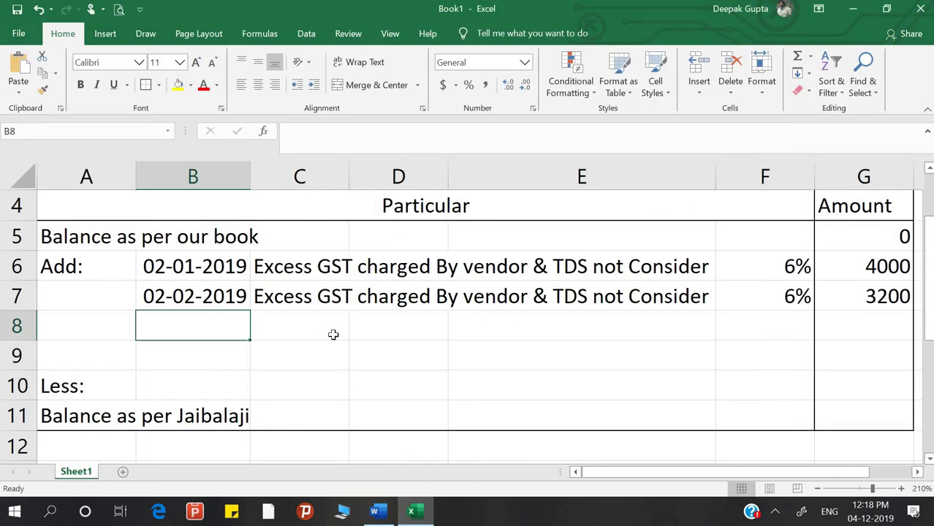
Enter 31-03-2019 in B8 with 'Goods send by vendor but yet not rec.' in C8
key(alt+Tab)
key(alt+Tab)
text(31-)
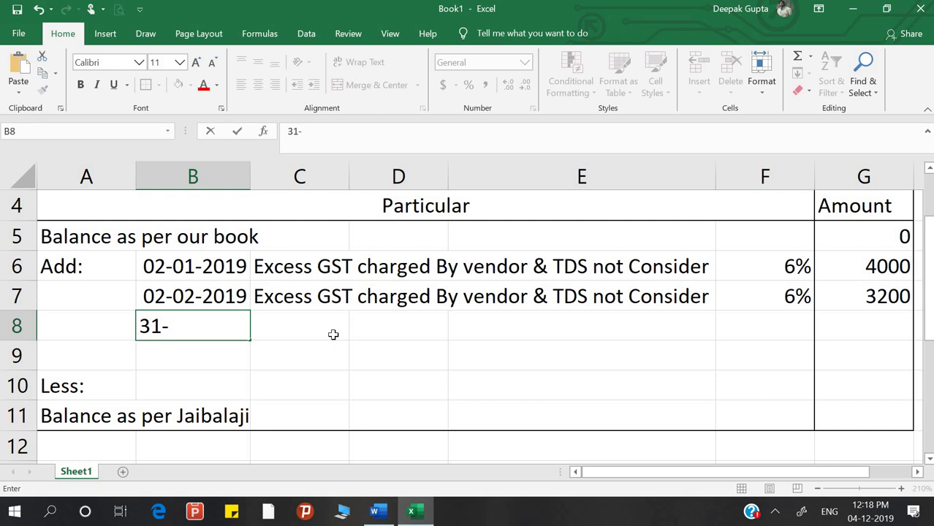
text(03-201)
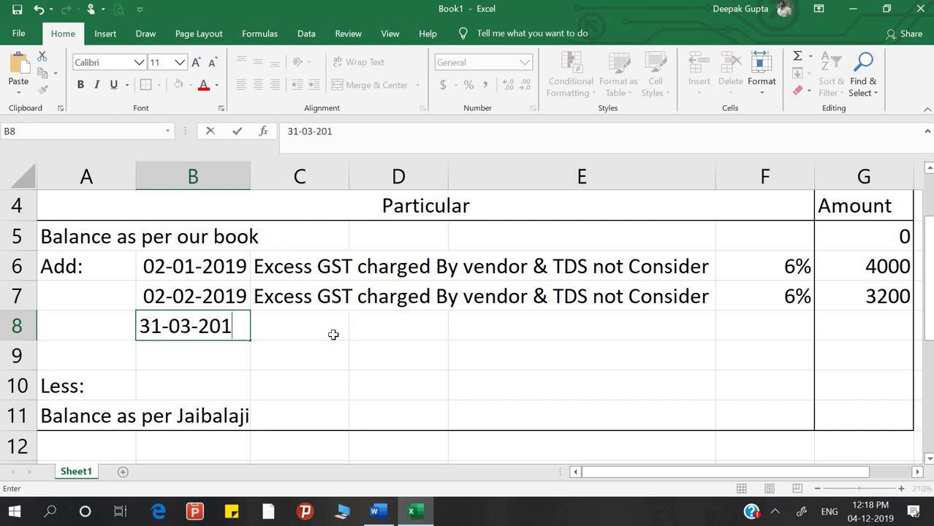
text(9)
key(Return)
click(333, 334)
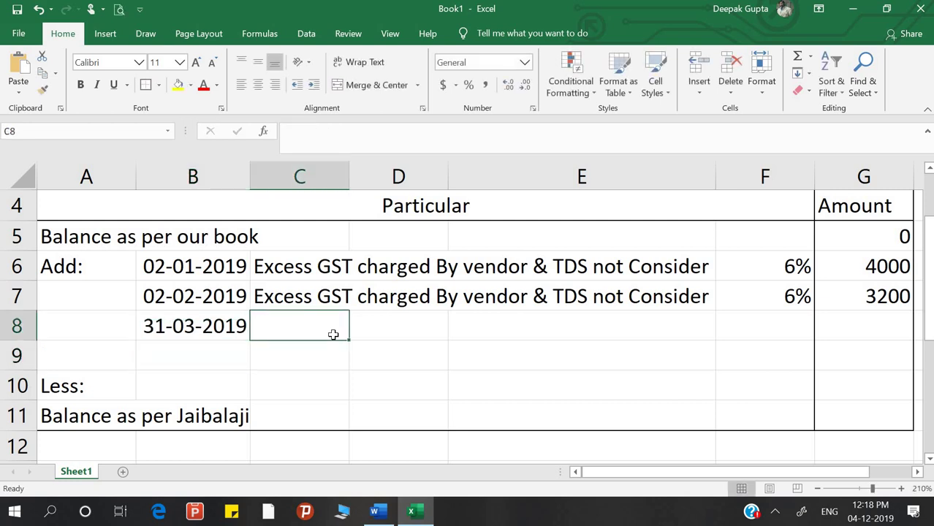
text(Goods)
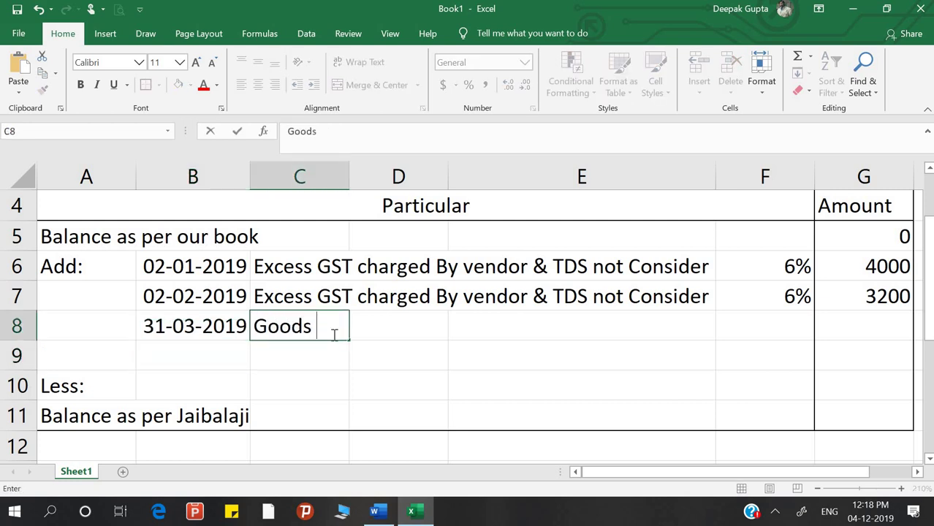
text( send by)
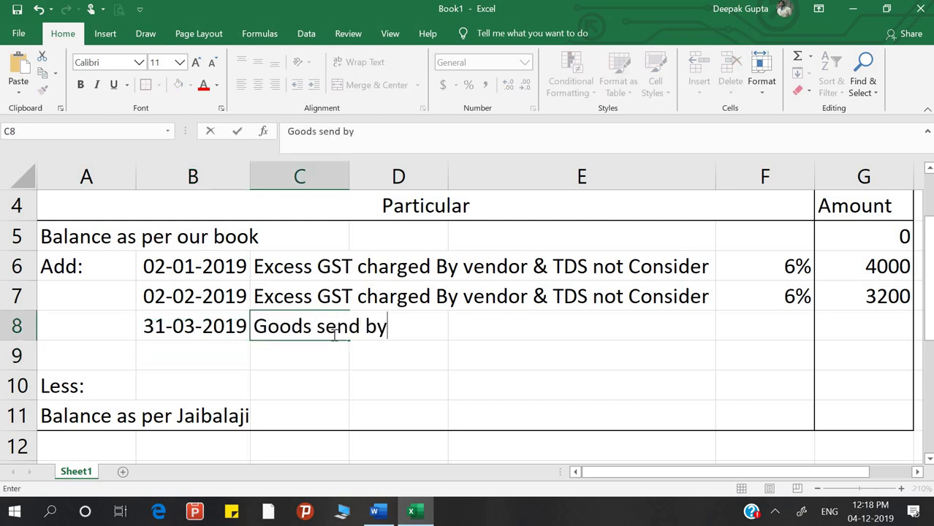
text( ven)
text(dor bu)
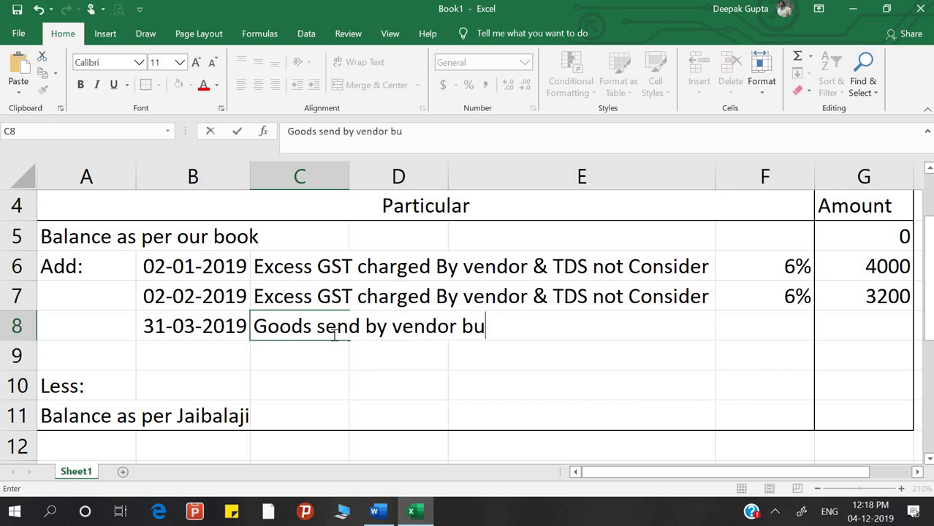
text(t yet)
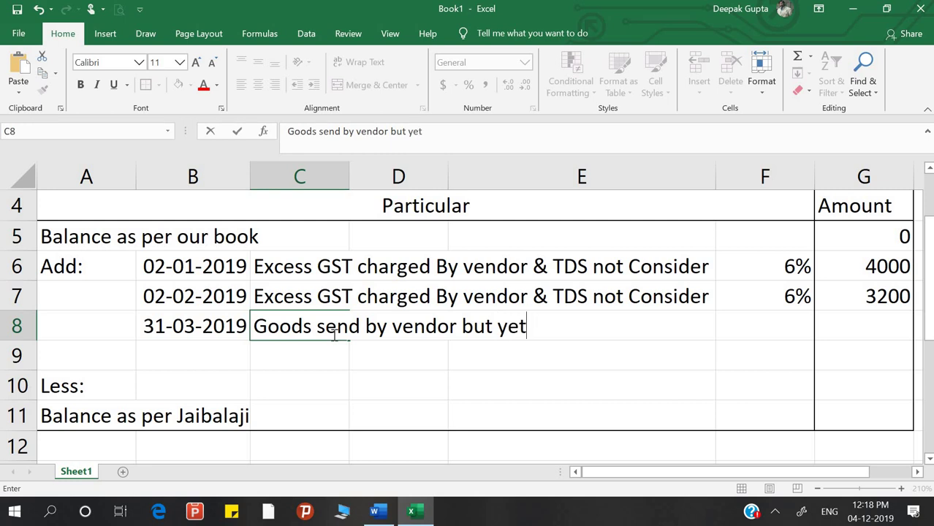
text( not re)
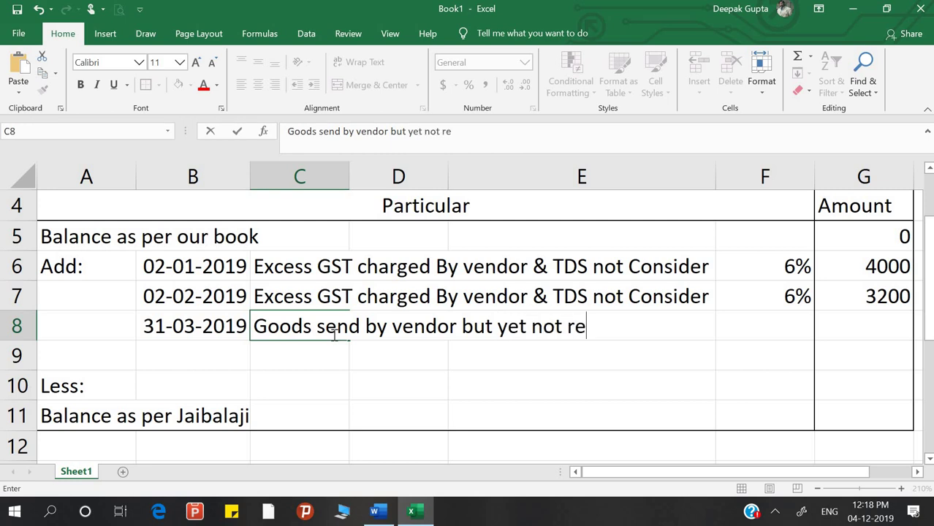
text(c.)
key(Return)
Enter 11800 as the row 8 amount in G8
click(333, 333)
key(Right)
key(Right)
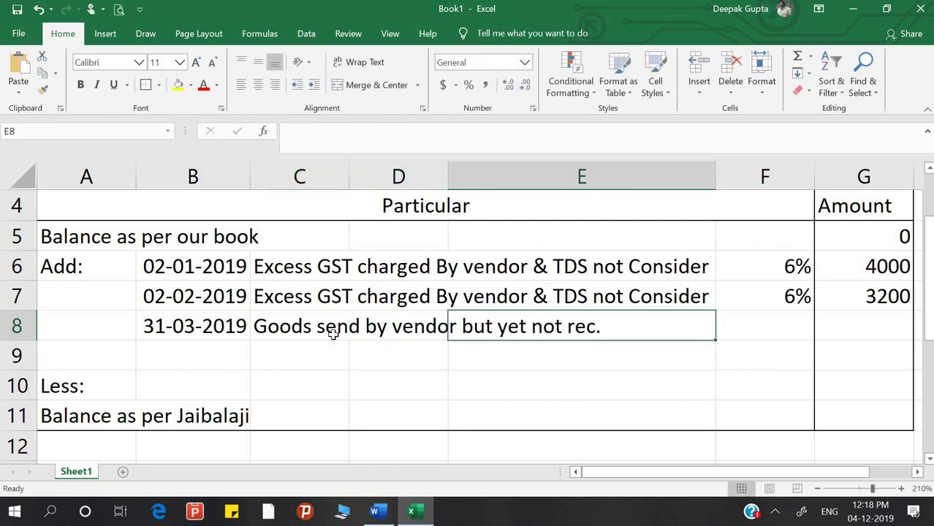
key(Right)
key(Right)
key(Left)
key(Right)
key(Left)
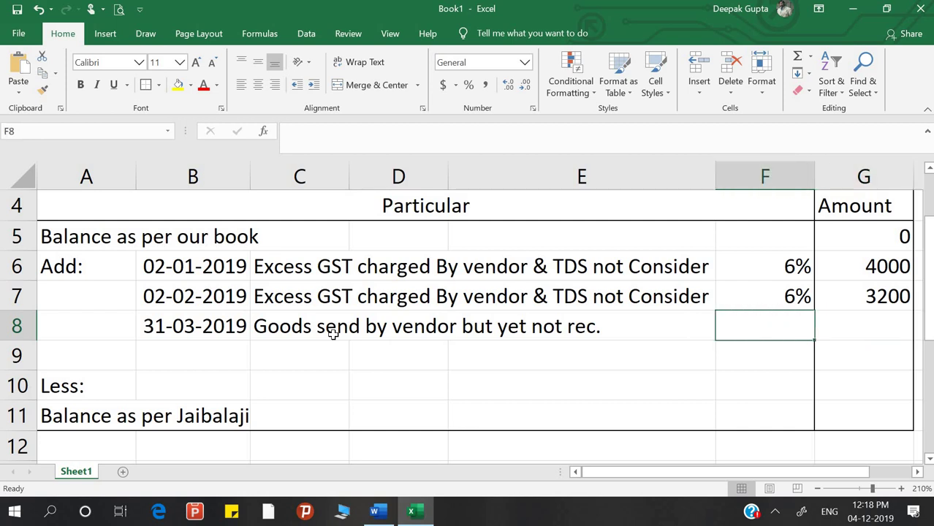
key(Right)
key(alt+Tab)
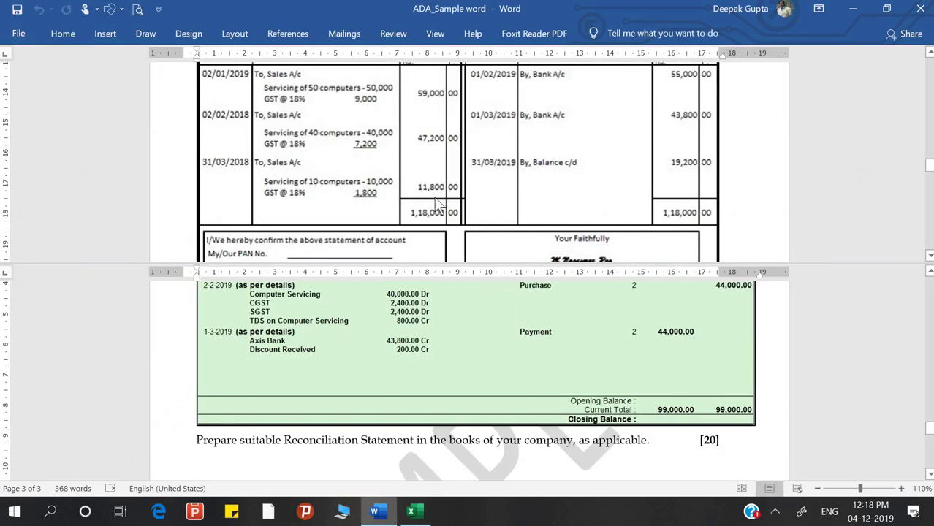
key(alt+Tab)
text(1)
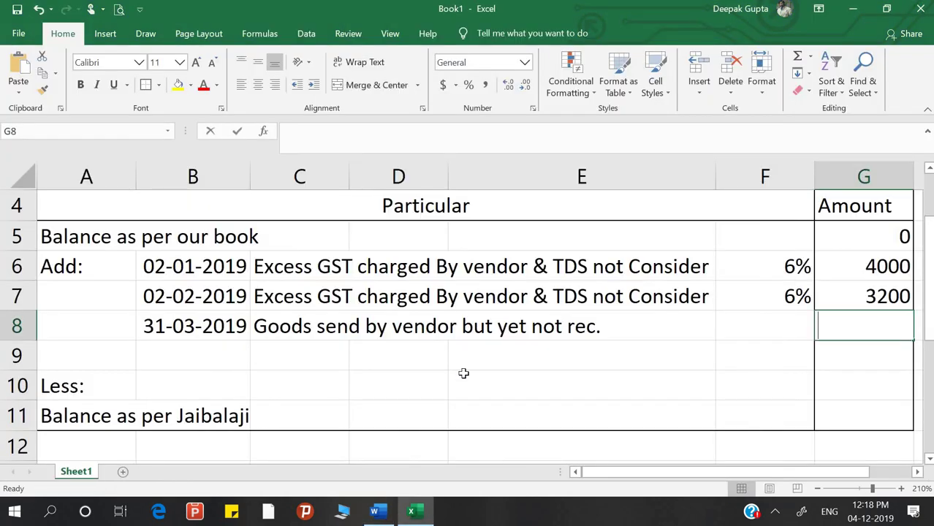
text(1800)
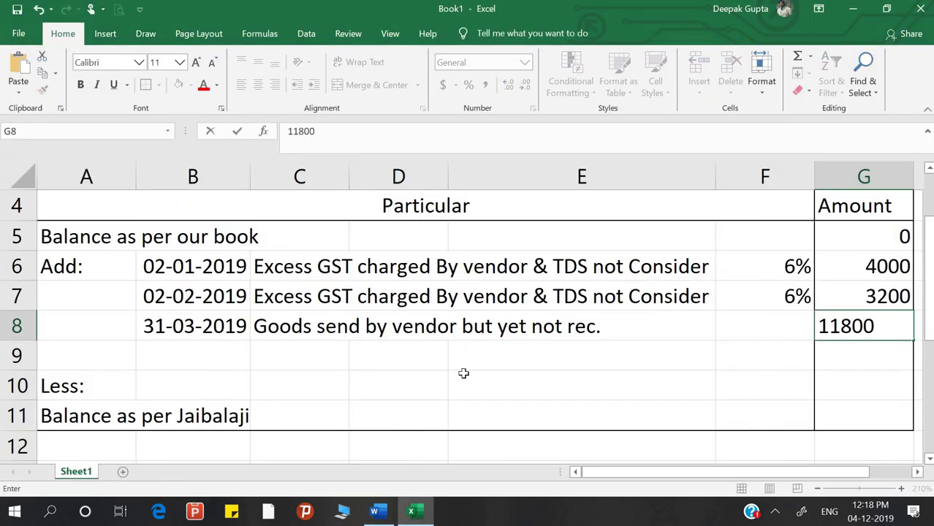
key(Return)
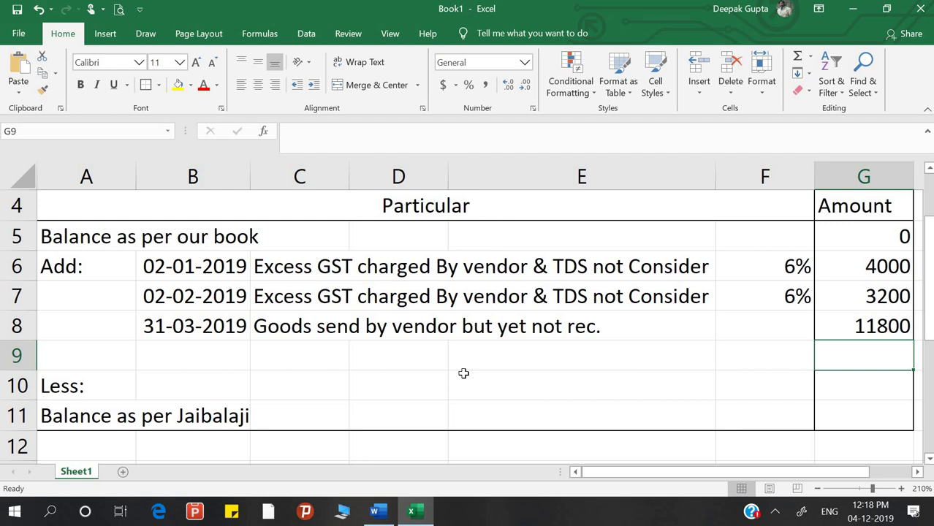
key(alt+Tab)
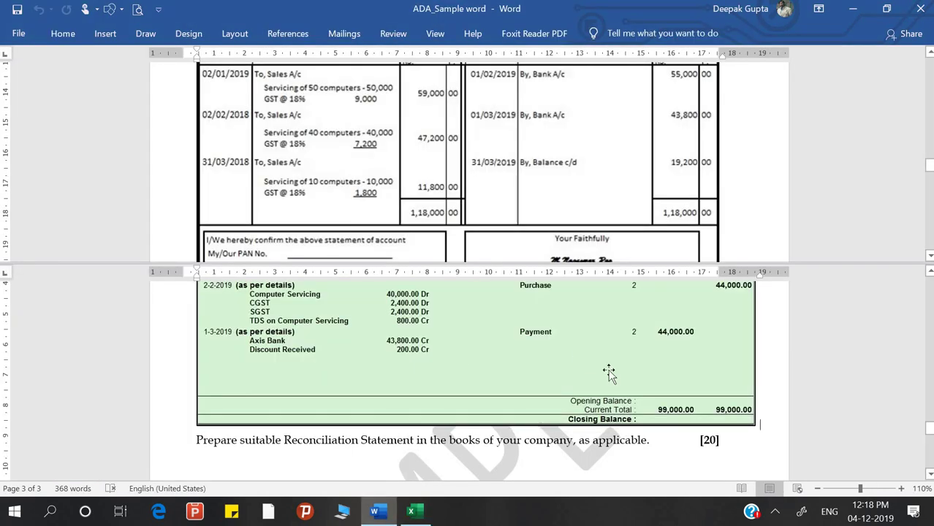
scroll(609, 373, up, 2)
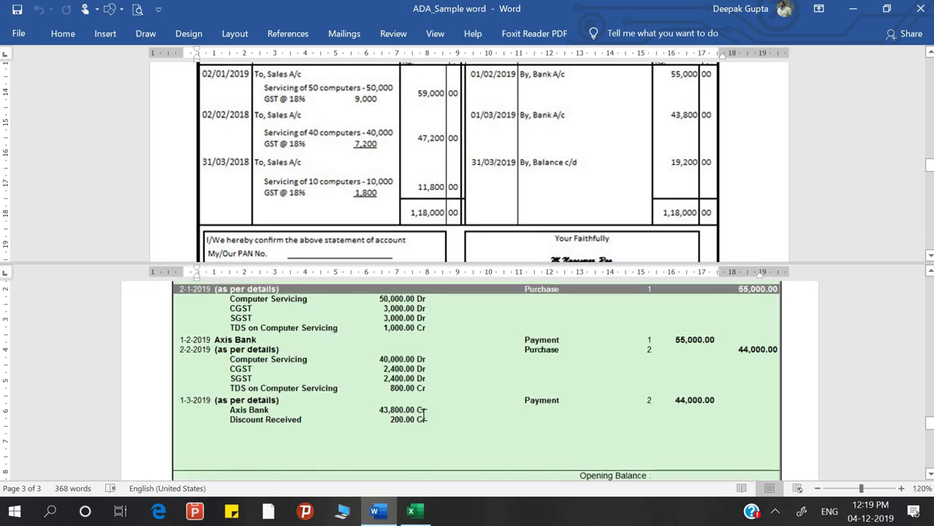
scroll(424, 417, up, 1)
scroll(423, 417, up, 2)
scroll(422, 414, down, 4)
scroll(420, 420, down, 5)
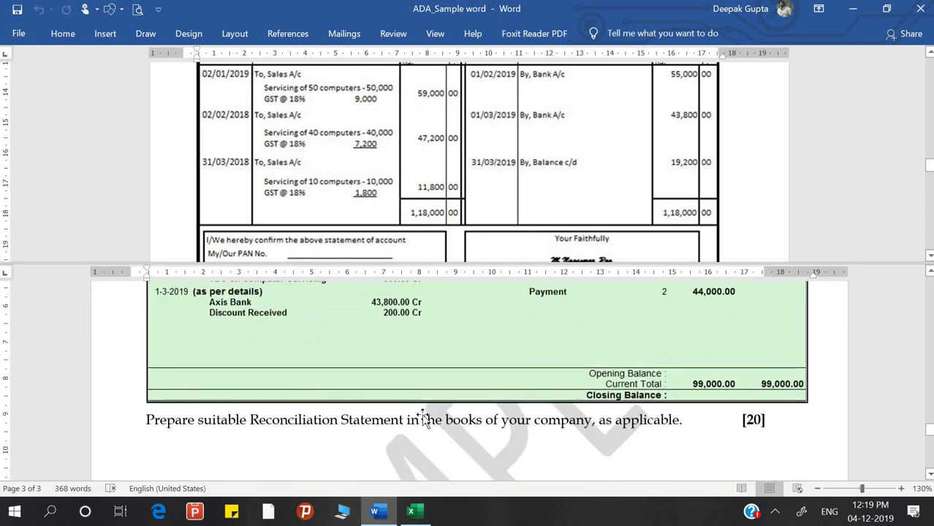
scroll(417, 417, up, 2)
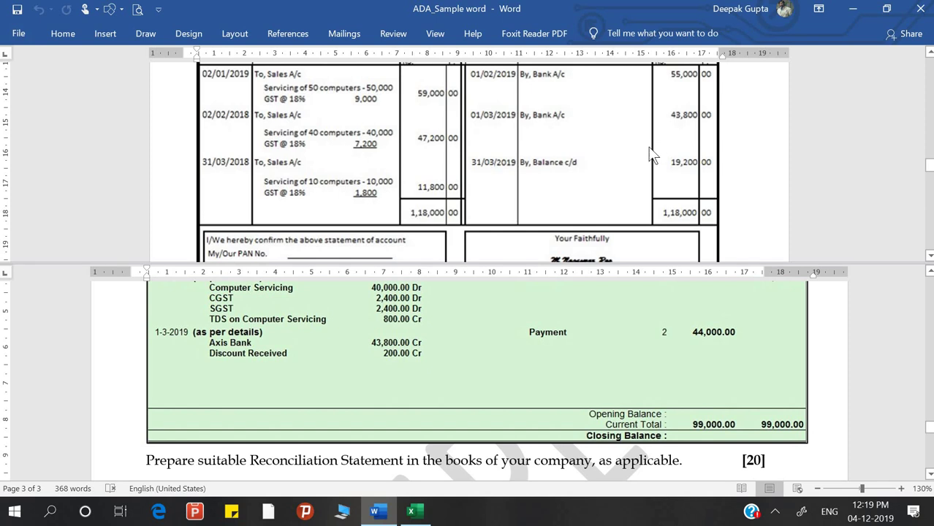
Cancel the unfinished entry beside Less and settle on blank row 9
key(alt+Tab)
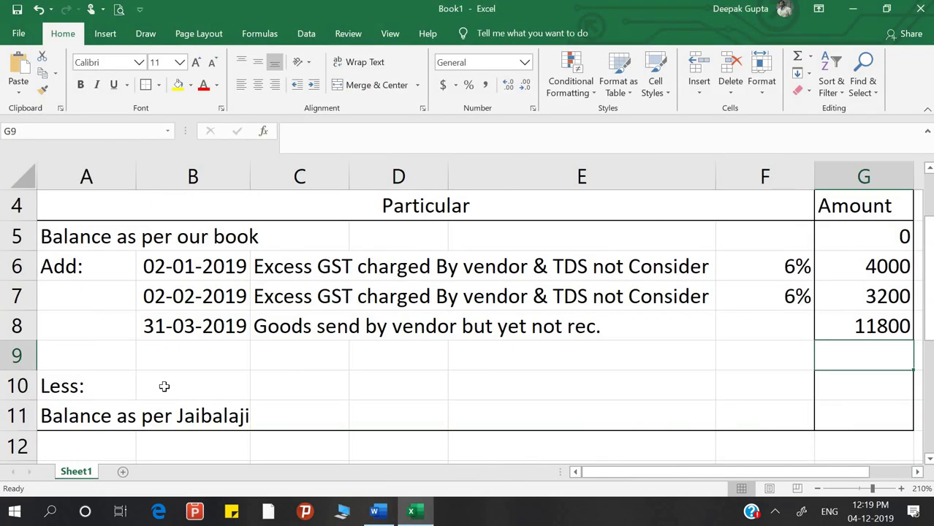
click(164, 386)
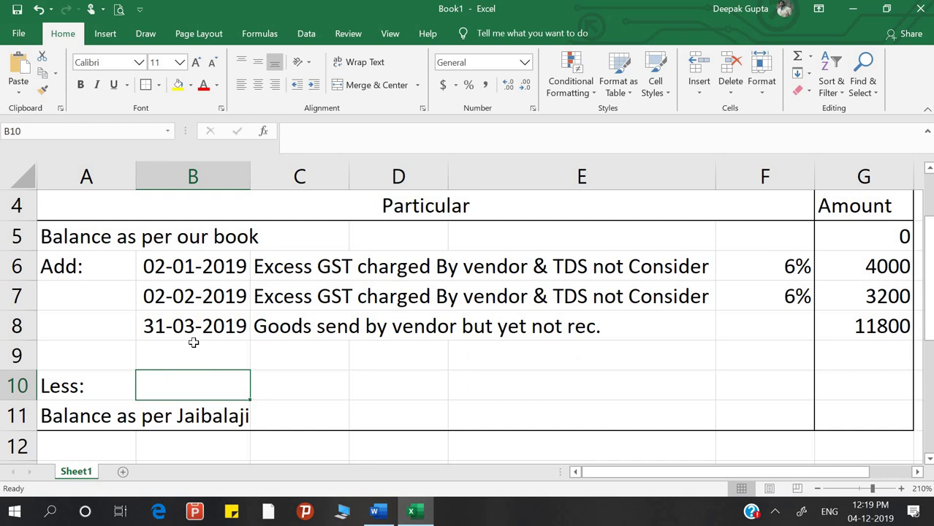
text(DI)
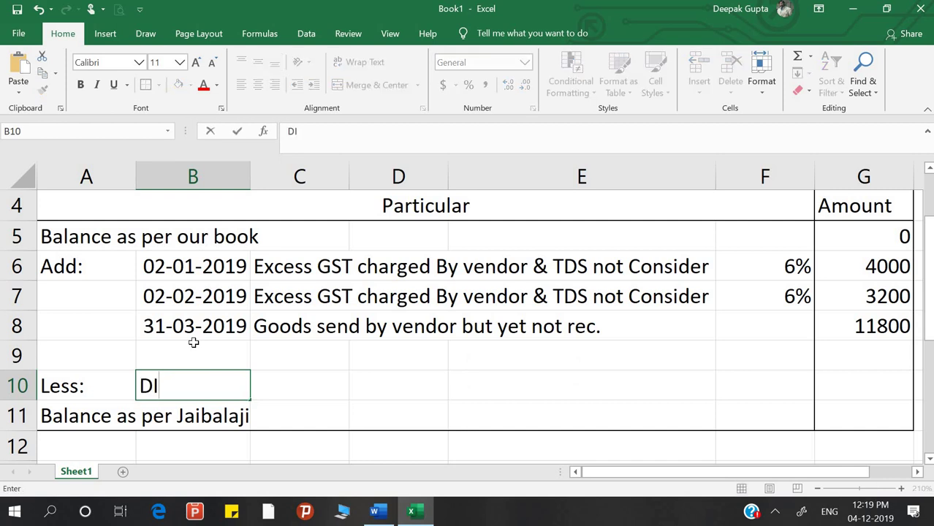
key(alt+Tab)
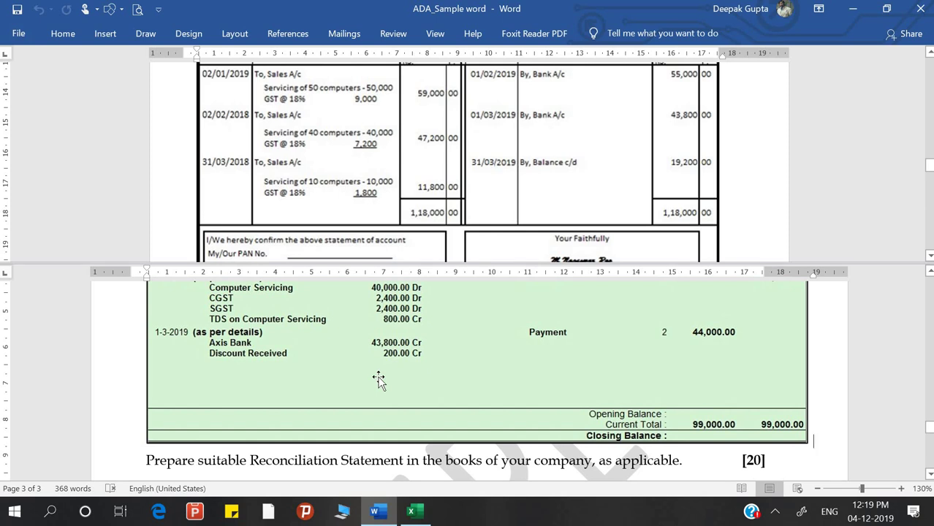
key(alt+Tab)
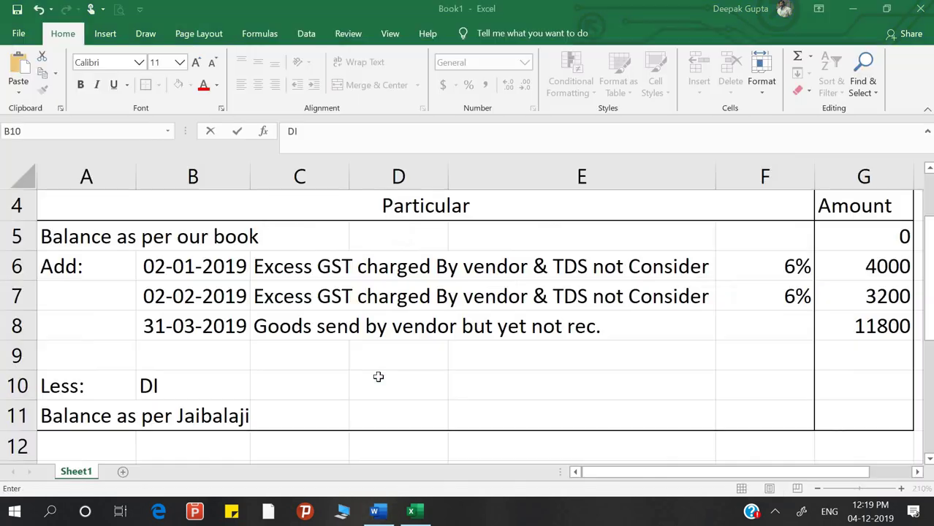
key(Escape)
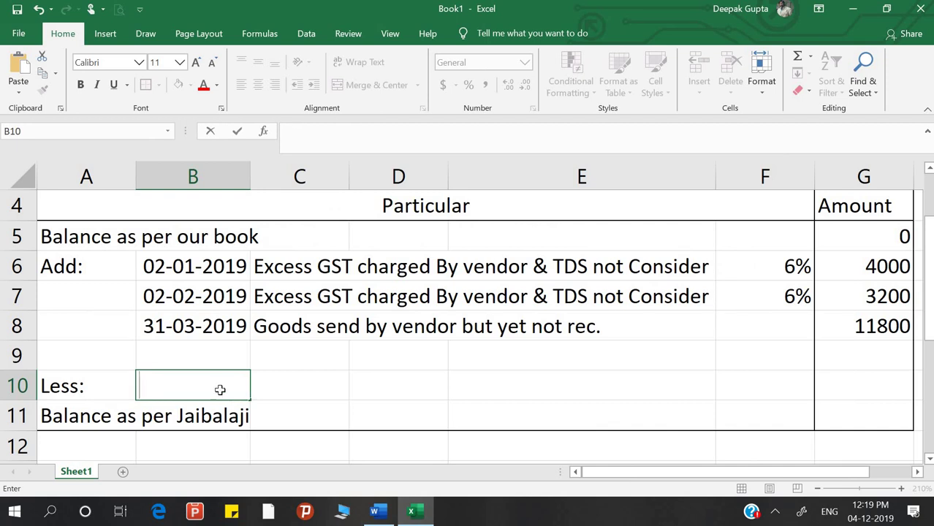
key(Down)
key(Up)
key(Up)
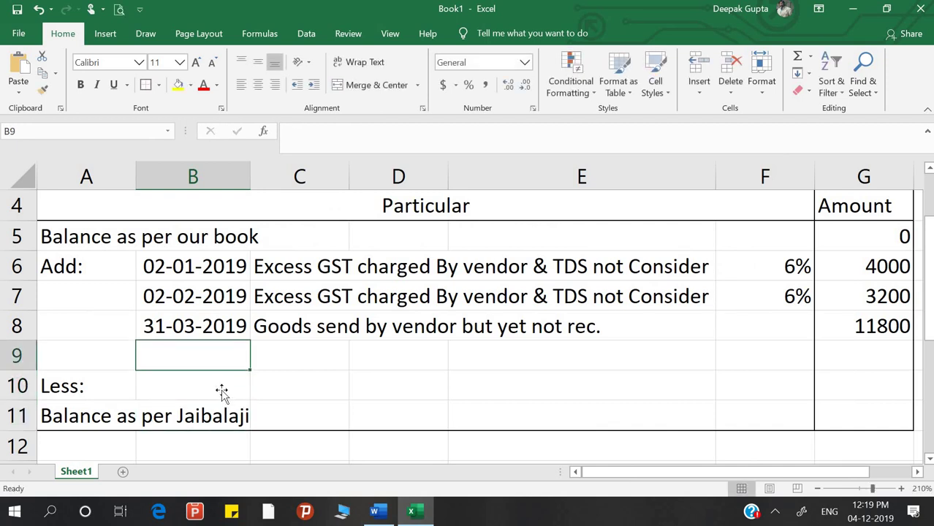
key(alt+Tab)
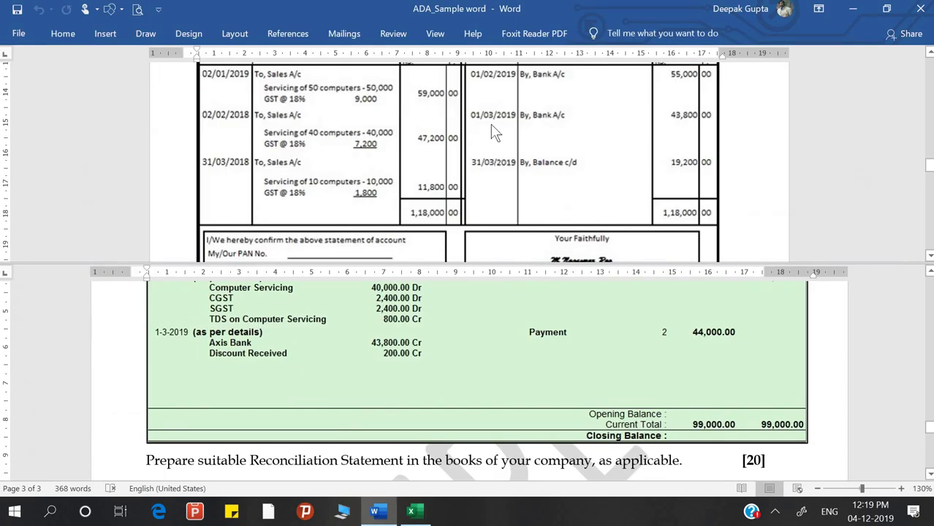
key(alt+Tab)
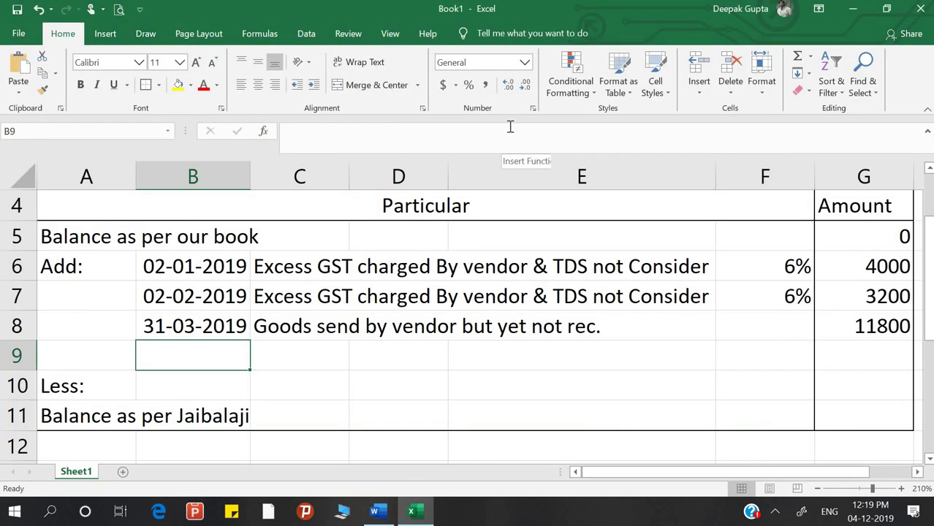
Enter 01-03-2019 as the row 9 date in B9
text(01)
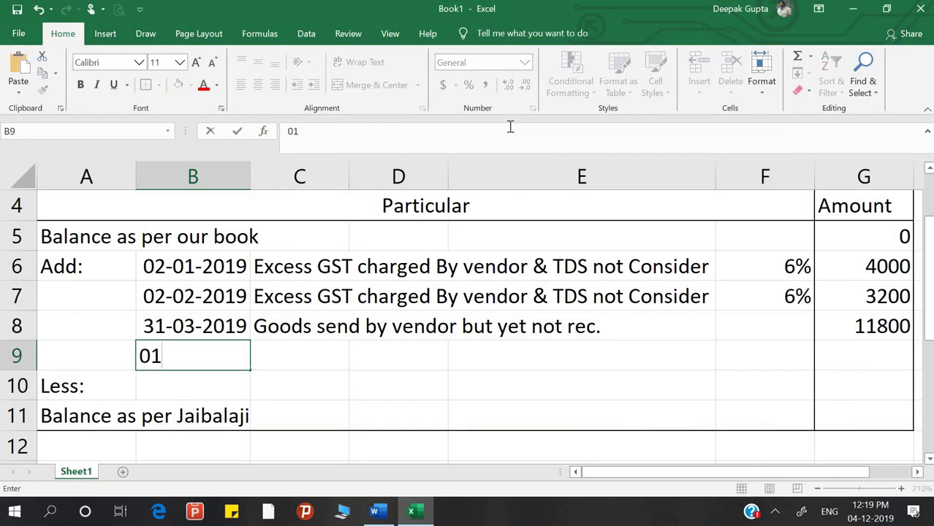
text(-03-)
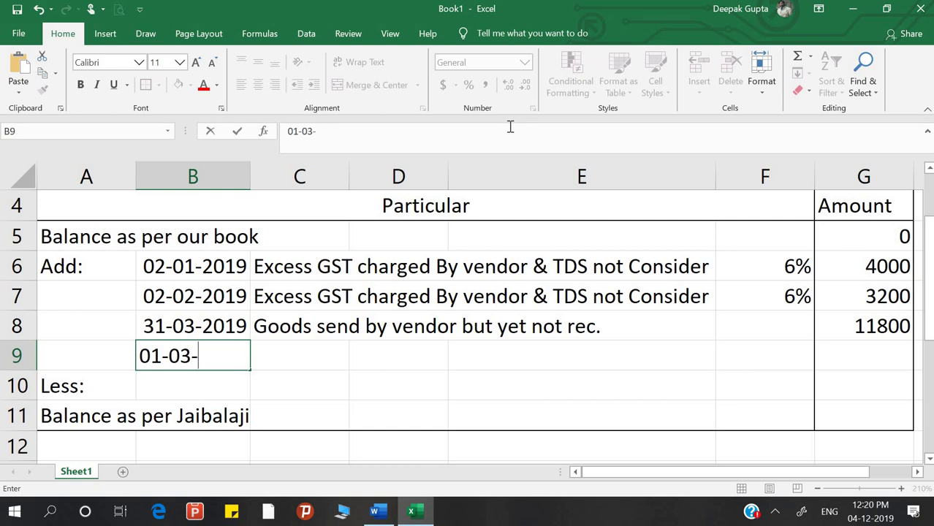
text(3)
key(BackSpace)
text(2019)
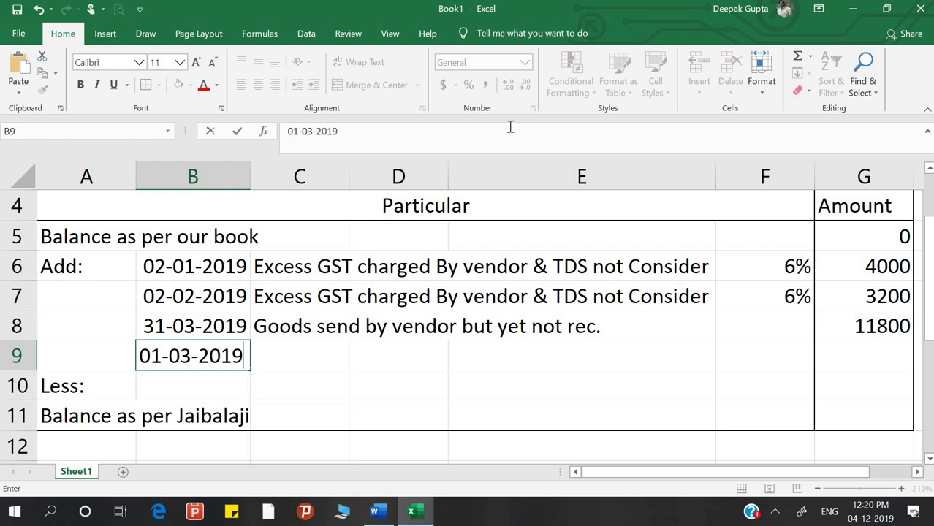
key(Return)
key(Up)
key(Right)
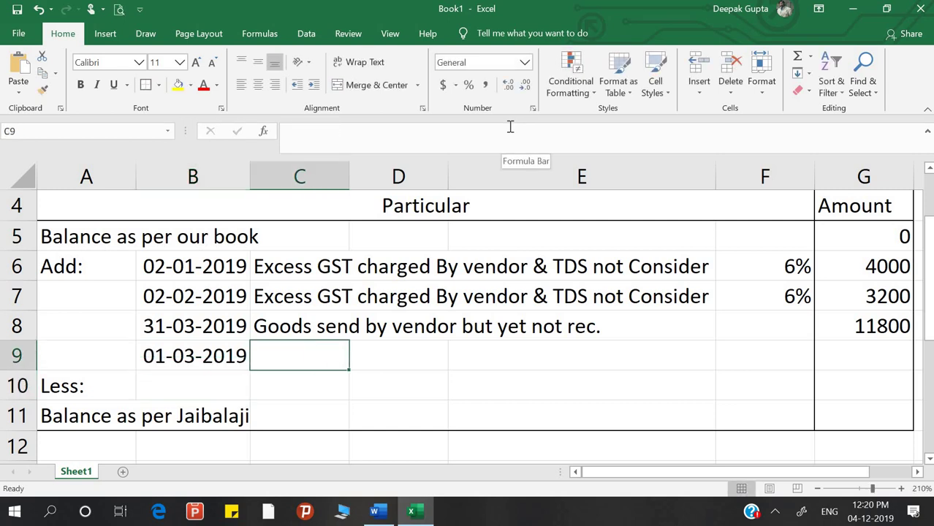
Enter 'Discount not consider by vendor' as the C9 description
key(alt+Tab)
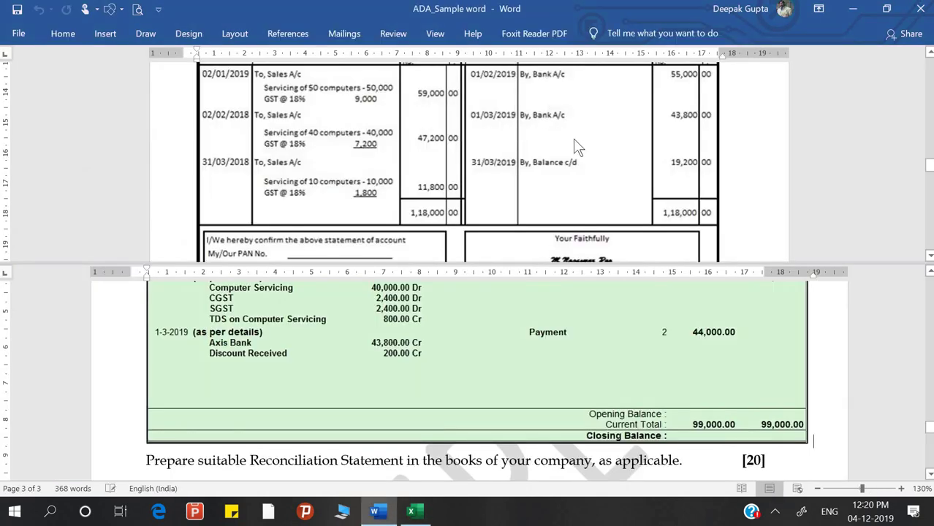
key(alt+Tab)
text(C)
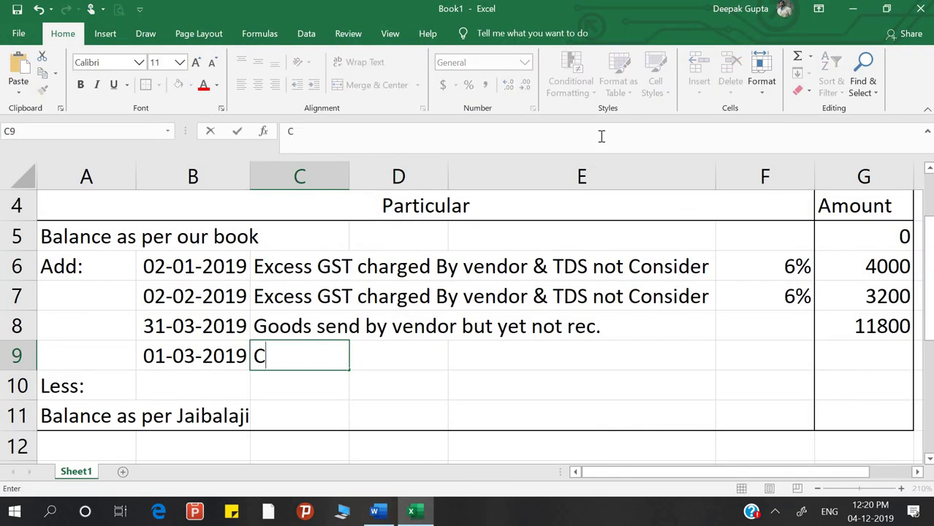
text(h)
key(BackSpace)
key(BackSpace)
text(Discount )
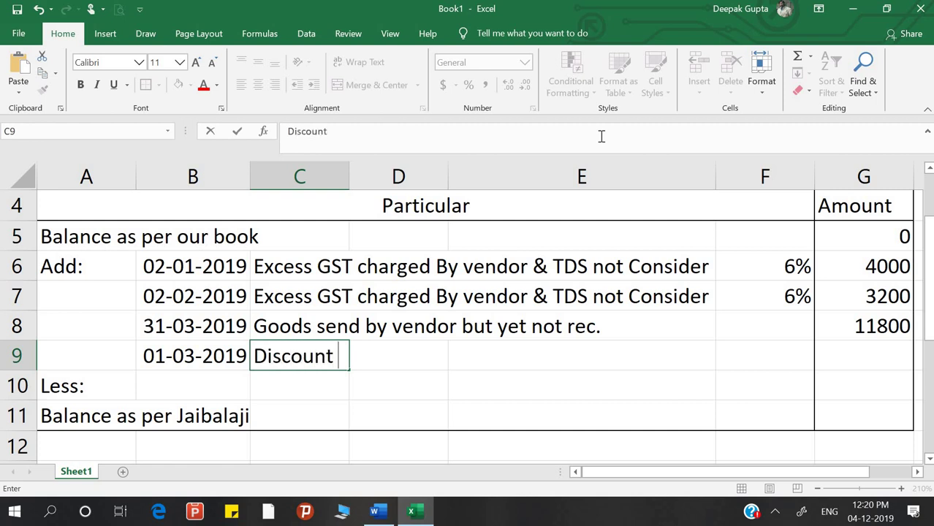
text(not con)
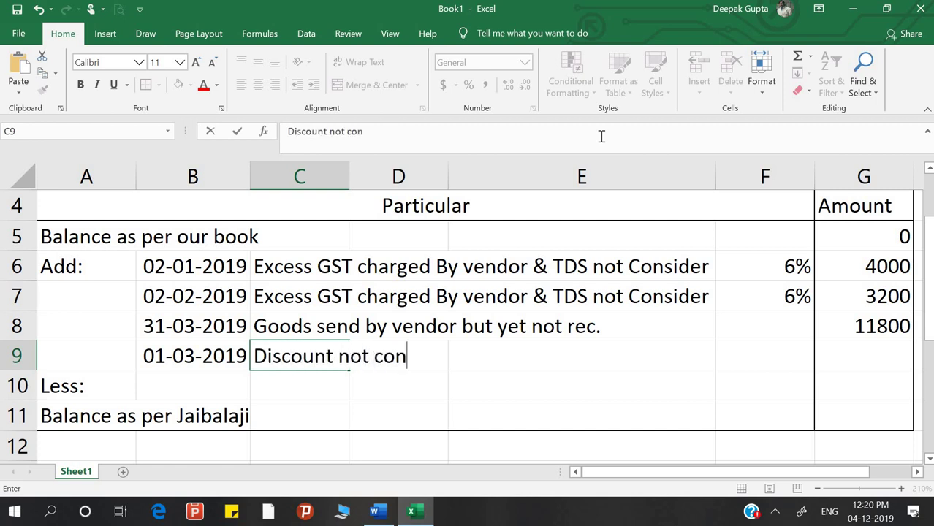
text(sider )
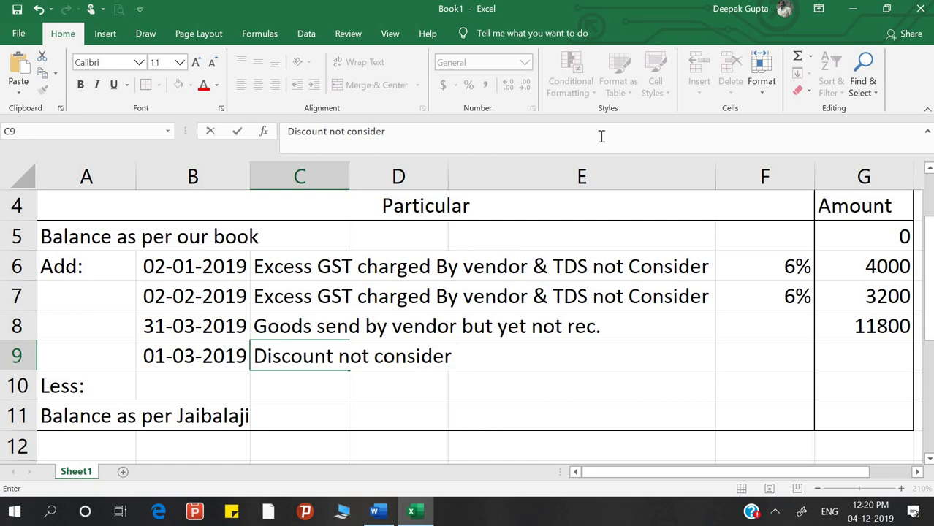
text(by ven)
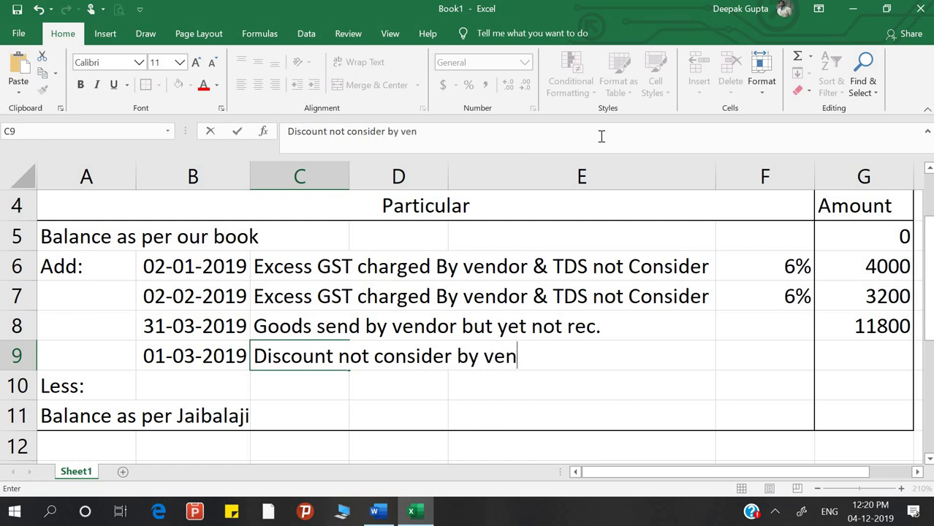
text(dor)
key(ctrl+Return)
Enter 200 as the G9 amount
key(Down)
key(Up)
key(Right)
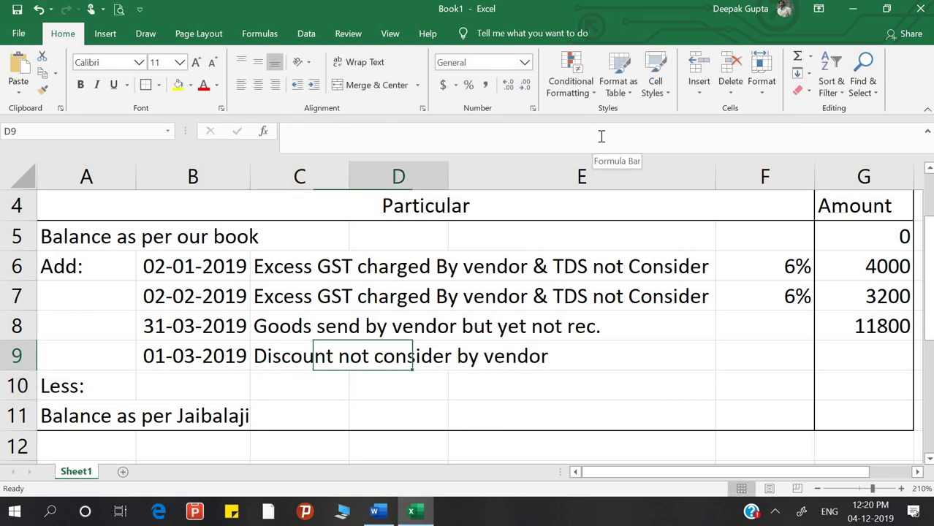
key(Right)
key(Right)
key(Right)
text(20)
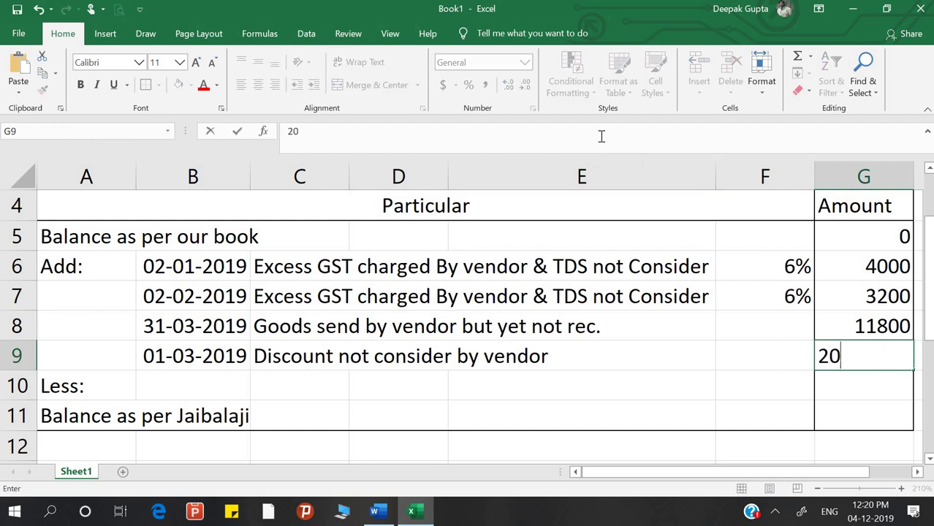
text(0)
key(Return)
key(Down)
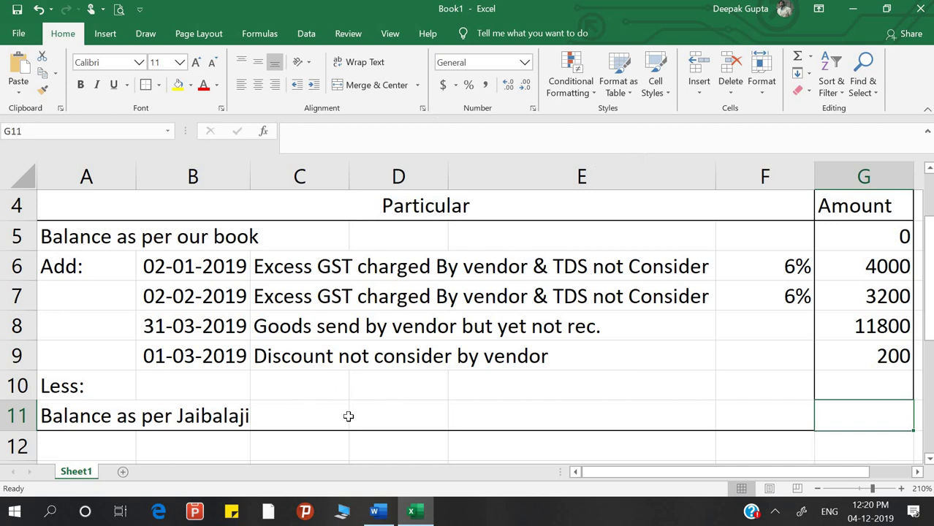
click(377, 515)
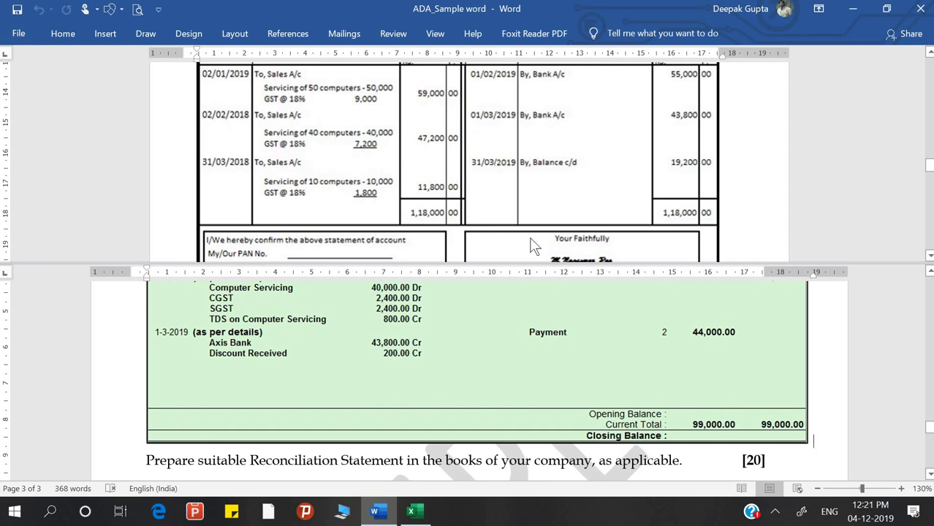
Enter =SUM(G5:G9) in G11 so Balance as per Jaibalaji shows 19200
click(411, 511)
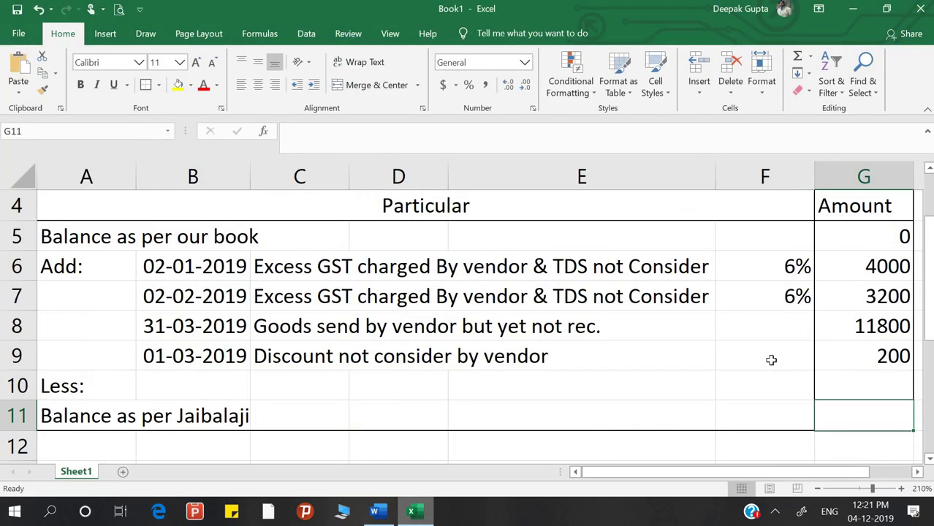
click(240, 391)
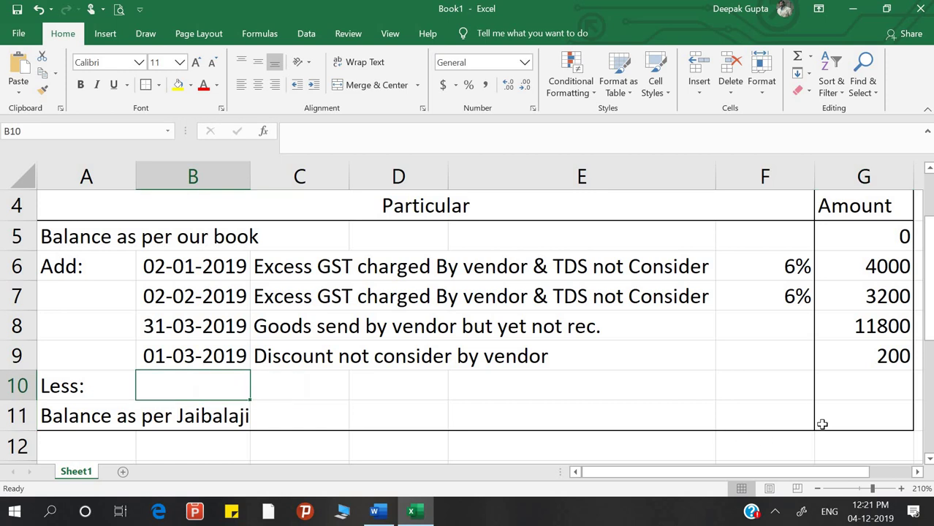
click(846, 417)
text(=s)
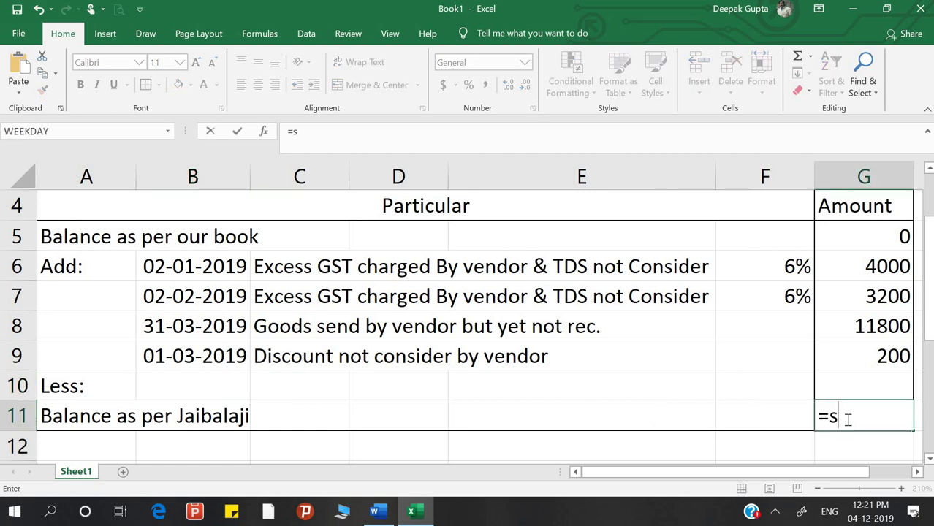
text(um()
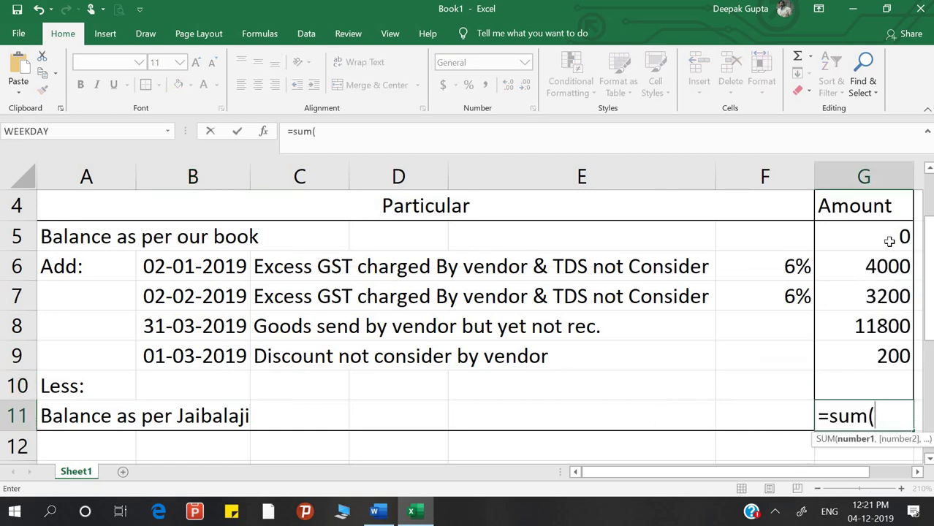
drag(889, 241, 879, 349)
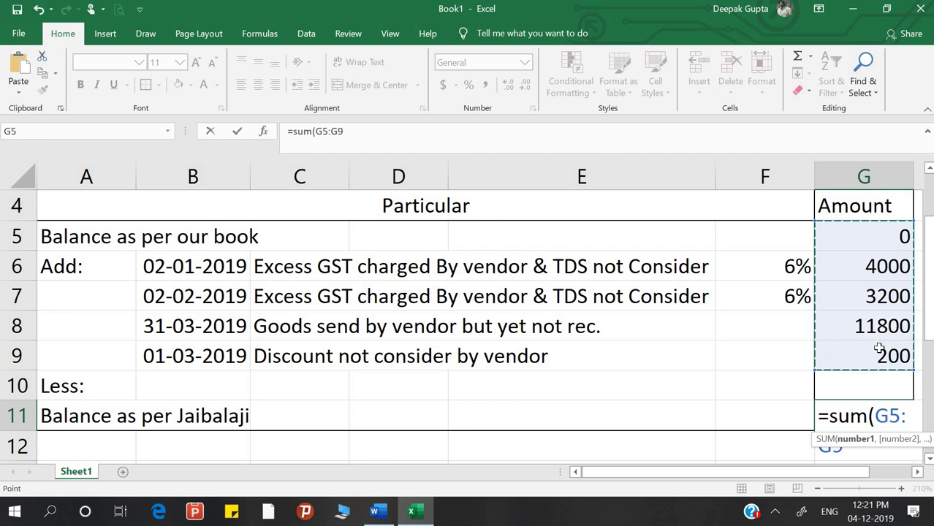
key(Return)
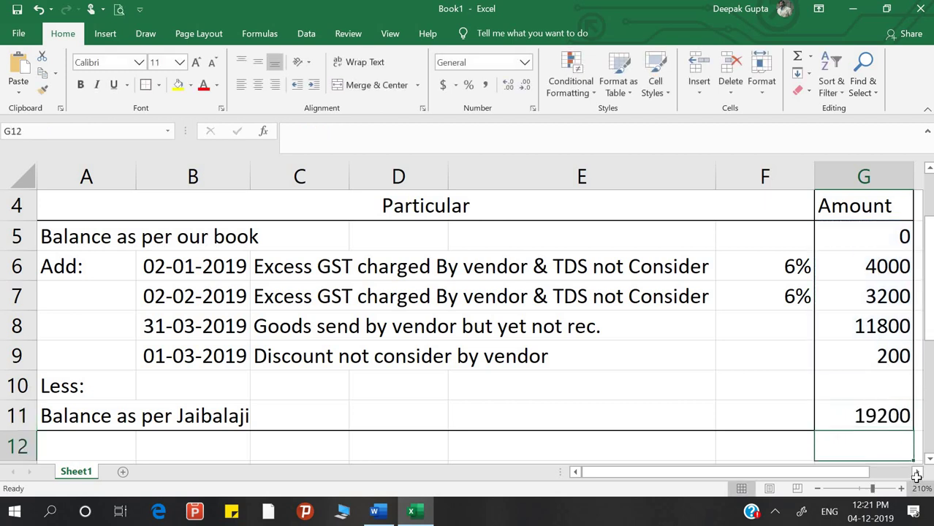
click(916, 472)
drag(868, 473, 789, 480)
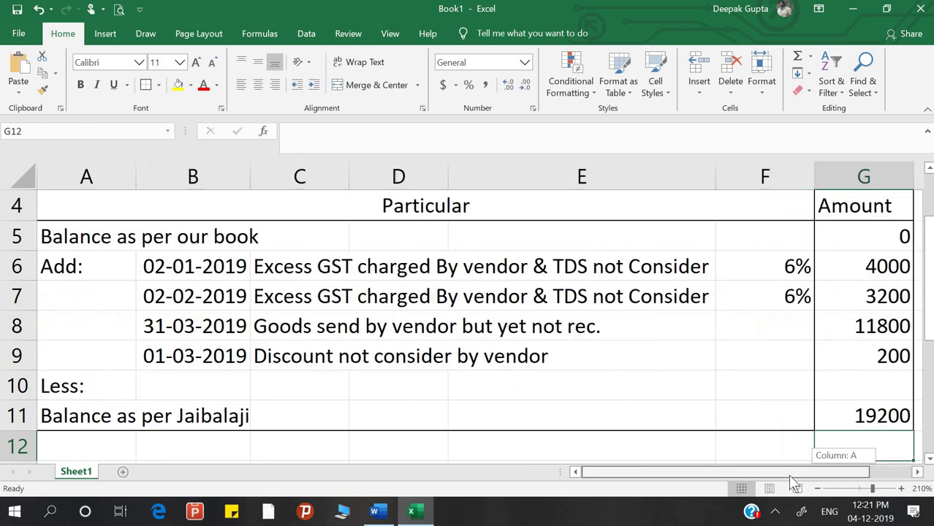
Zoom out to 150% and make the three title lines in A1:F3 bold
click(817, 488)
click(817, 488)
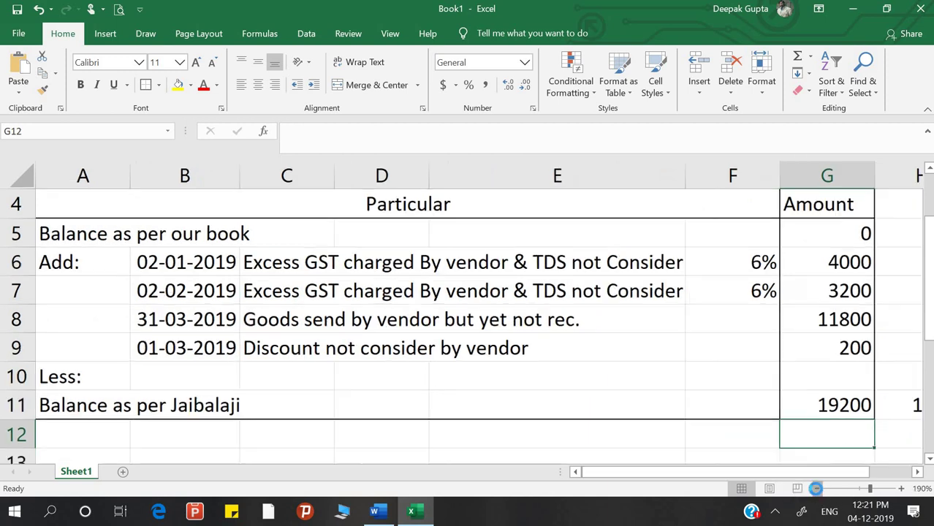
click(817, 488)
click(817, 488)
click(817, 488)
click(816, 488)
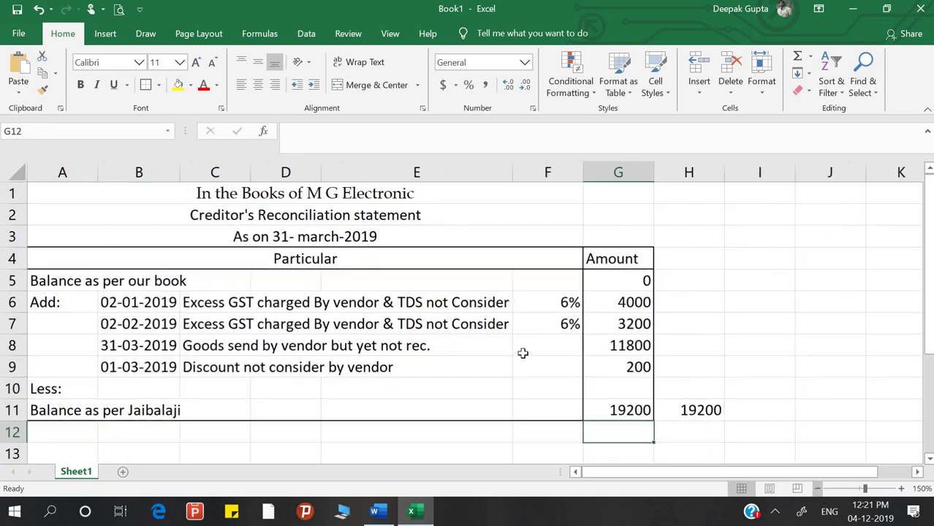
drag(263, 193, 267, 236)
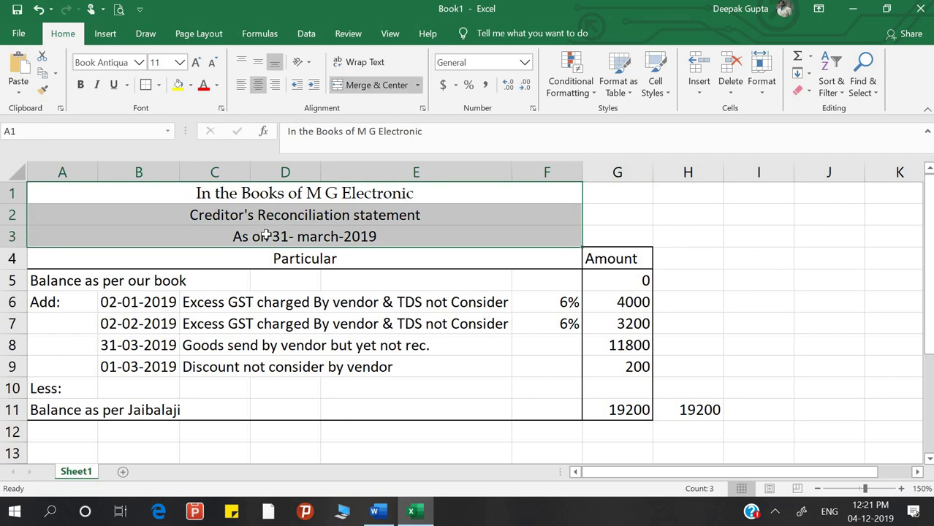
key(ctrl+b)
click(462, 285)
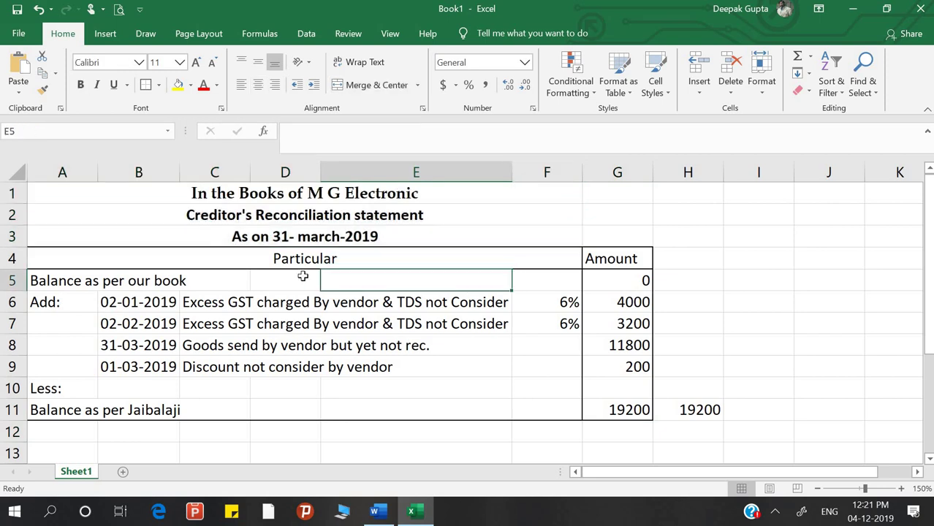
Make the Particular and Amount headings in A4:G4 bold, then select the body A5:G11
drag(456, 263, 612, 263)
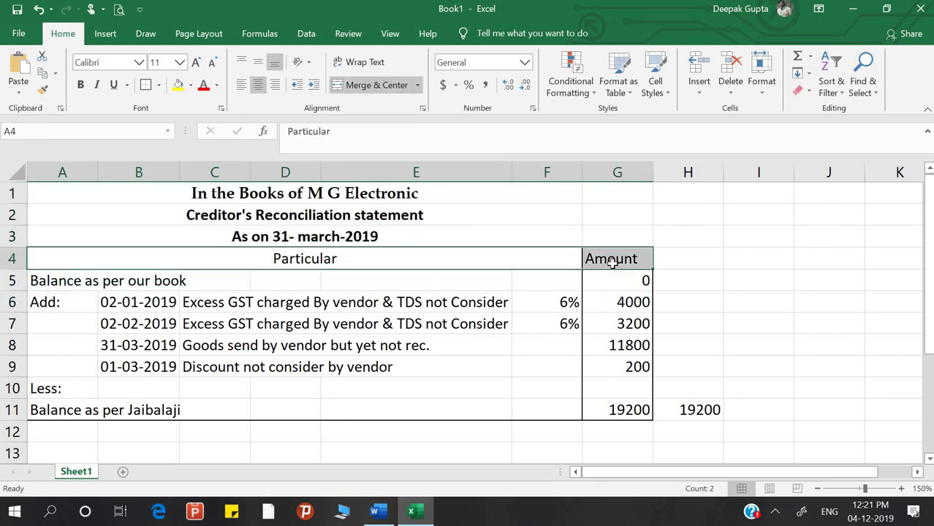
key(ctrl+b)
click(398, 386)
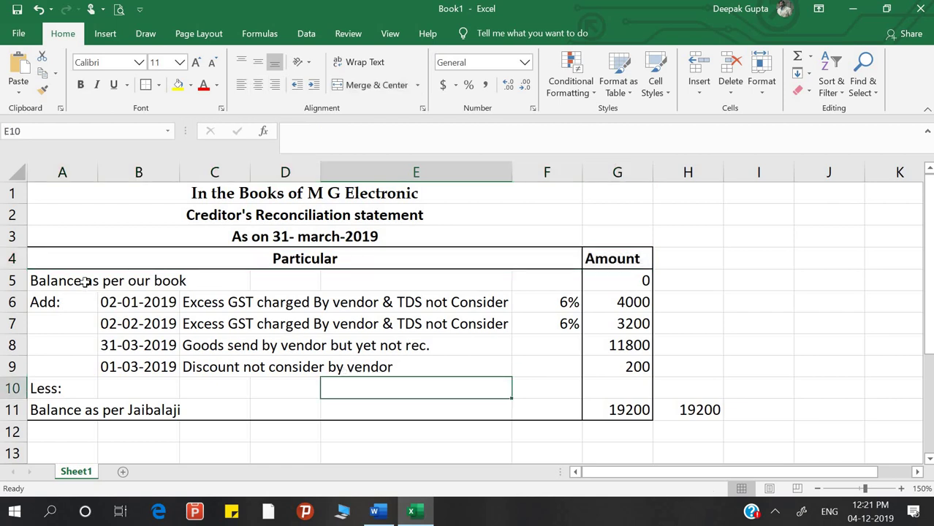
mouse_move(88, 281)
mouse_down()
mouse_move(529, 351)
mouse_move(643, 410)
mouse_up()
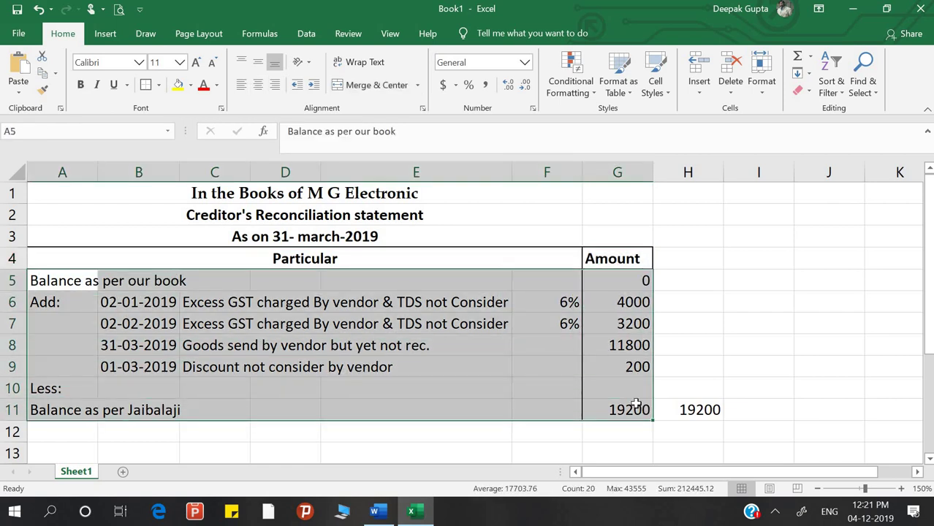
Shade the statement body A5:G11 light blue
click(191, 86)
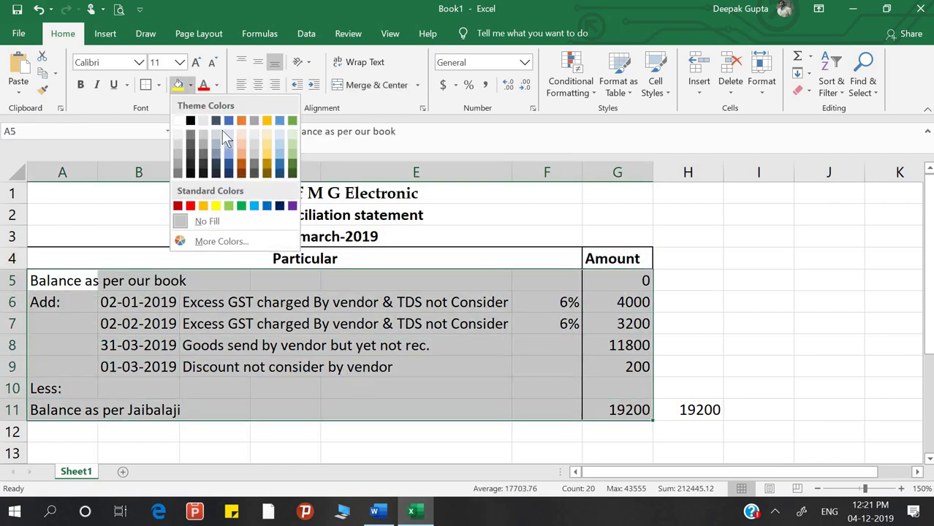
click(229, 144)
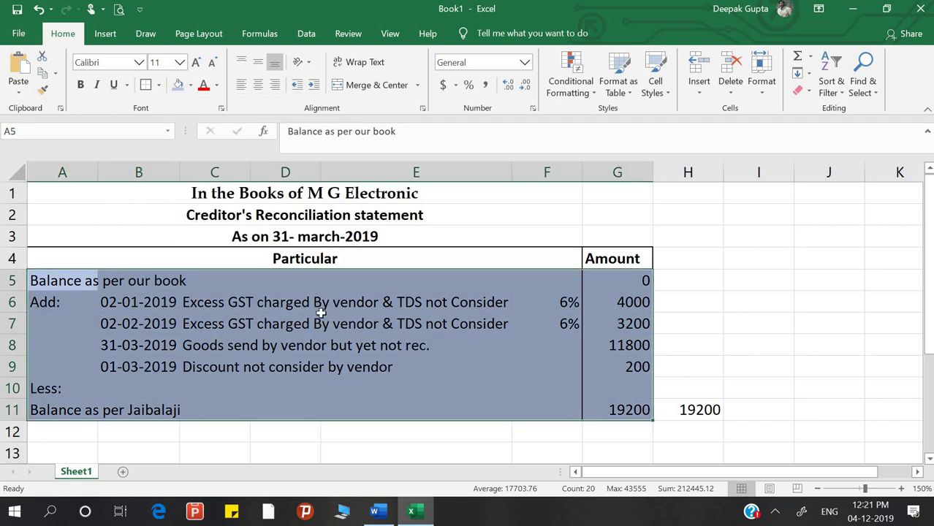
click(318, 322)
Give the Particular and Amount header row A4:G4 a light orange fill
drag(475, 252, 599, 256)
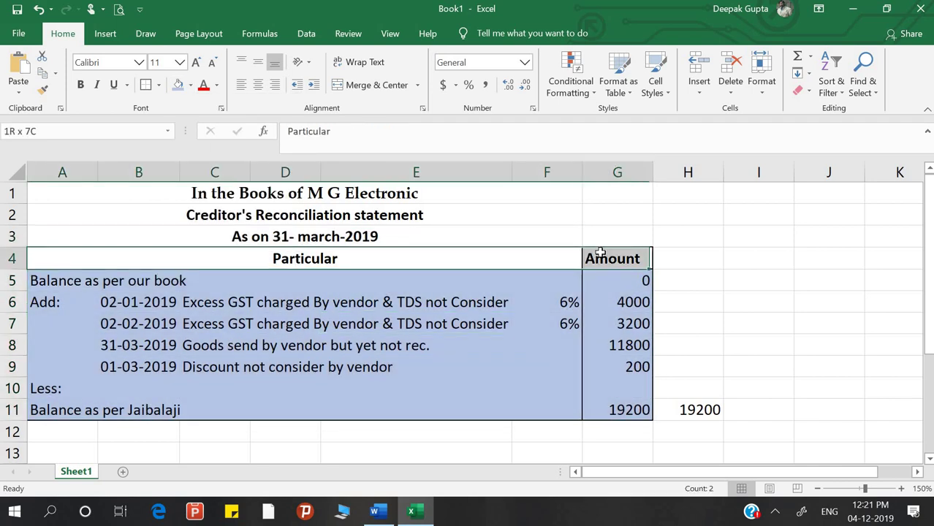
click(190, 85)
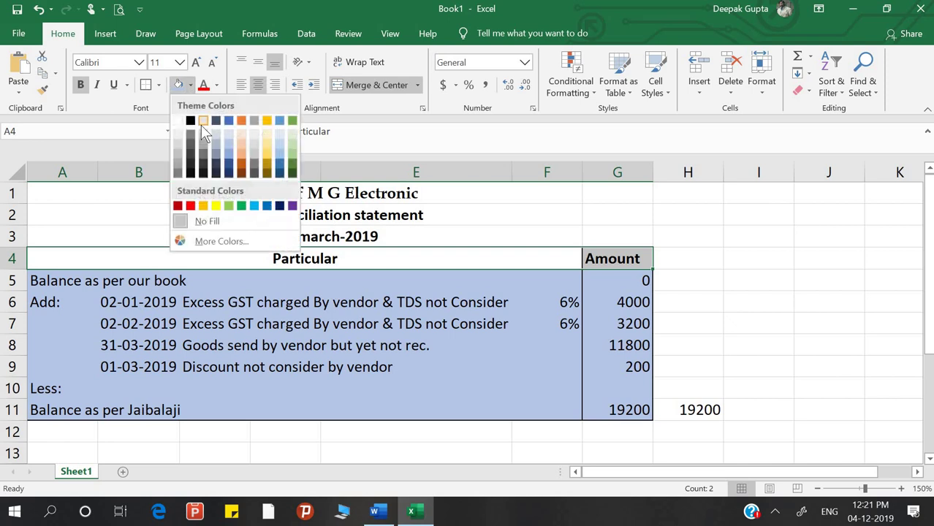
click(240, 153)
click(643, 209)
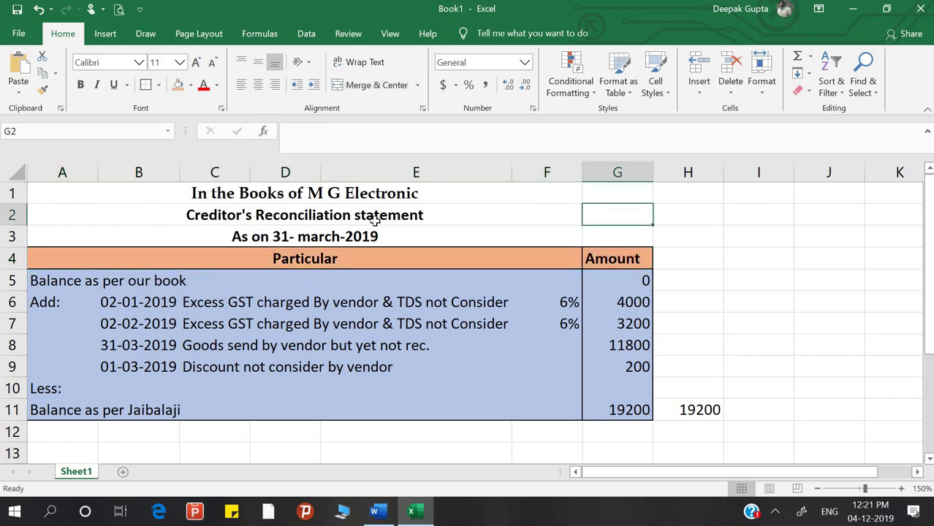
click(374, 221)
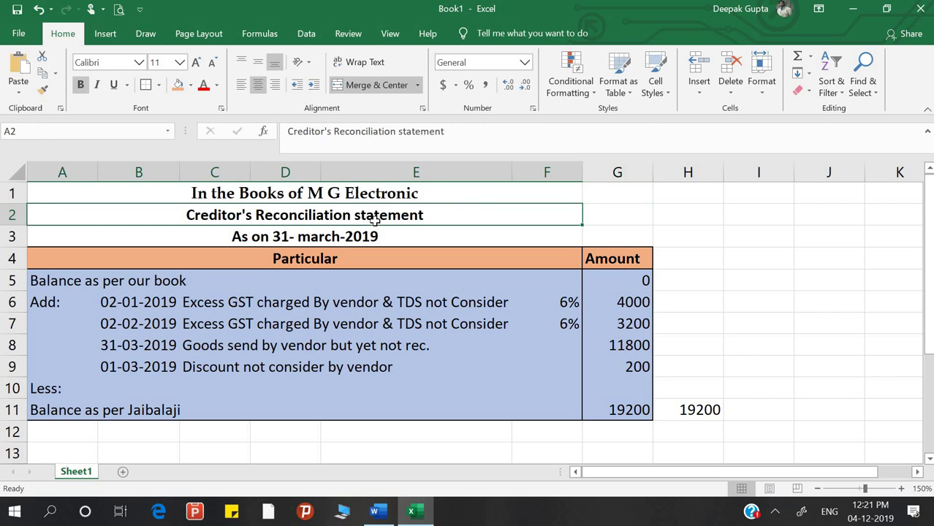
click(761, 215)
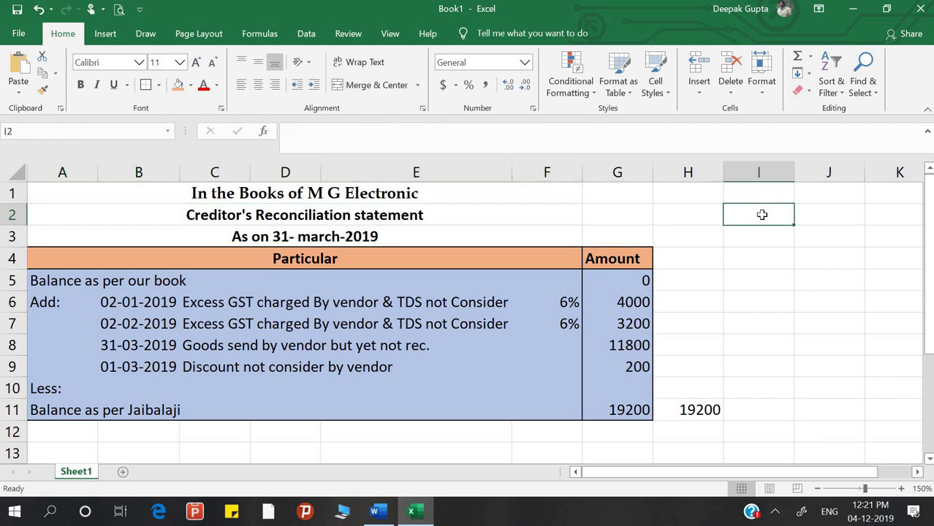